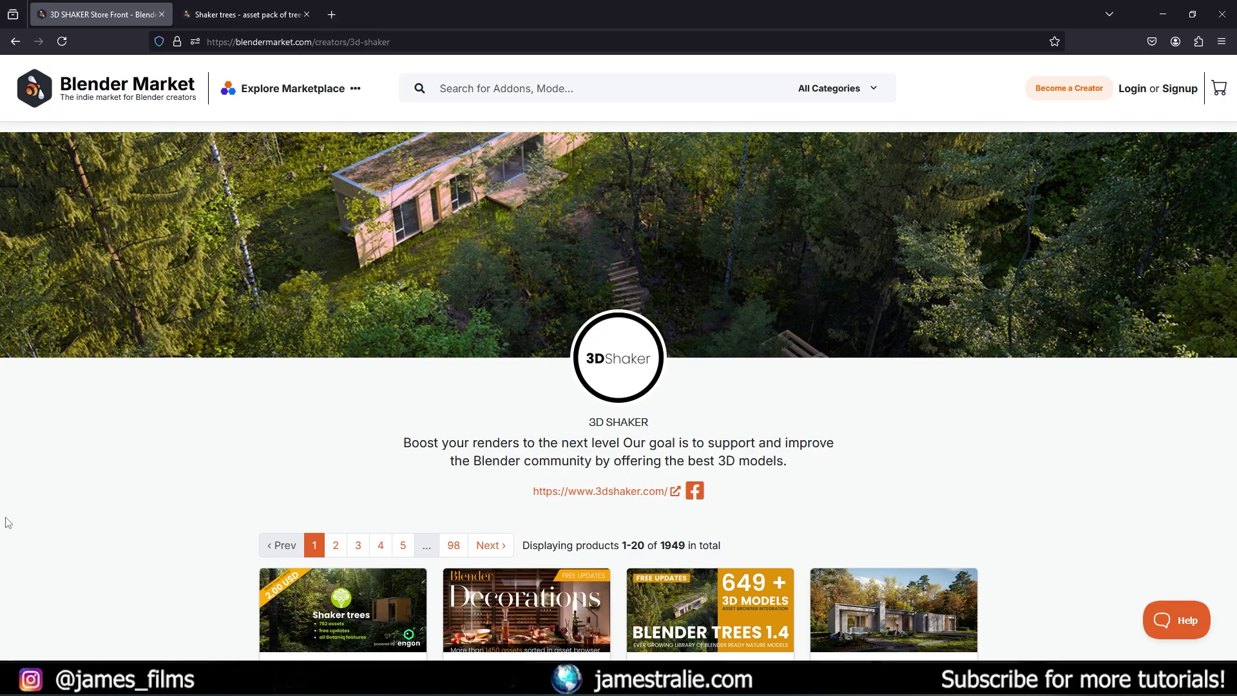
# Step: Scroll the 3D SHAKER store and briefly highlight its 1949 total product count
pyautogui.scroll(-2, 166, 364)
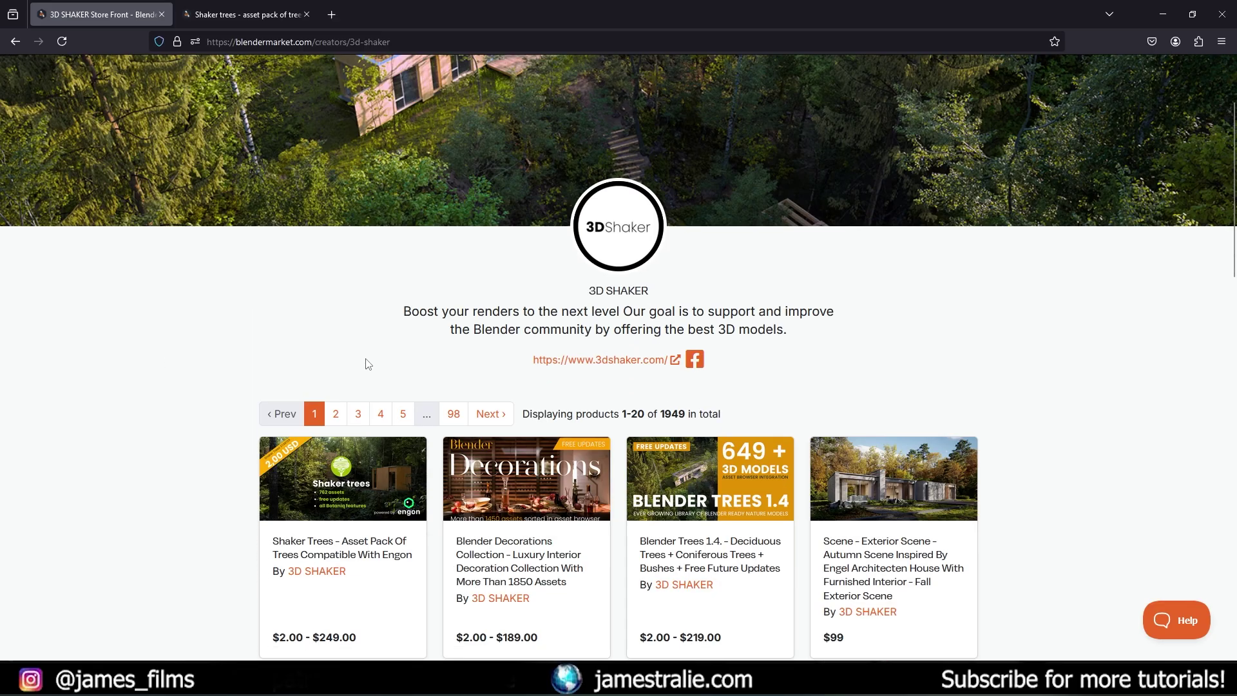
pyautogui.doubleClick(667, 414)
pyautogui.click(735, 406)
# Step: Open the Shaker Trees product in a new tab and switch to that tab
pyautogui.scroll(-2, 758, 349)
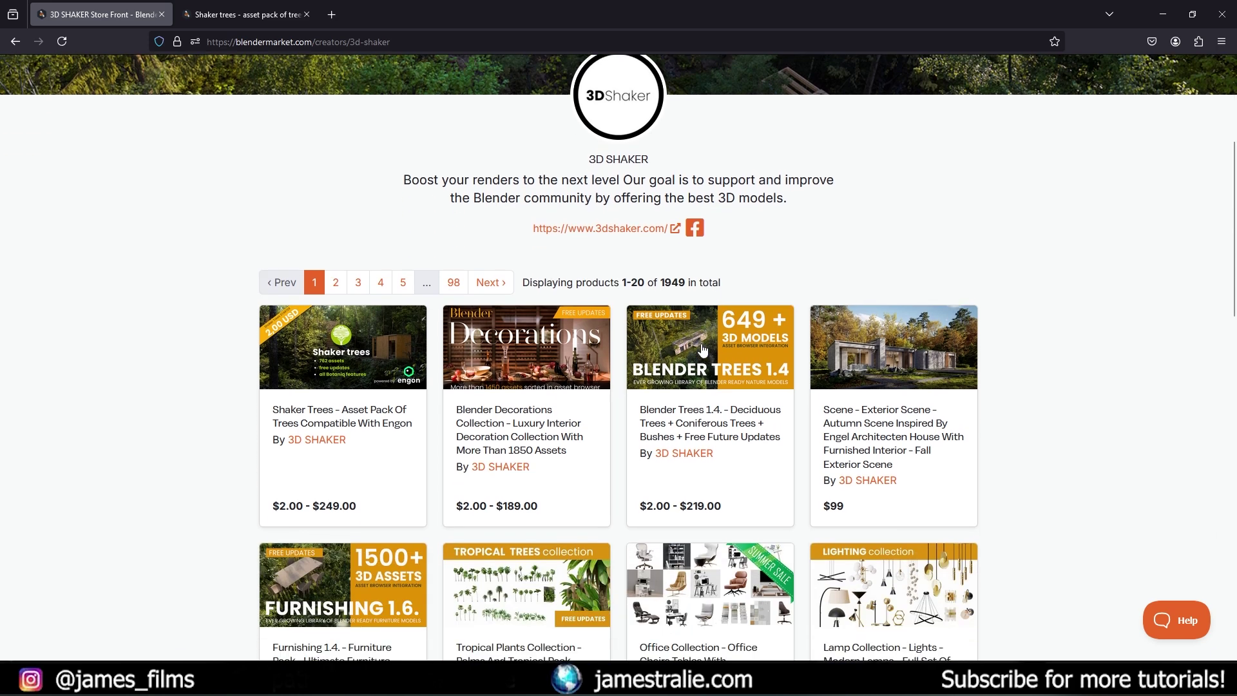
pyautogui.rightClick(385, 427)
pyautogui.click(428, 437)
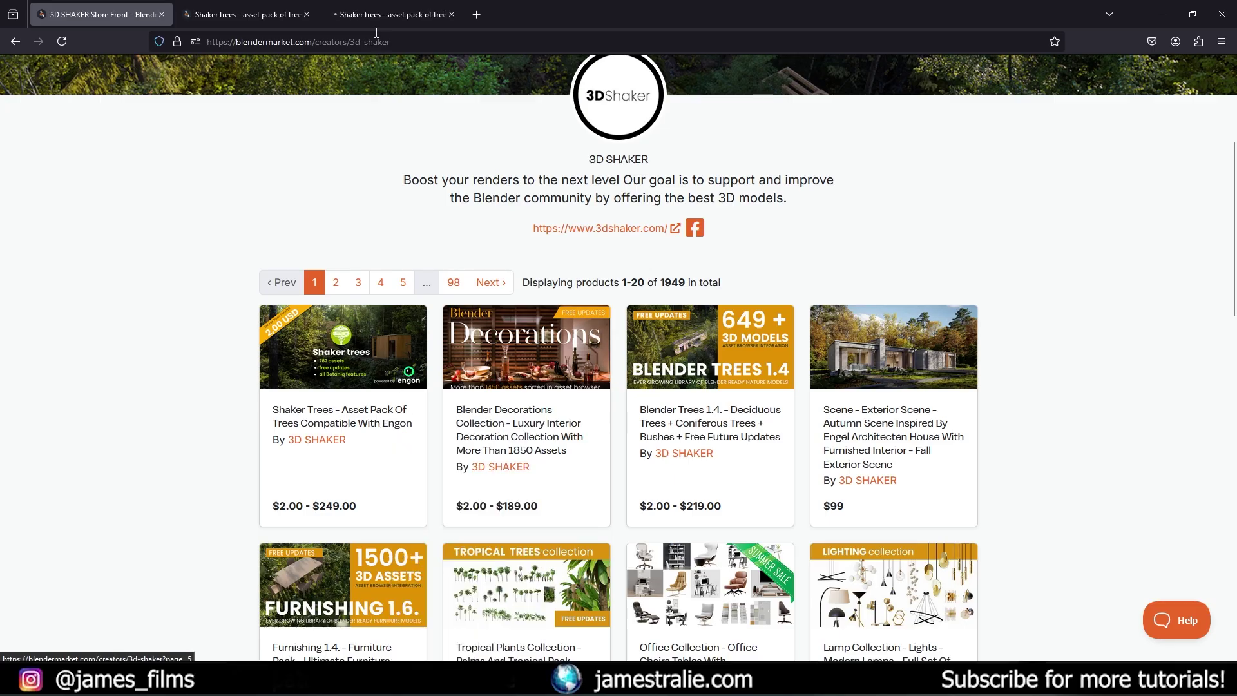
pyautogui.click(389, 15)
# Step: Follow the engon link from the Shaker Trees page and scroll through the engon add-on page
pyautogui.scroll(-3, 314, 266)
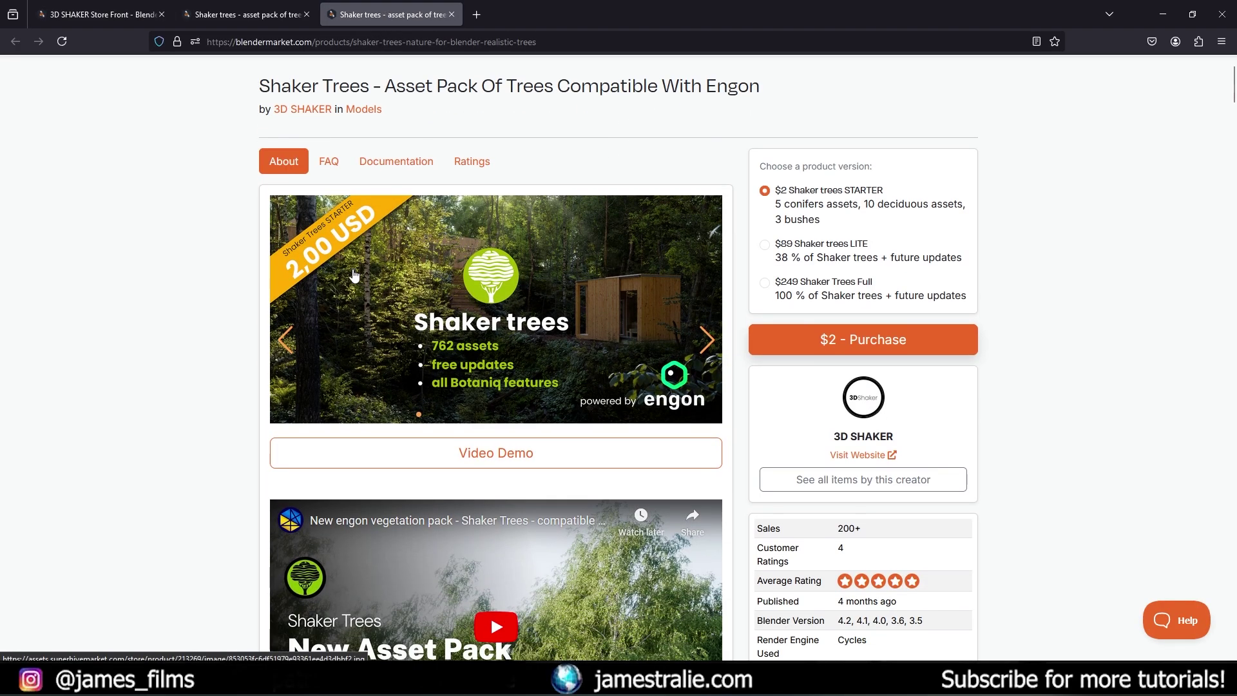
pyautogui.scroll(-5, 313, 265)
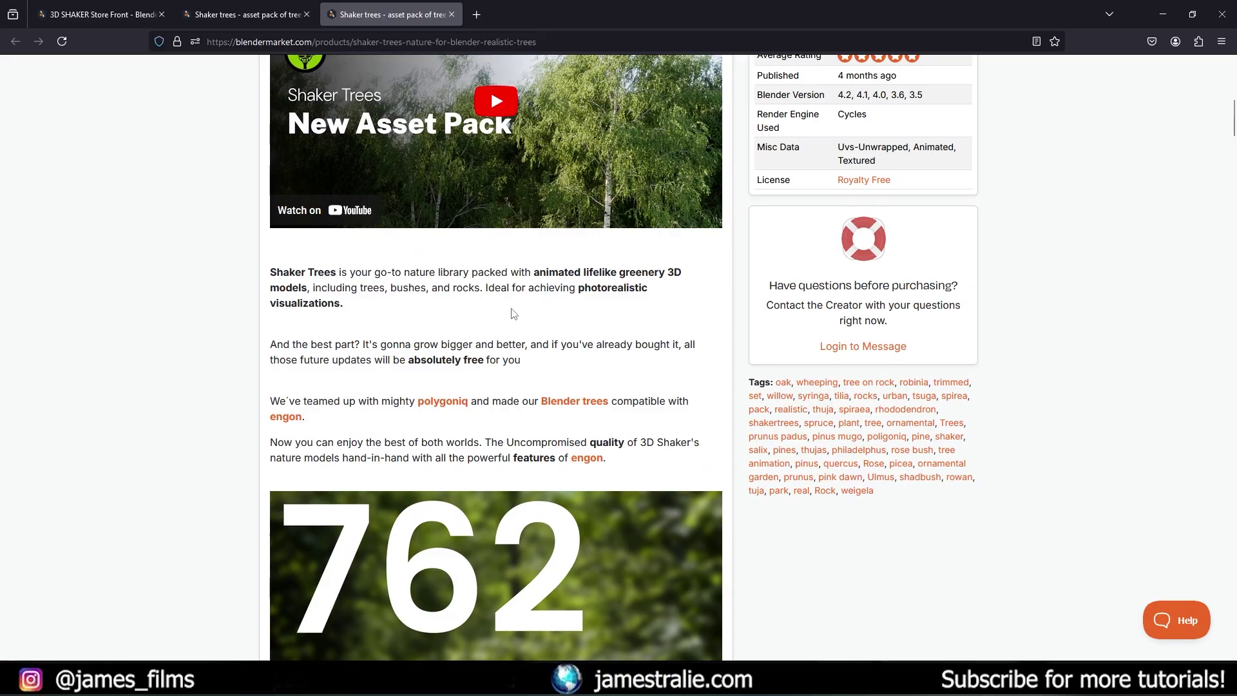
pyautogui.click(287, 418)
pyautogui.scroll(-1, 417, 256)
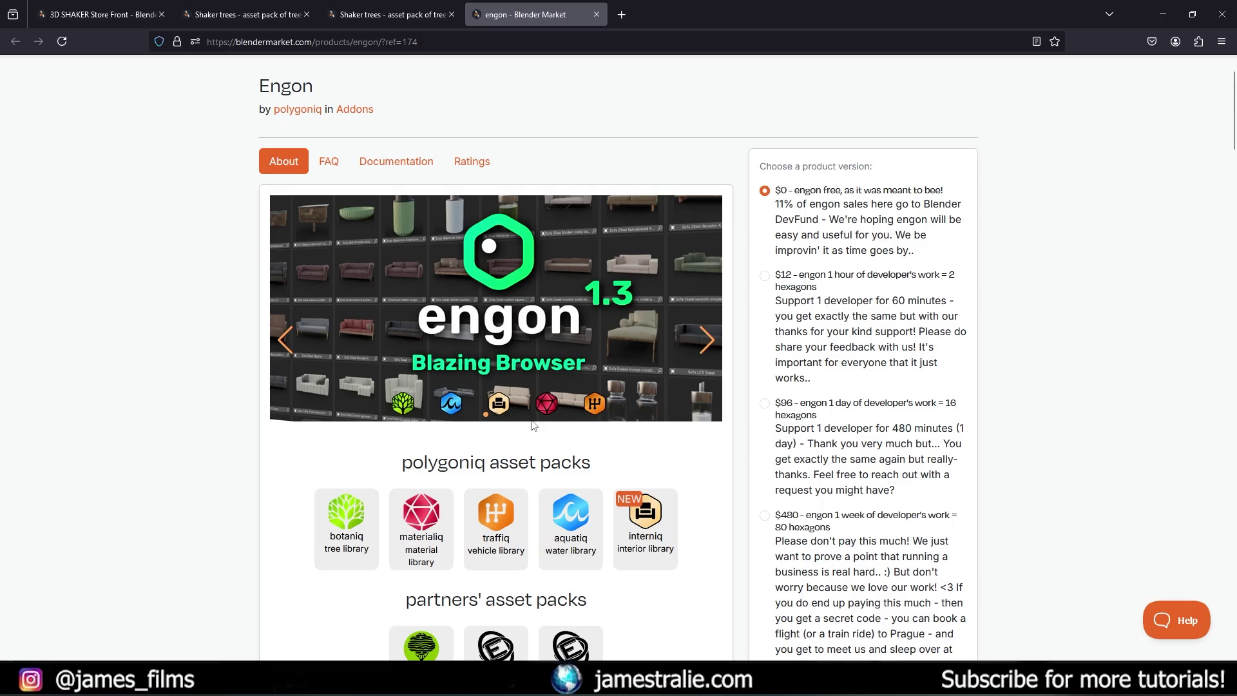
pyautogui.scroll(-2, 588, 370)
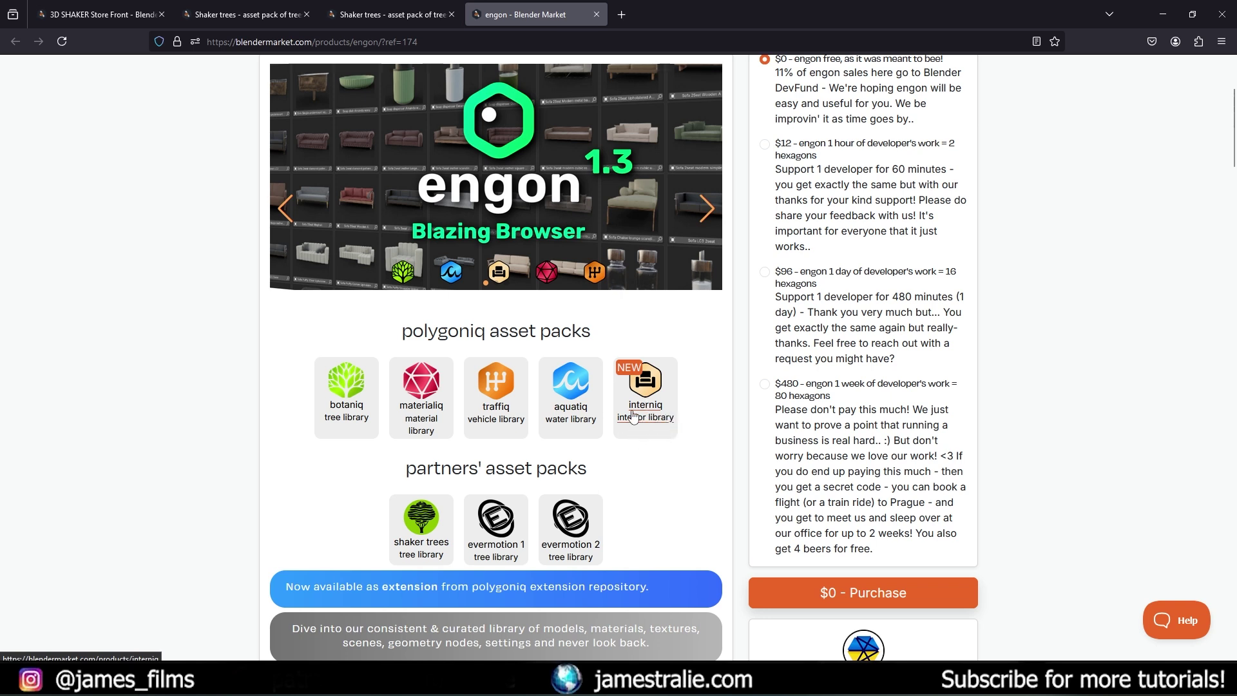
pyautogui.scroll(-1, 404, 521)
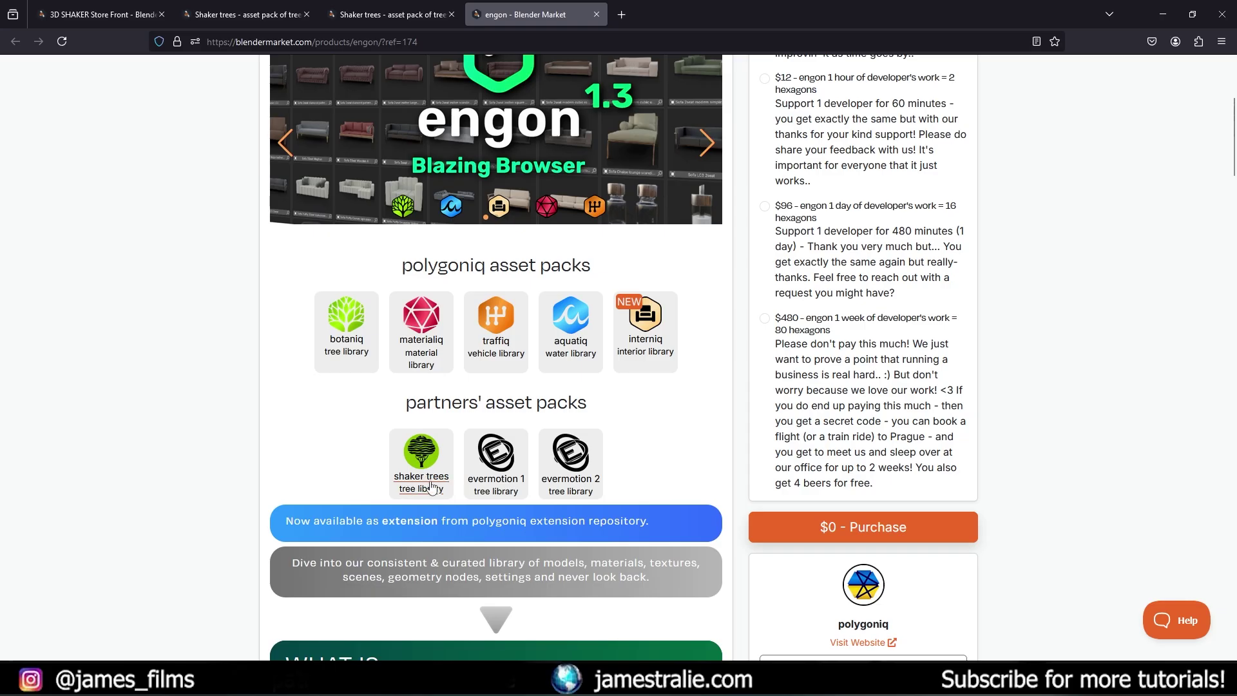
pyautogui.scroll(-1, 451, 478)
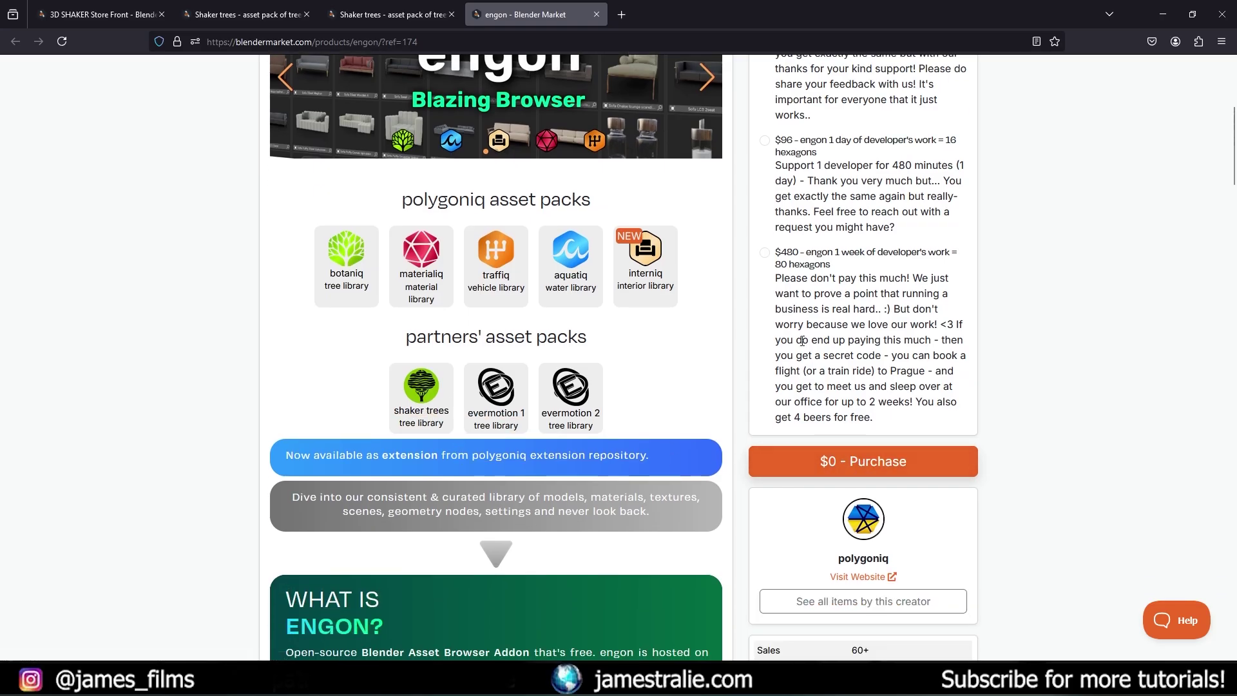
pyautogui.scroll(5, 472, 258)
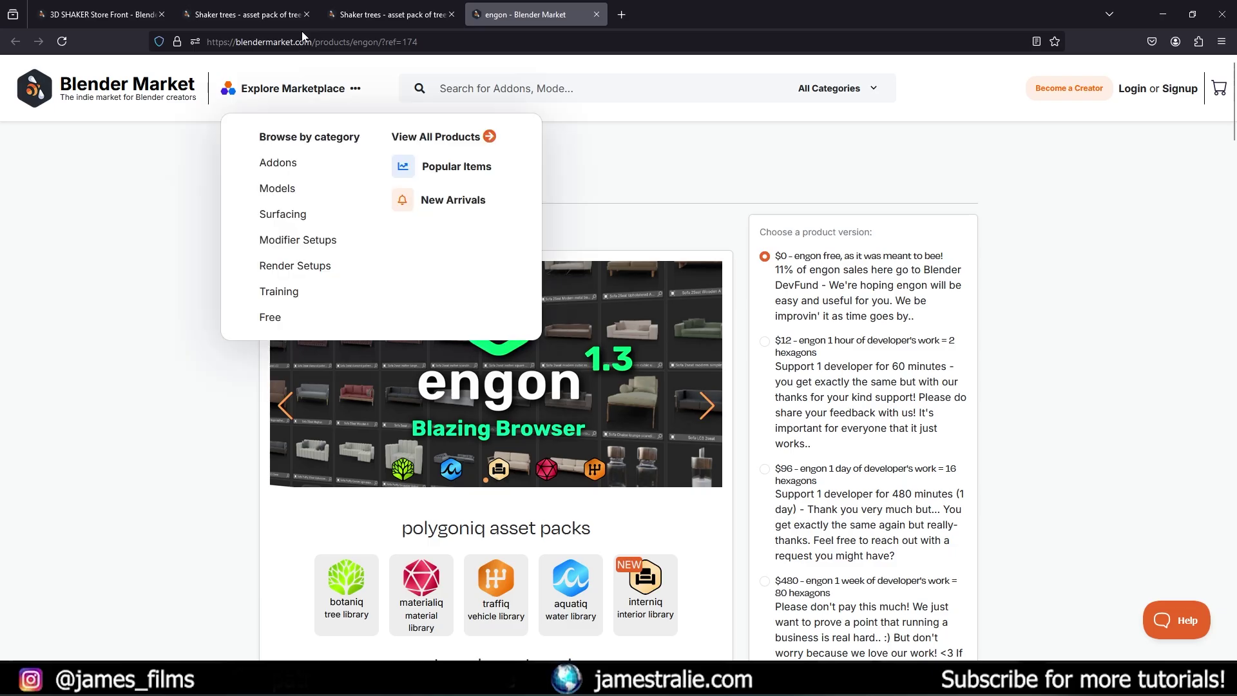
# Step: Return to the Shaker Trees page and move its preview video window to the centre
pyautogui.click(245, 15)
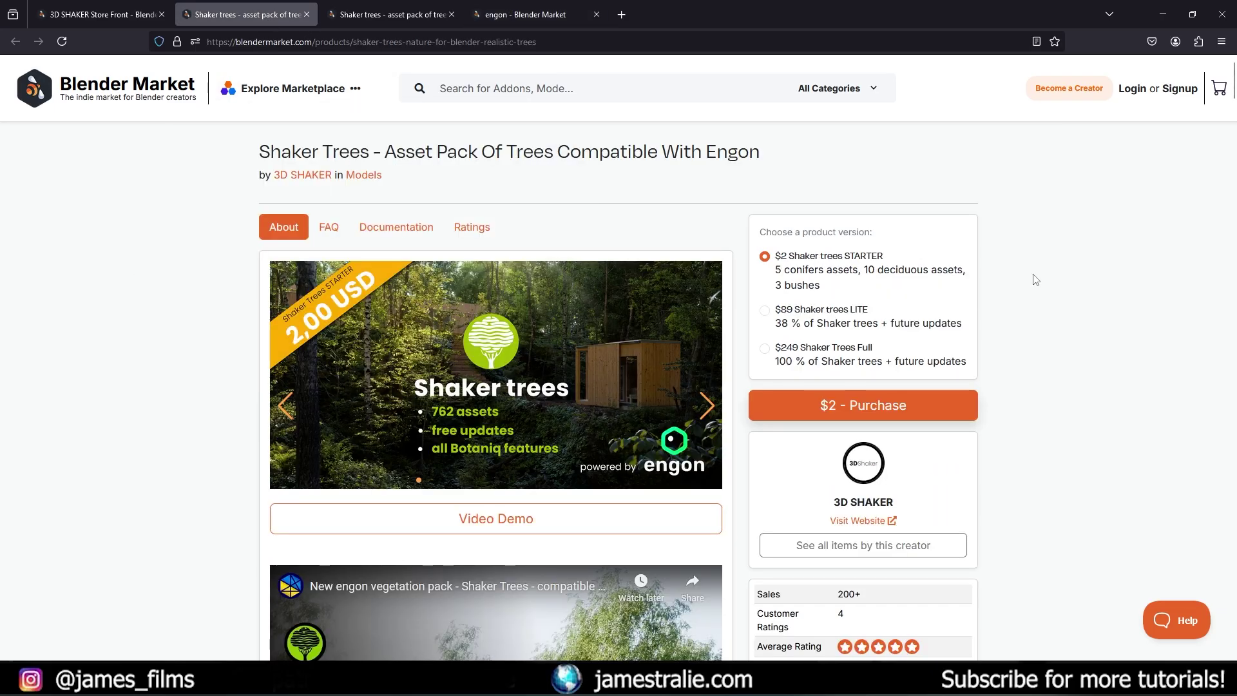
pyautogui.scroll(-2, 920, 306)
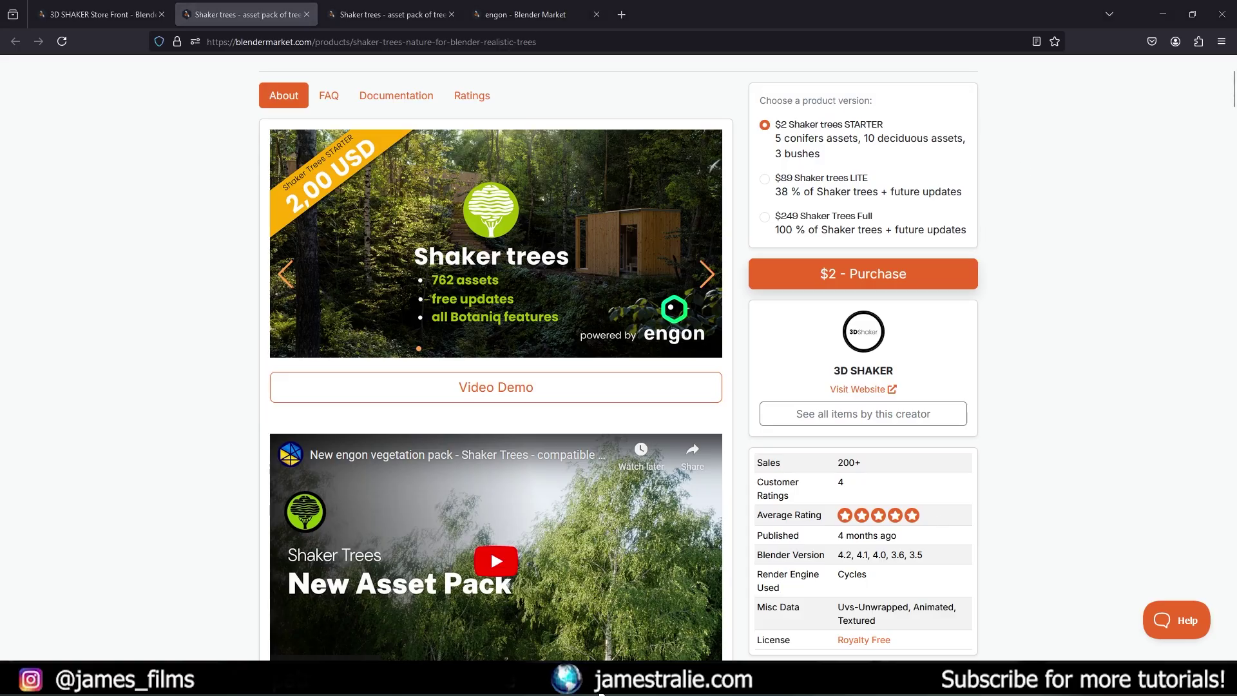
pyautogui.moveTo(777, 350); pyautogui.dragTo(524, 117)
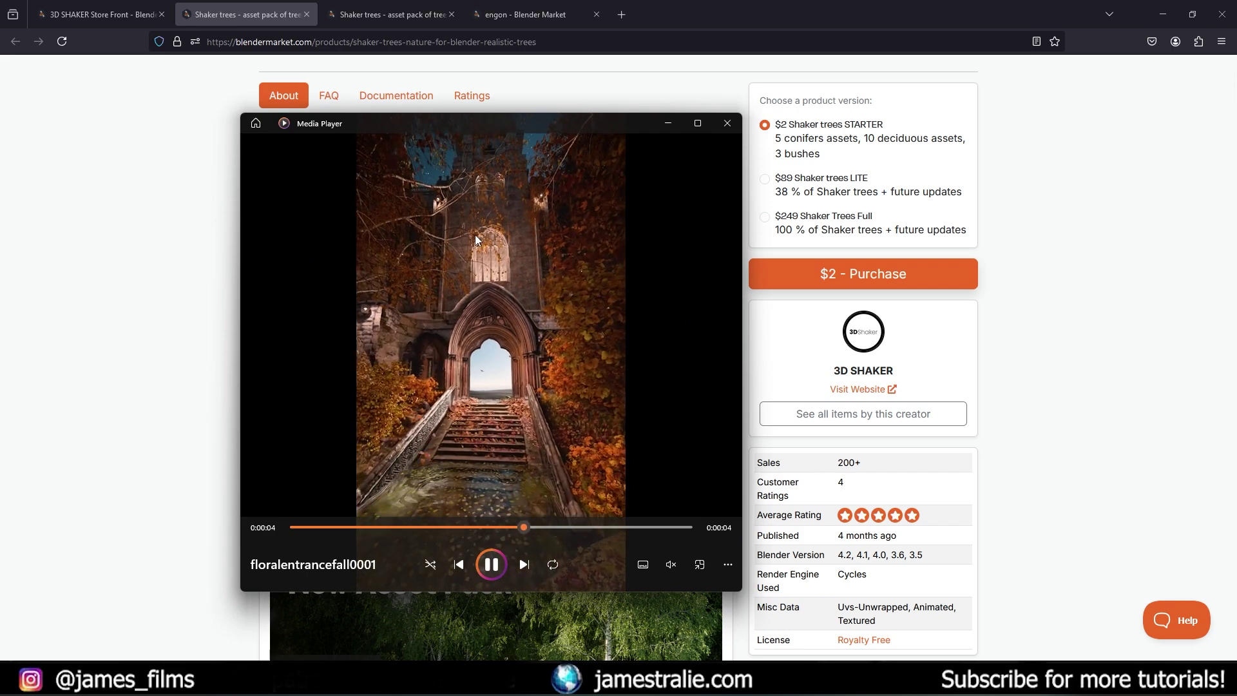
# Step: Move the Media Player window aside and close it with Alt+F4
pyautogui.moveTo(592, 125); pyautogui.dragTo(752, 137)
pyautogui.hotkey('alt', 'F4')
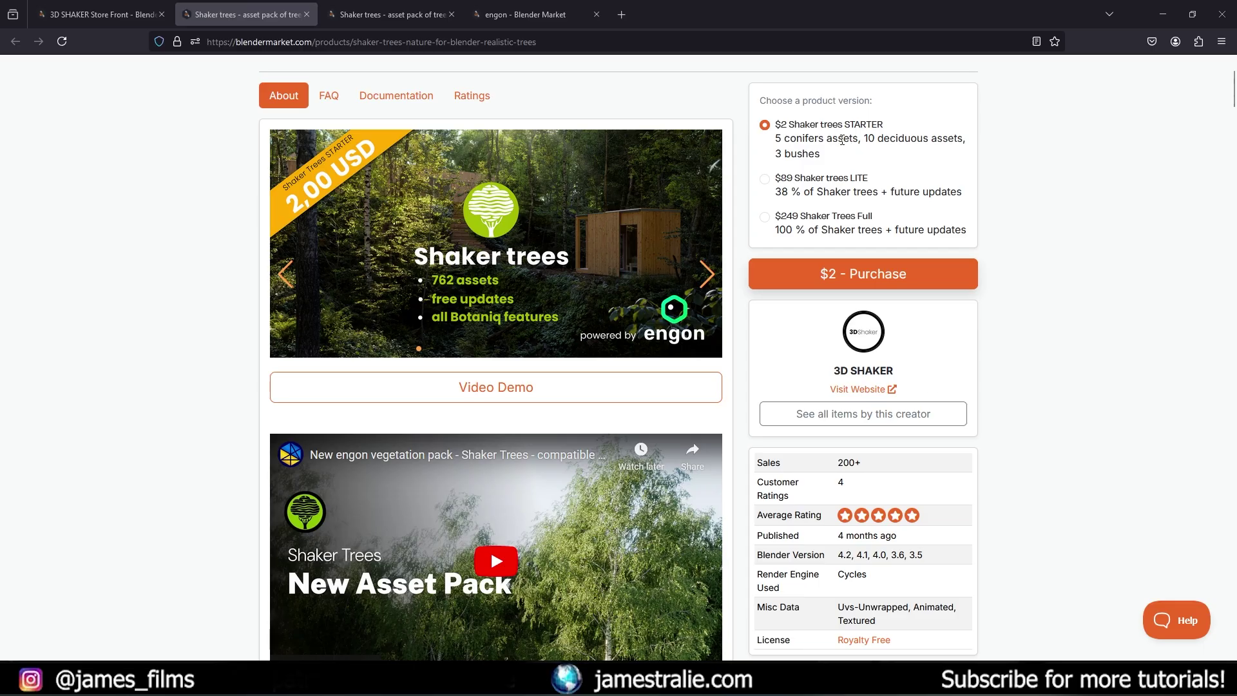
# Step: Highlight the $2 STARTER description and the $249 Shaker Trees Full option
pyautogui.moveTo(773, 123); pyautogui.dragTo(850, 162)
pyautogui.click(793, 148)
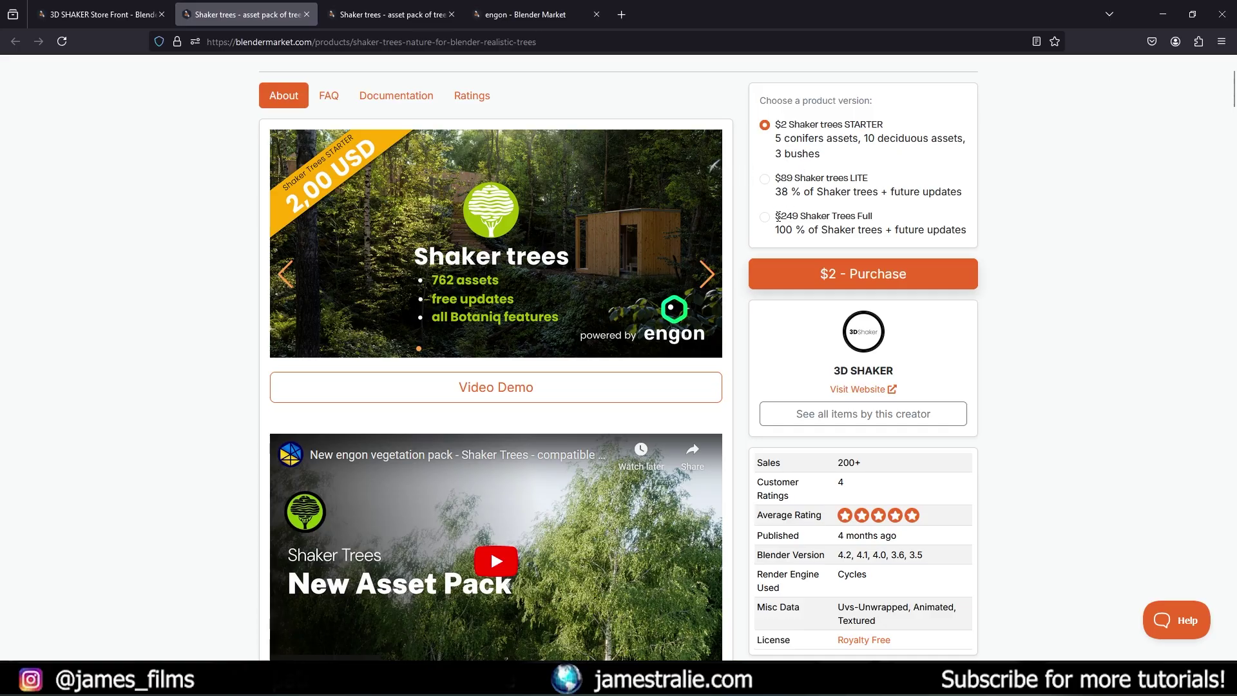
pyautogui.moveTo(777, 216); pyautogui.dragTo(878, 224)
pyautogui.click(879, 223)
# Step: Scroll the tree and shrub catalogue down to the Highly Detailed Models section
pyautogui.scroll(-15, 712, 311)
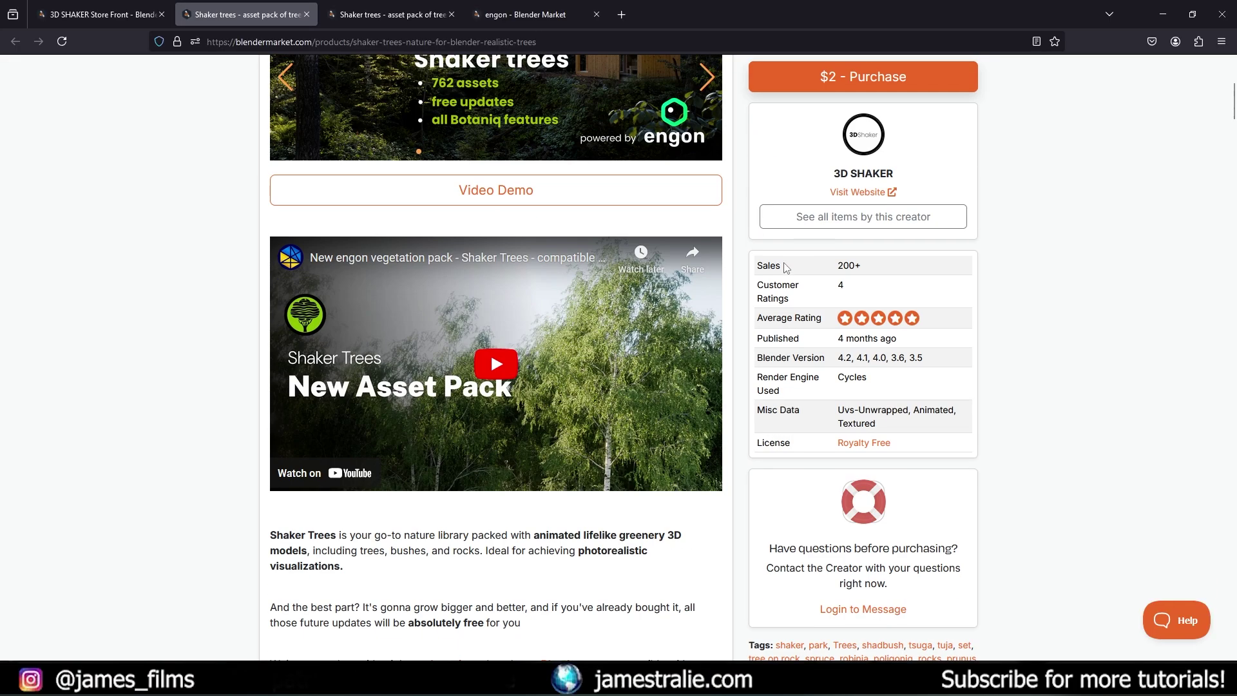
pyautogui.scroll(2, 278, 257)
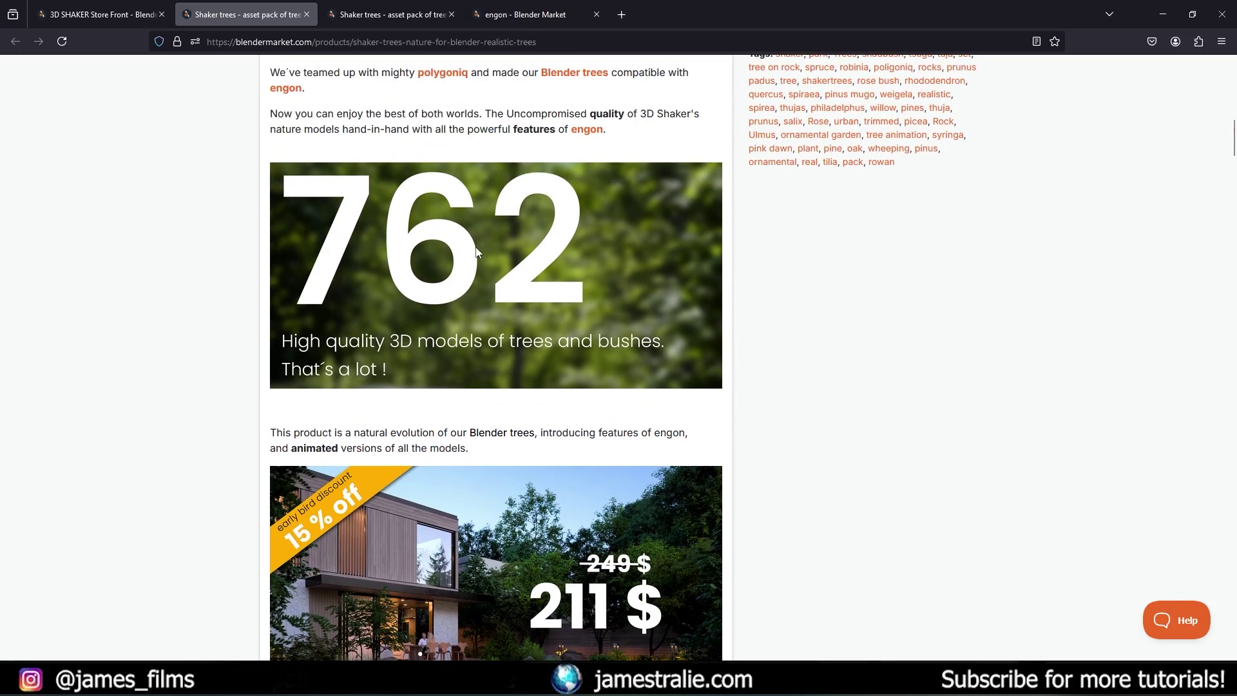
pyautogui.scroll(-1, 587, 262)
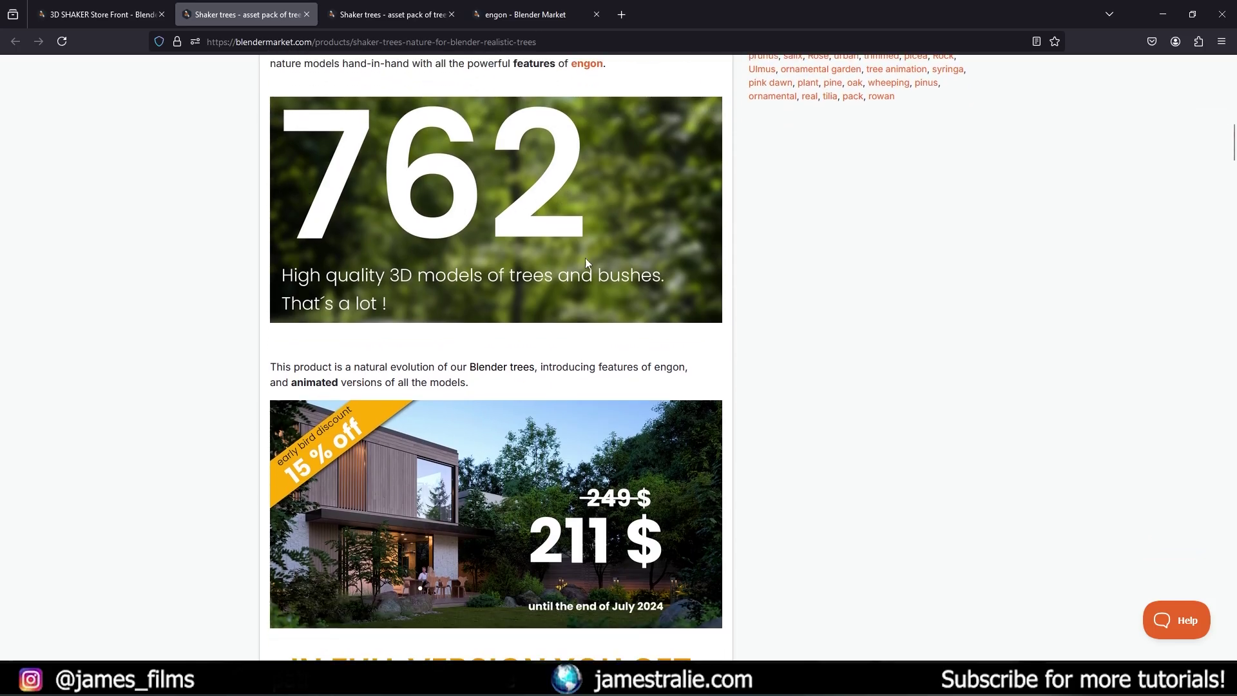
pyautogui.scroll(-9, 795, 248)
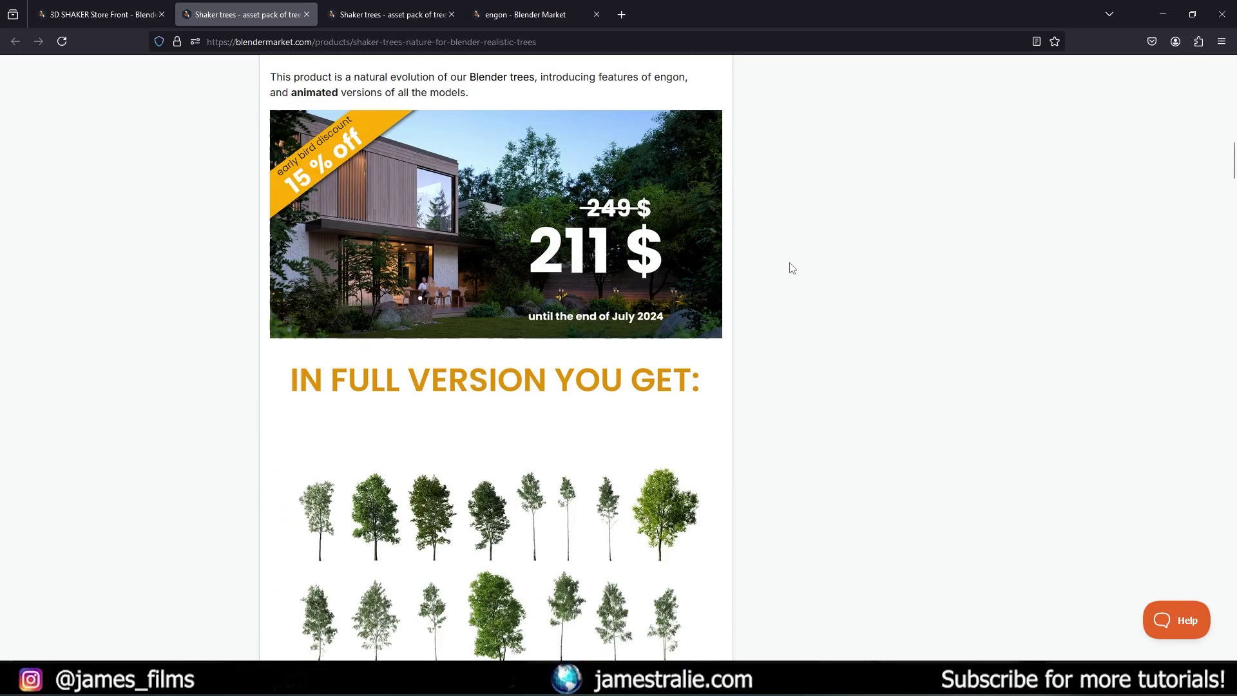
pyautogui.scroll(-15, 778, 271)
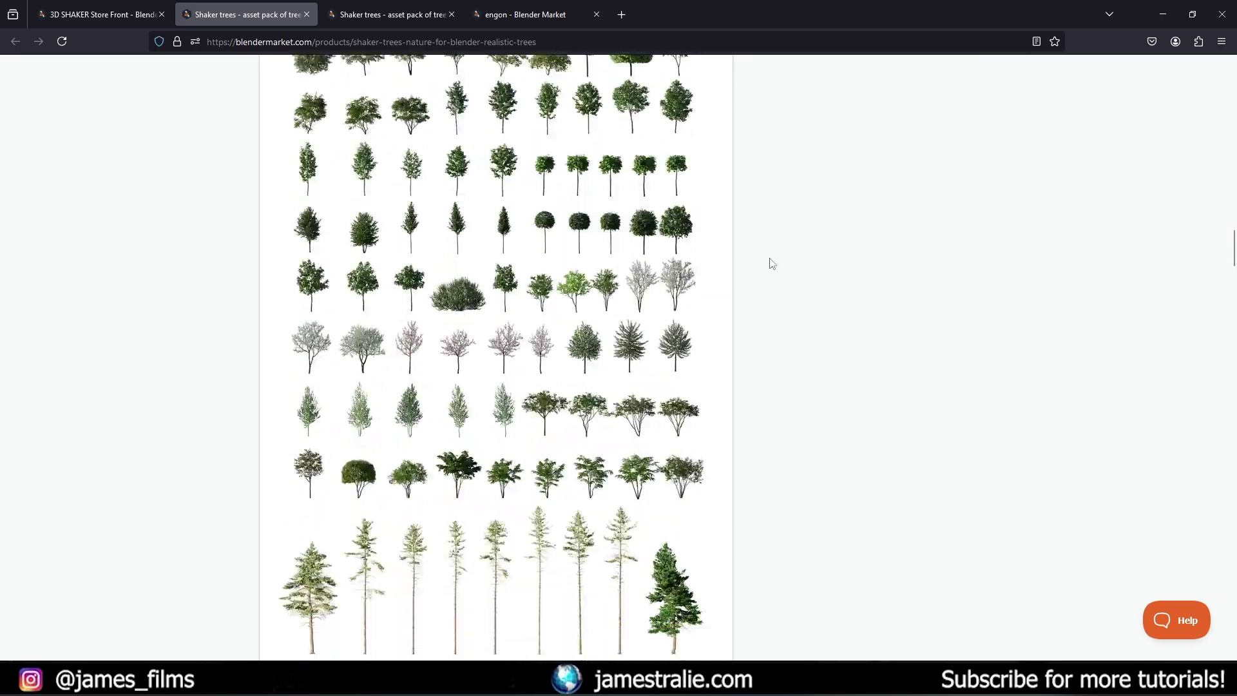
pyautogui.scroll(-20, 776, 262)
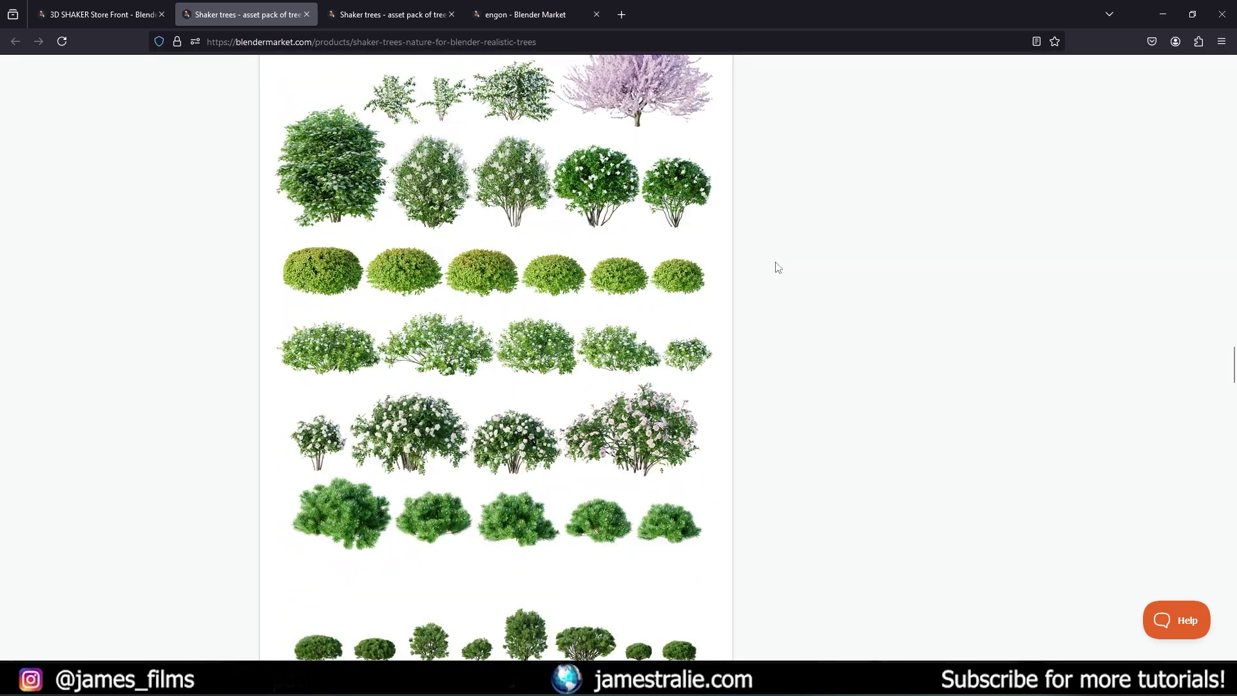
pyautogui.scroll(-20, 780, 262)
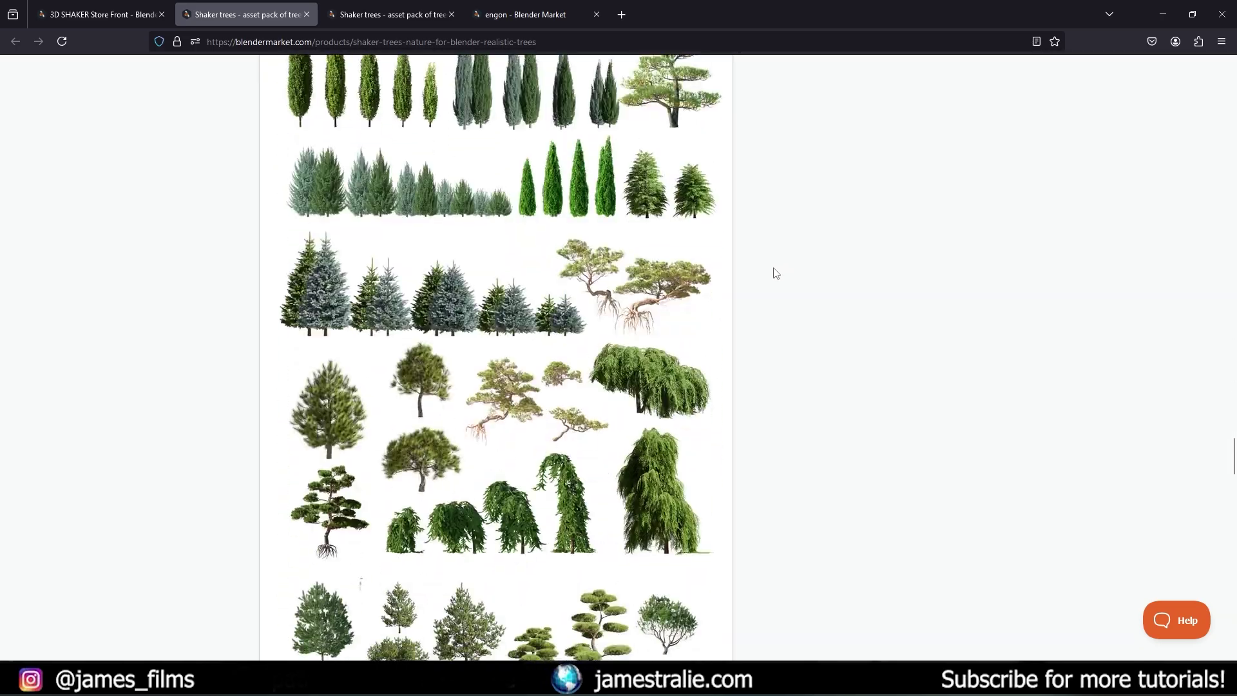
pyautogui.scroll(-20, 754, 351)
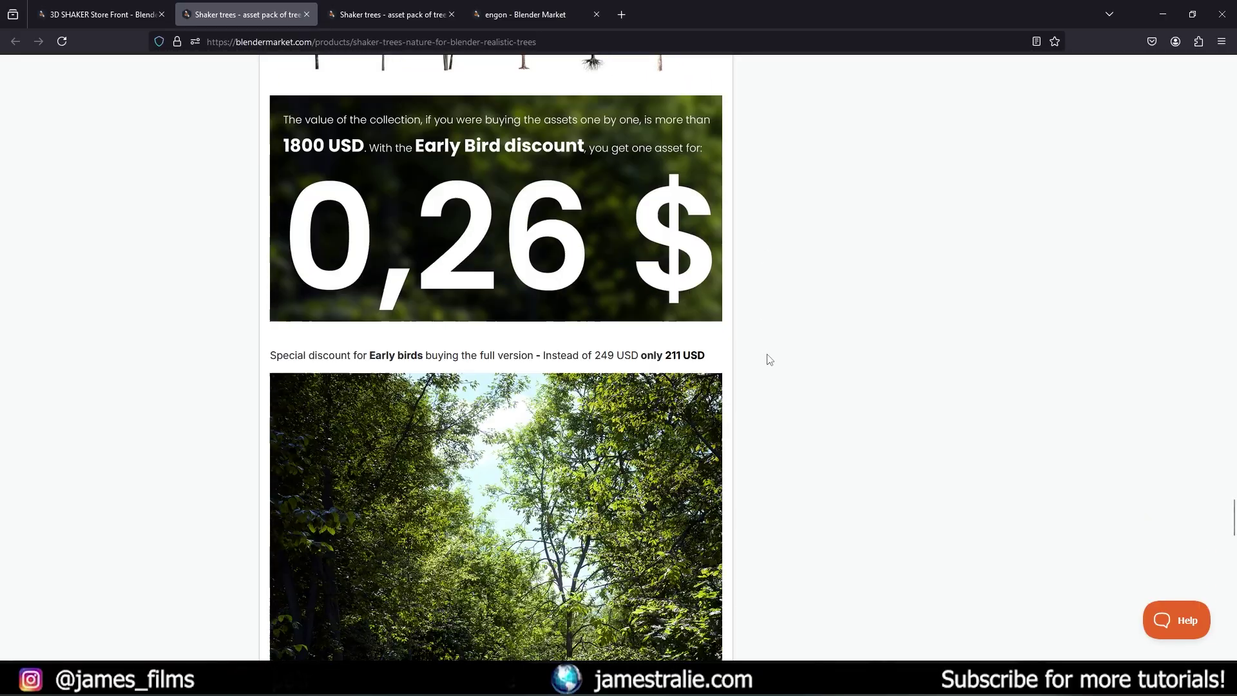
pyautogui.scroll(-10, 771, 359)
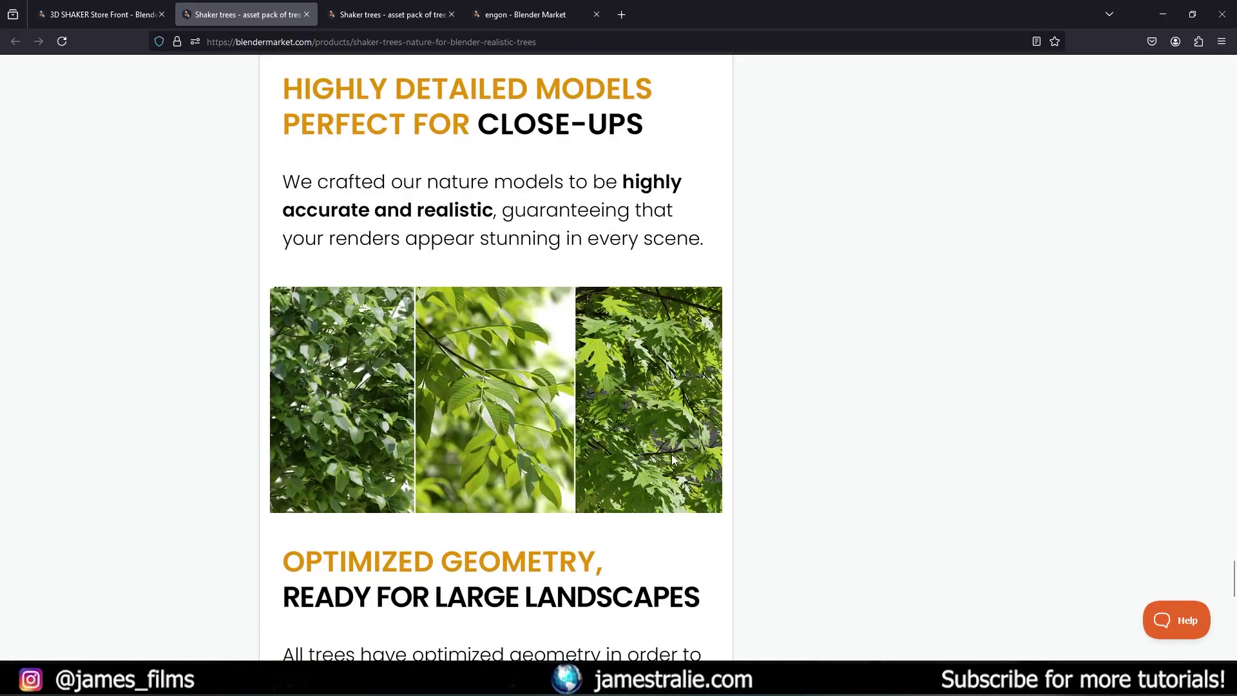
# Step: Switch to Blender, select the Moss rocks and ash surface.002 object, and open Edit > Preferences
pyautogui.moveTo(219, 683)
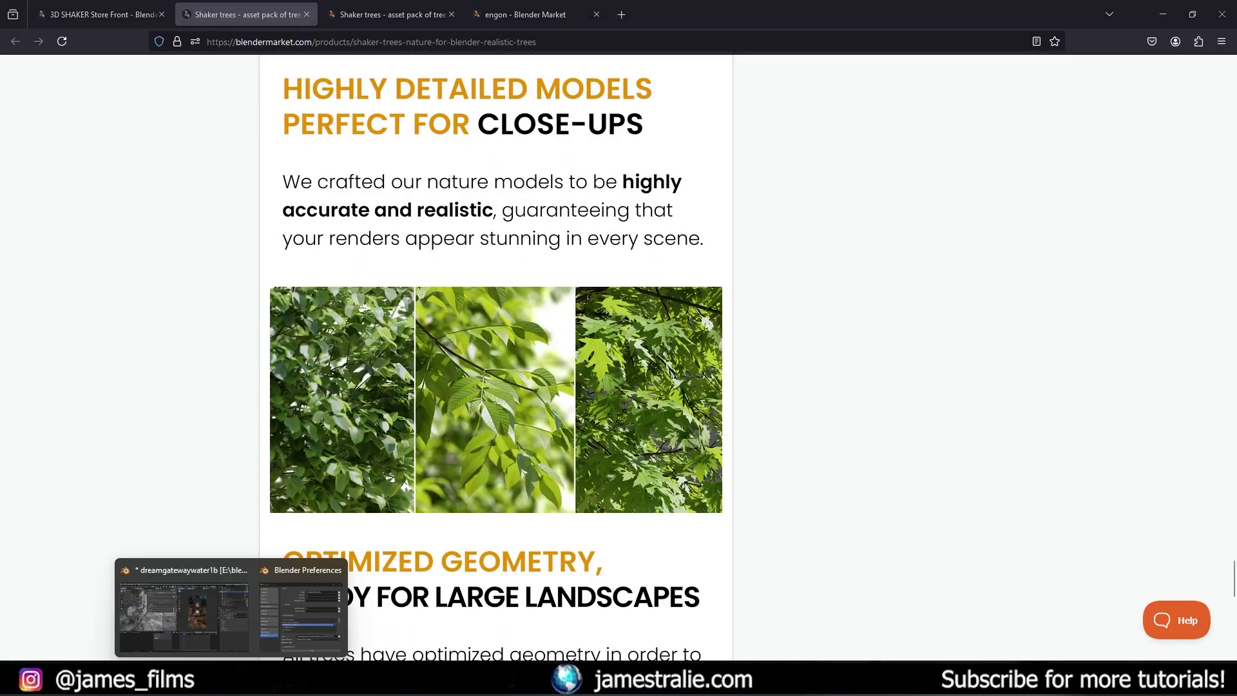
pyautogui.click(209, 631)
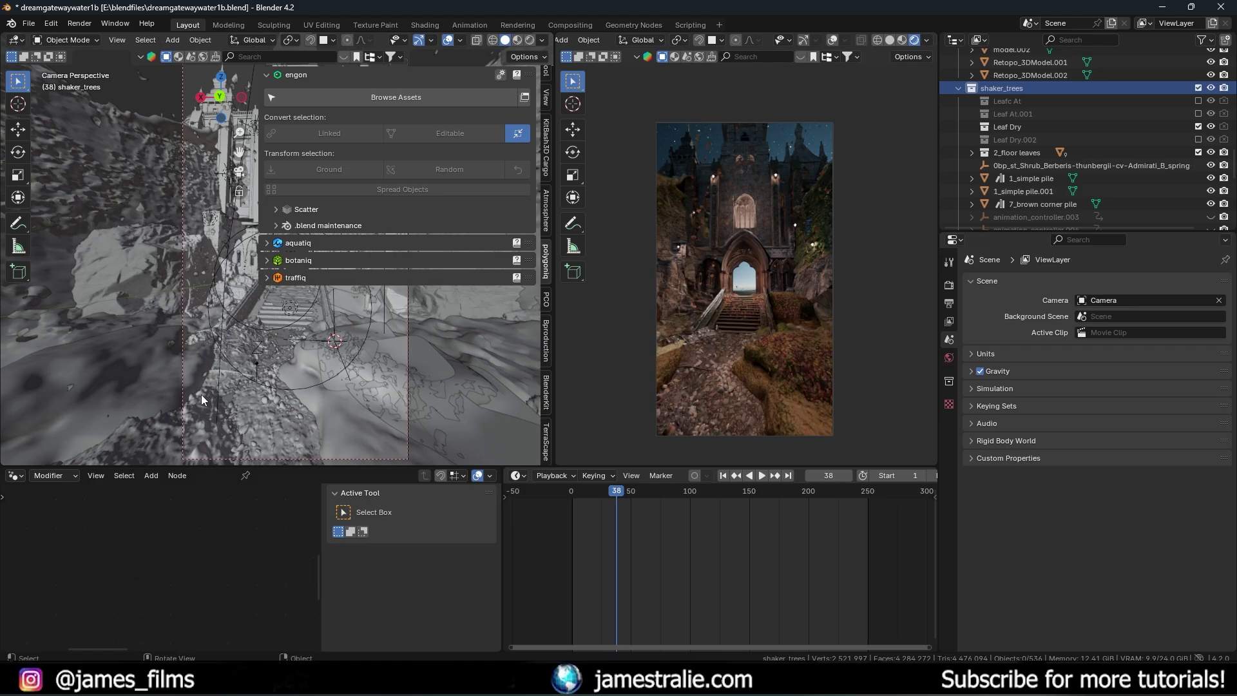
pyautogui.click(258, 326)
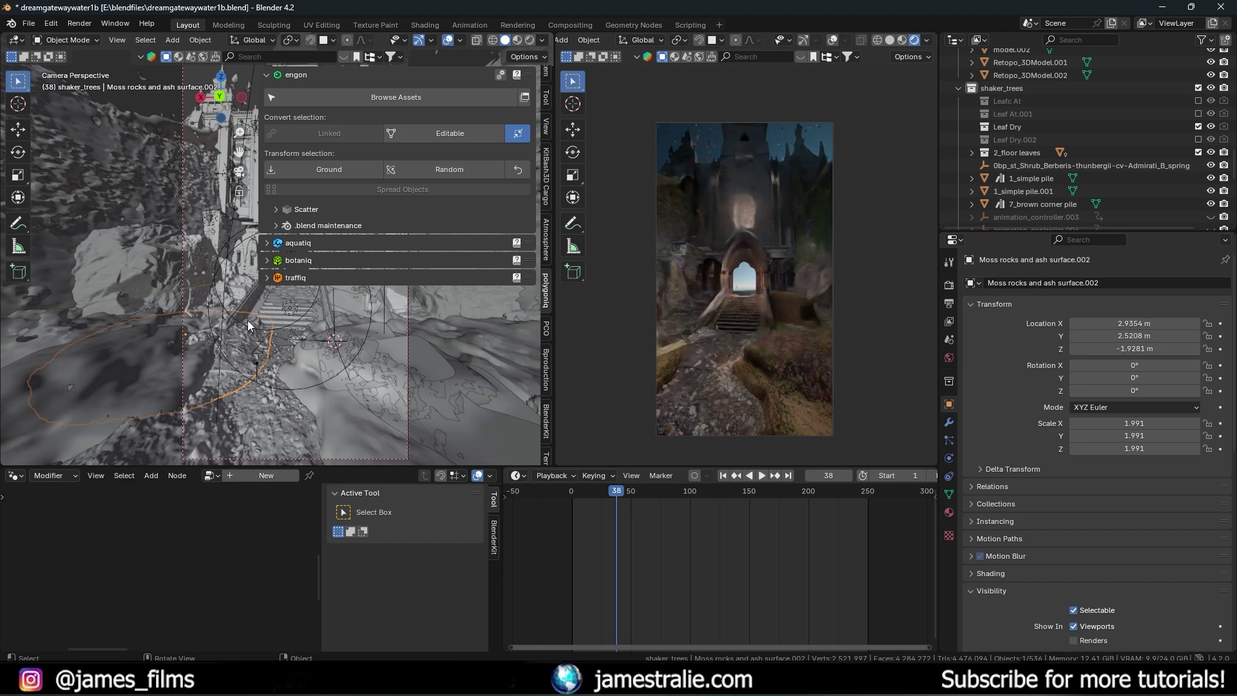
pyautogui.click(50, 23)
pyautogui.click(118, 188)
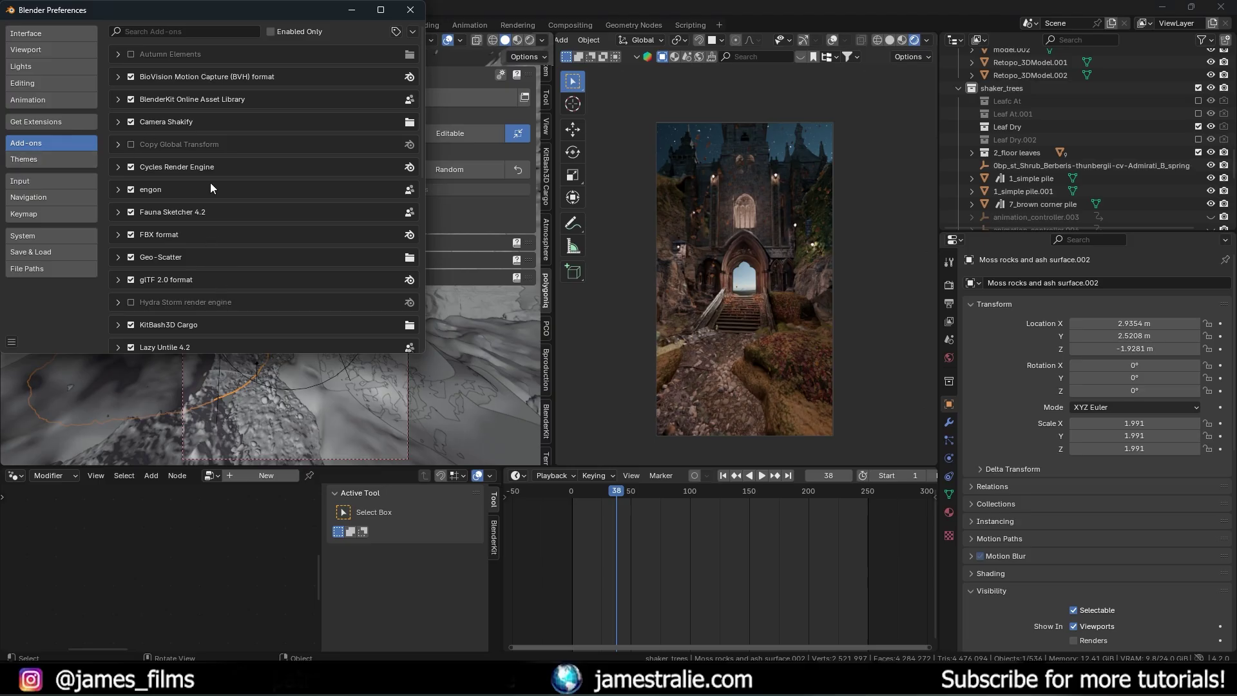
# Step: Select the shaker_trees_full (engon) entry under File Paths asset libraries, then close Preferences
pyautogui.click(412, 31)
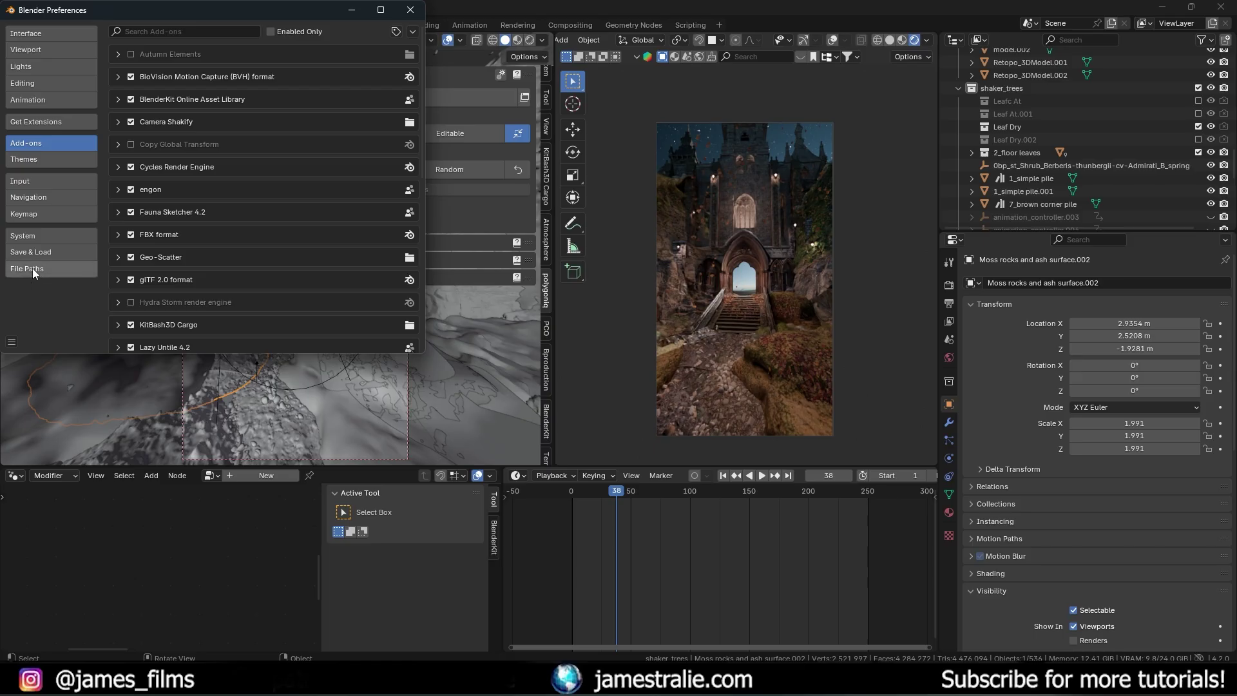
pyautogui.click(33, 269)
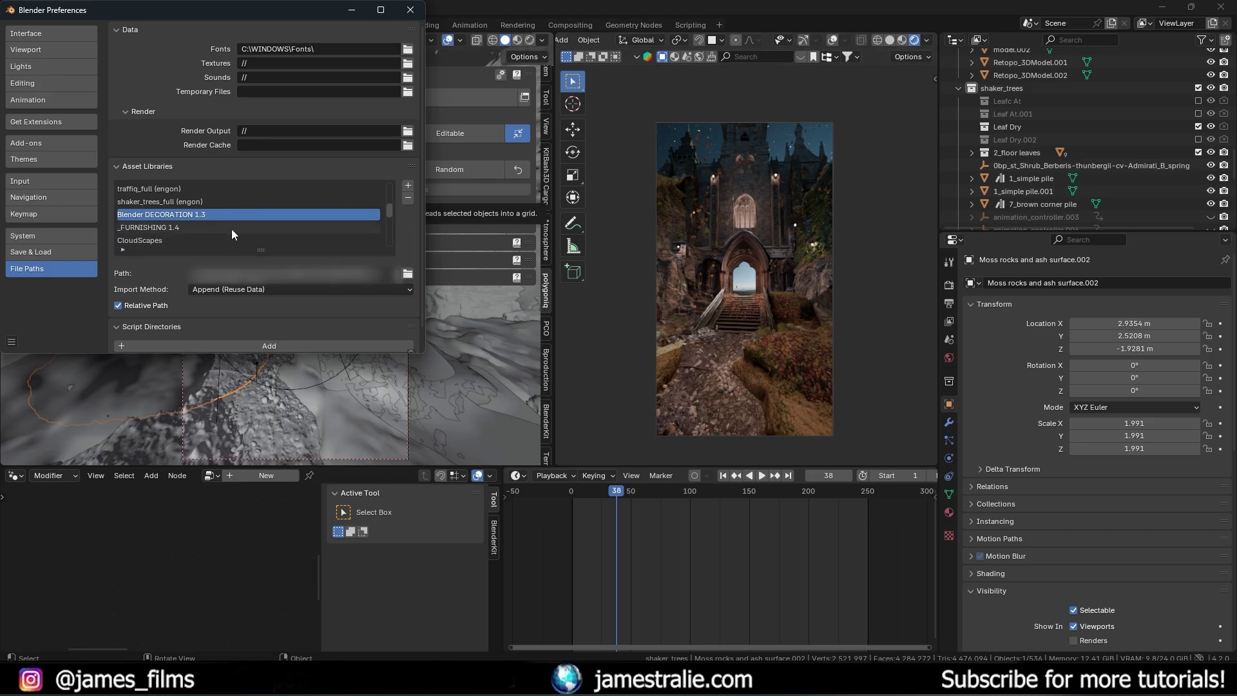
pyautogui.click(185, 203)
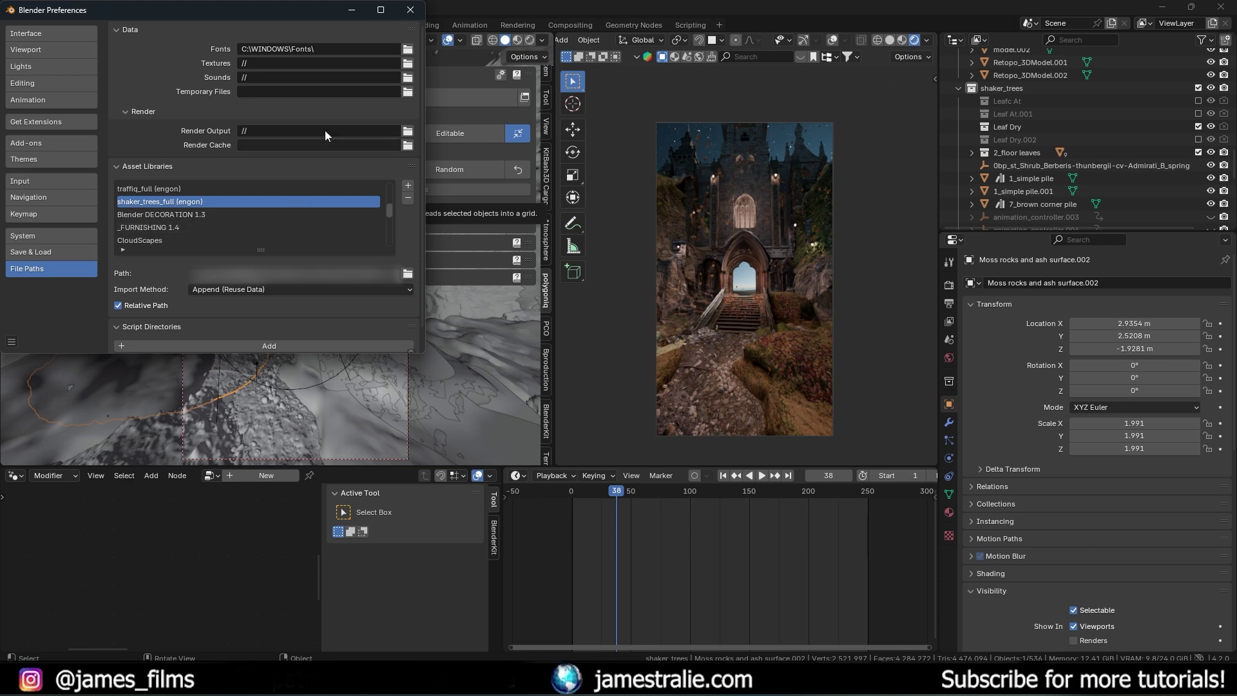
pyautogui.click(417, 13)
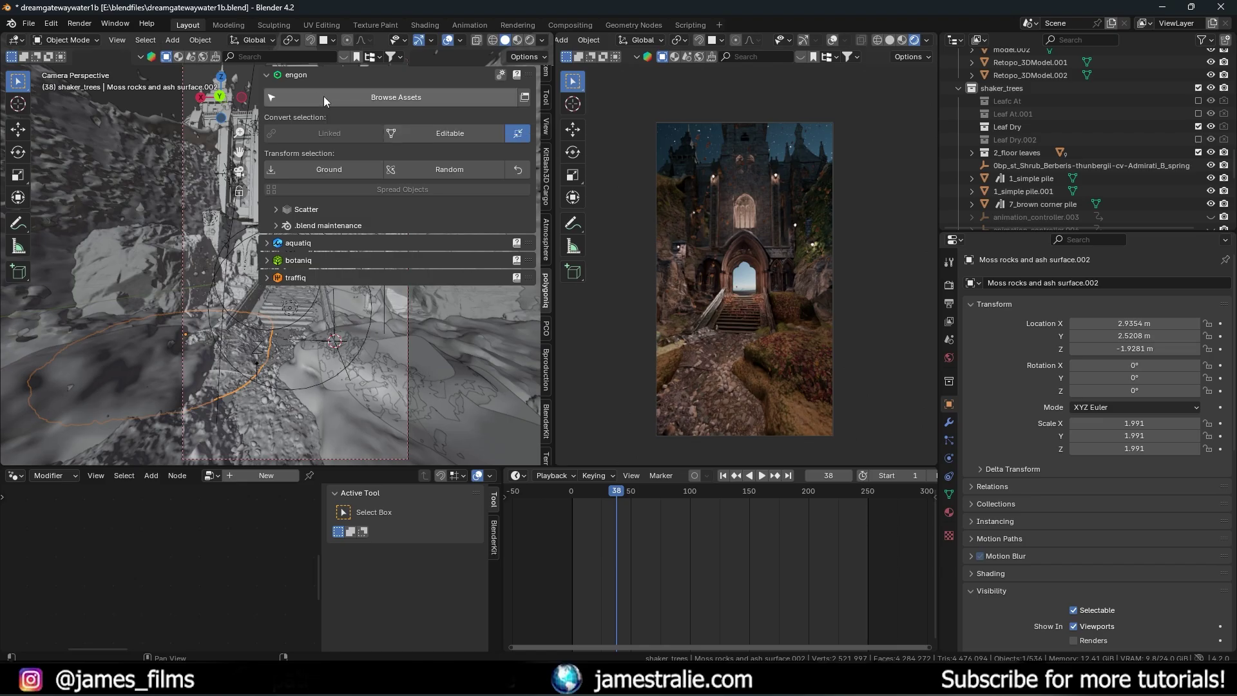
# Step: Put the engon asset browser in the bottom-left area and enlarge it upward
pyautogui.click(365, 96)
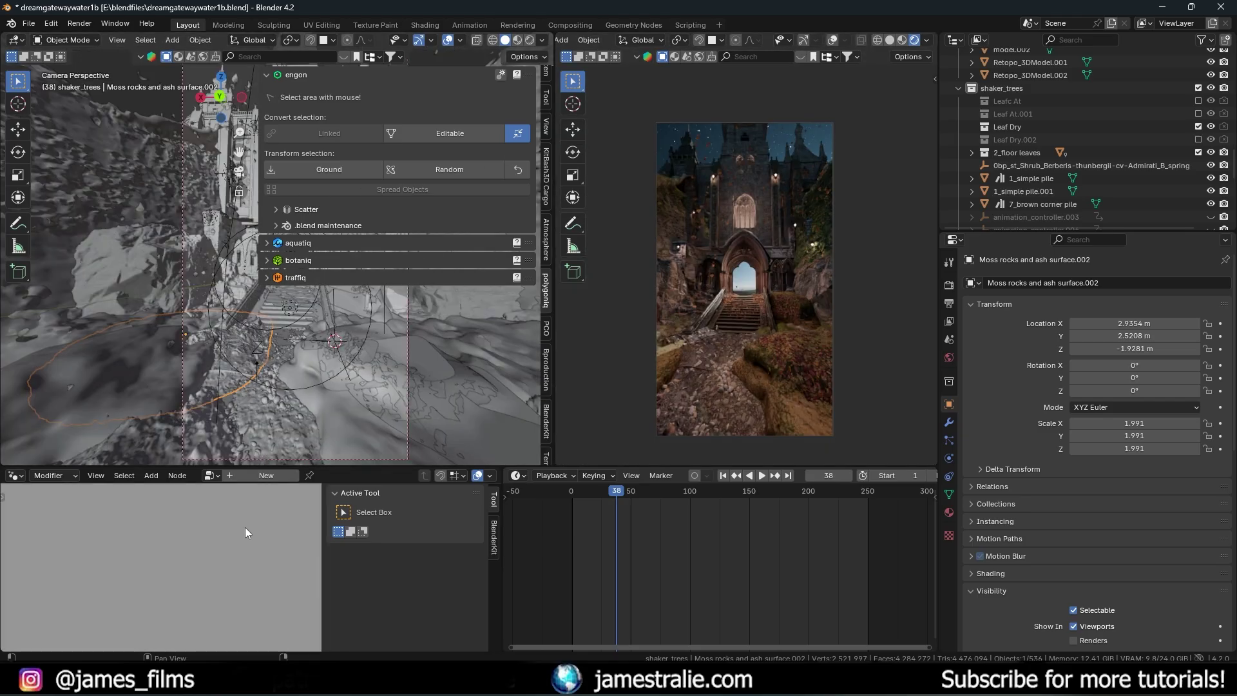
pyautogui.click(245, 525)
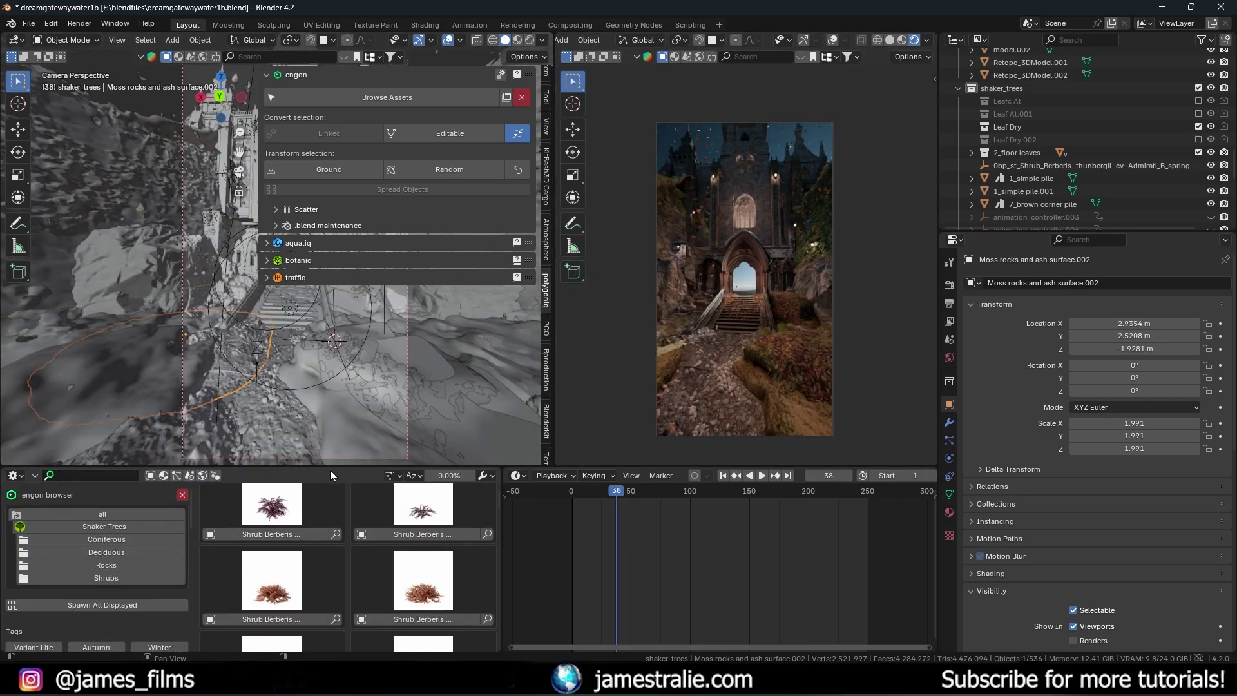
pyautogui.moveTo(335, 465); pyautogui.dragTo(364, 338)
# Step: Browse the asset packs, view botaniq Flowers, and toggle the Summer filter on and off
pyautogui.click(122, 384)
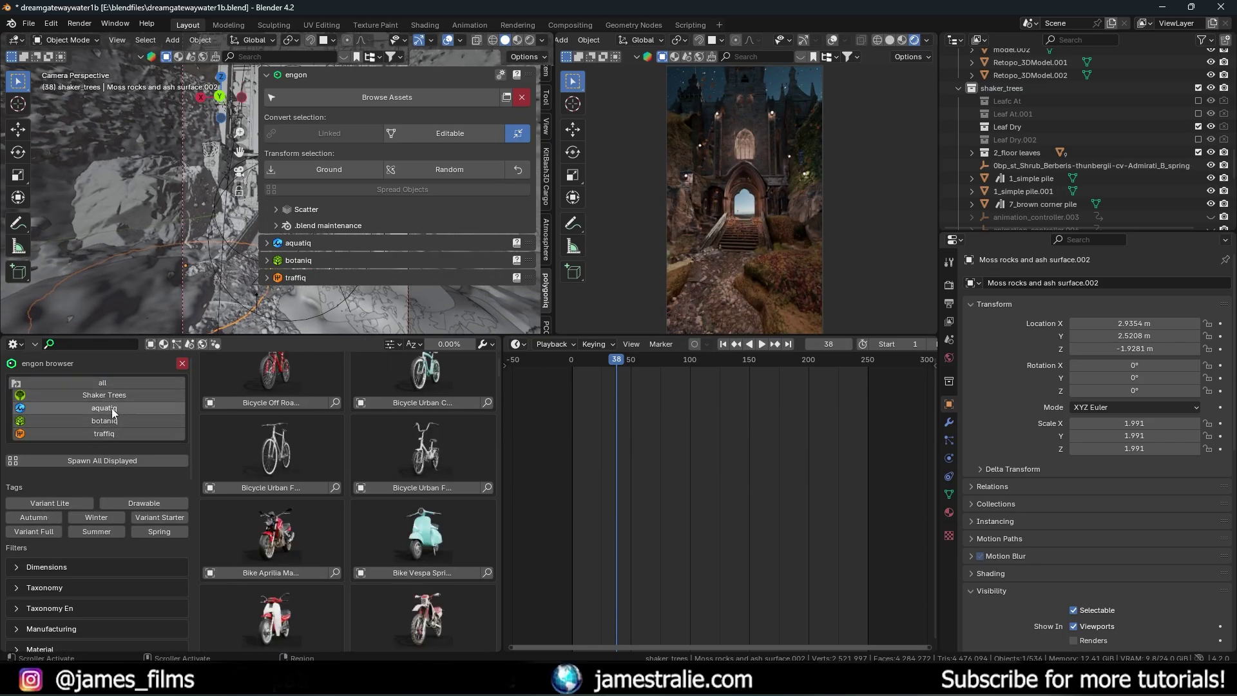
pyautogui.scroll(-8, 373, 469)
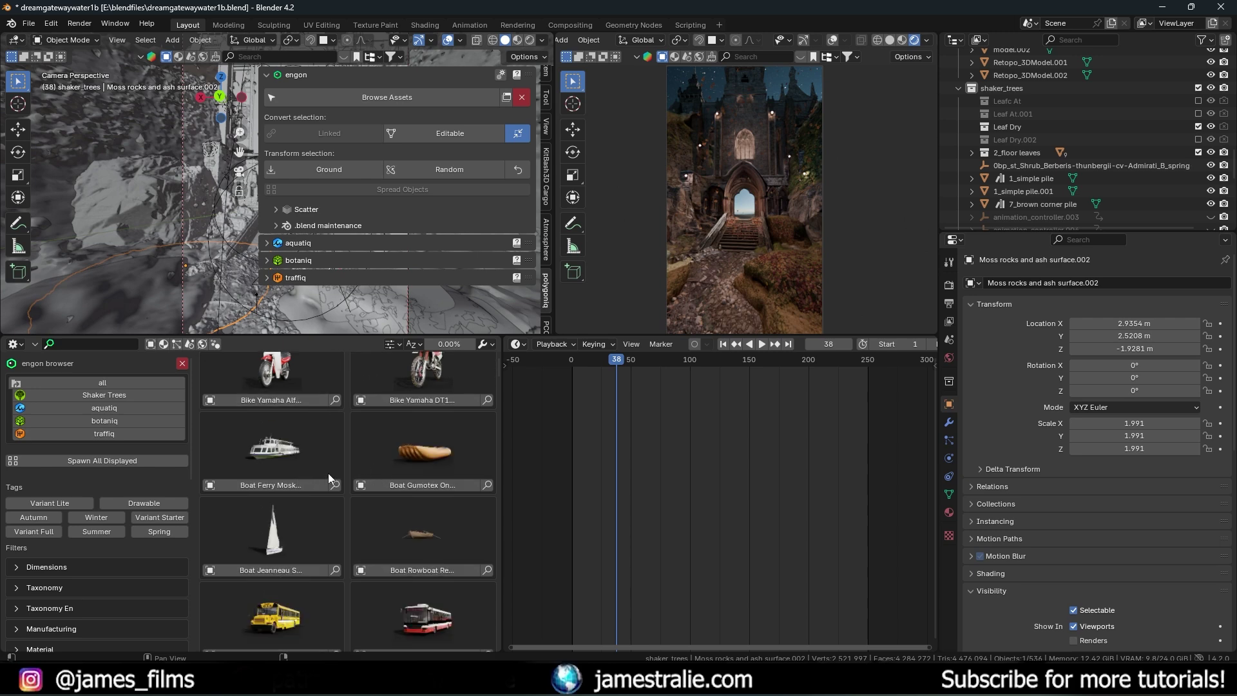
pyautogui.scroll(10, 335, 472)
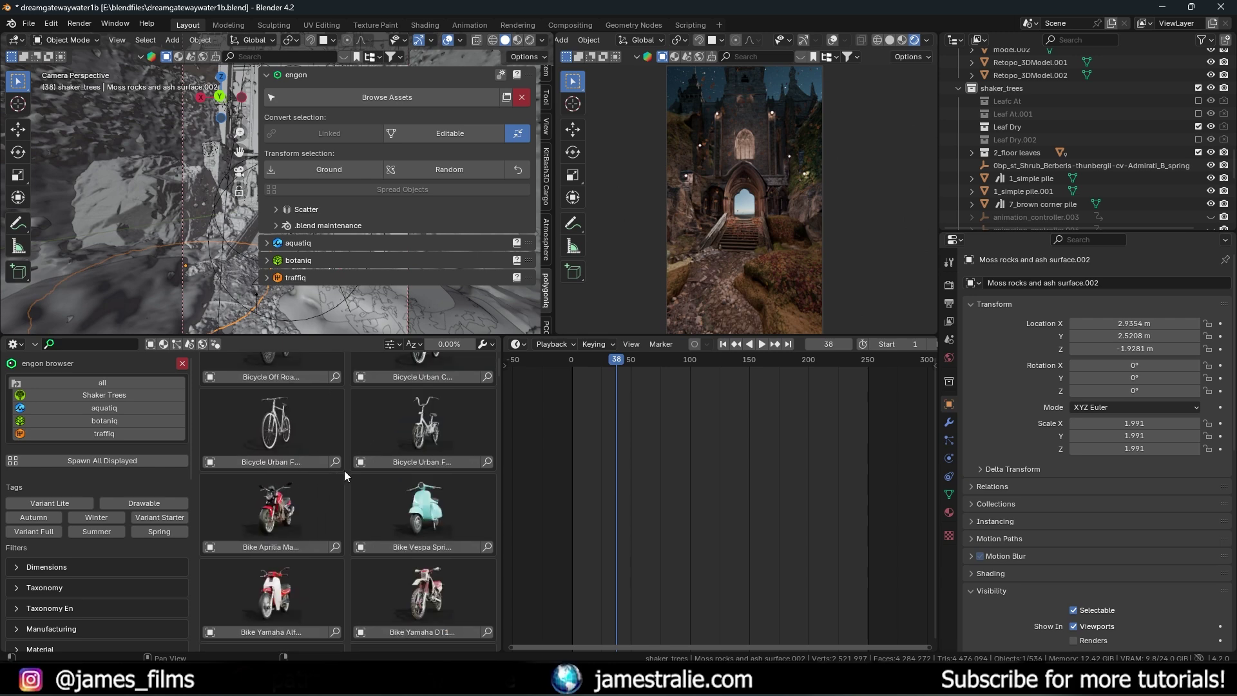
pyautogui.click(128, 422)
pyautogui.scroll(-5, 138, 445)
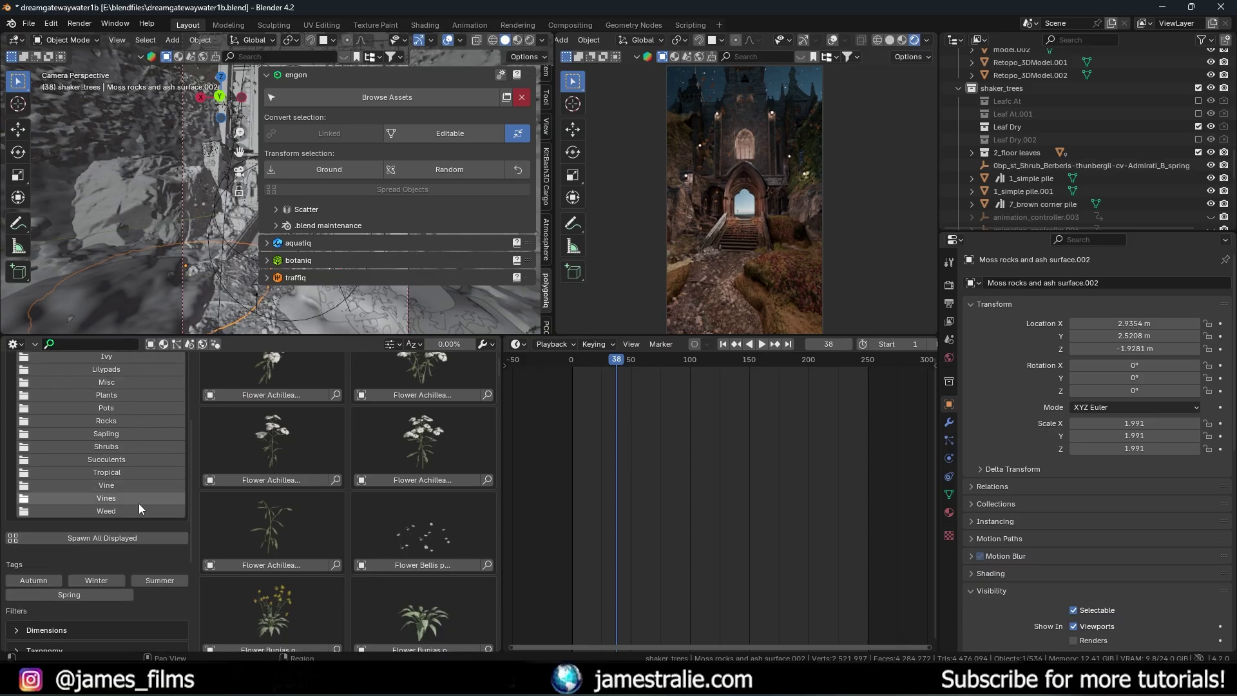
pyautogui.scroll(5, 138, 503)
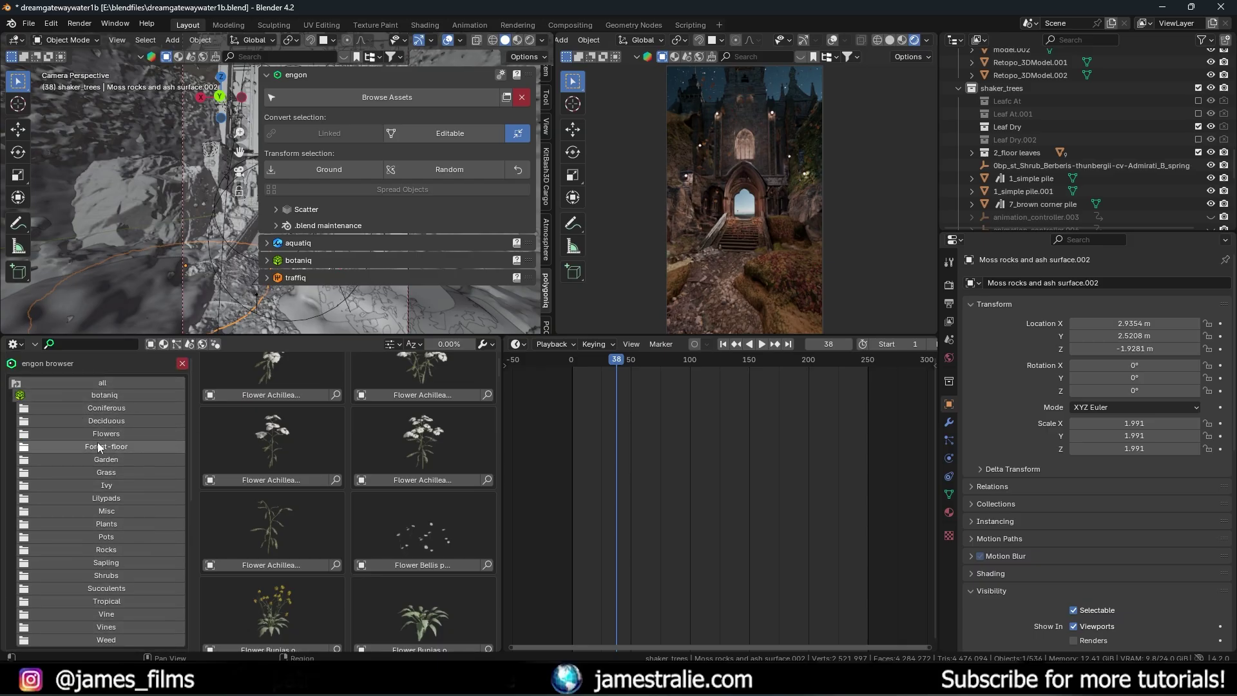
pyautogui.click(133, 432)
pyautogui.scroll(2, 322, 405)
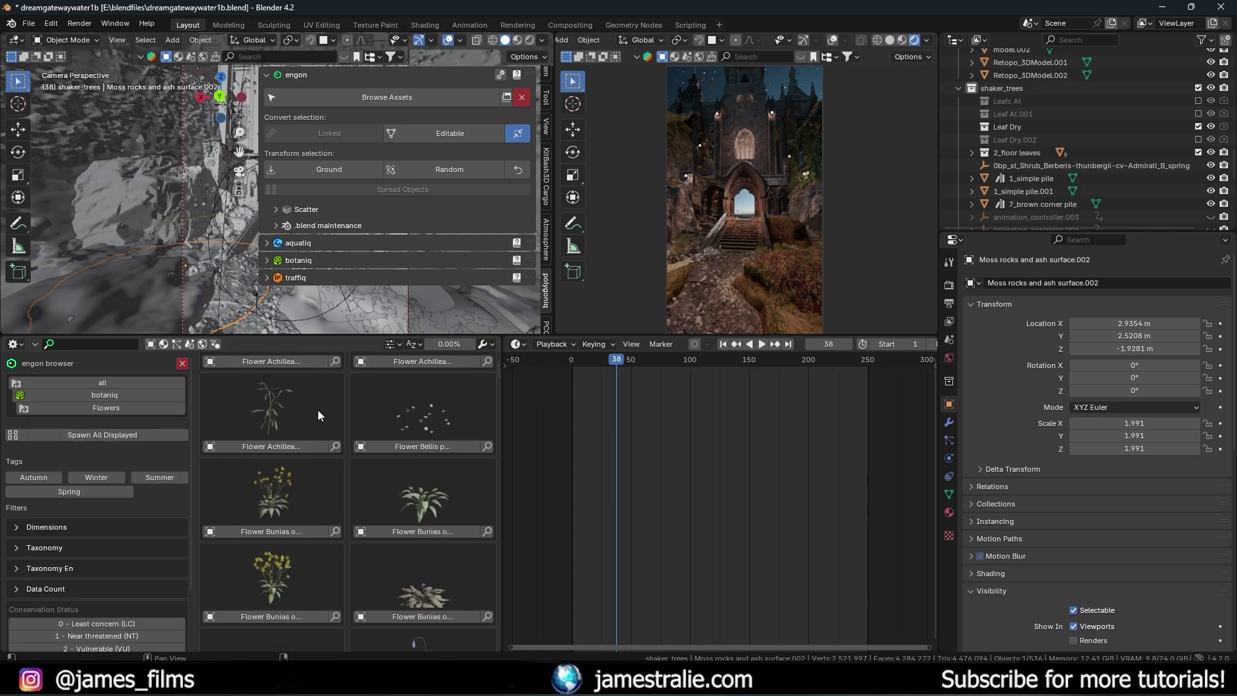
pyautogui.click(172, 477)
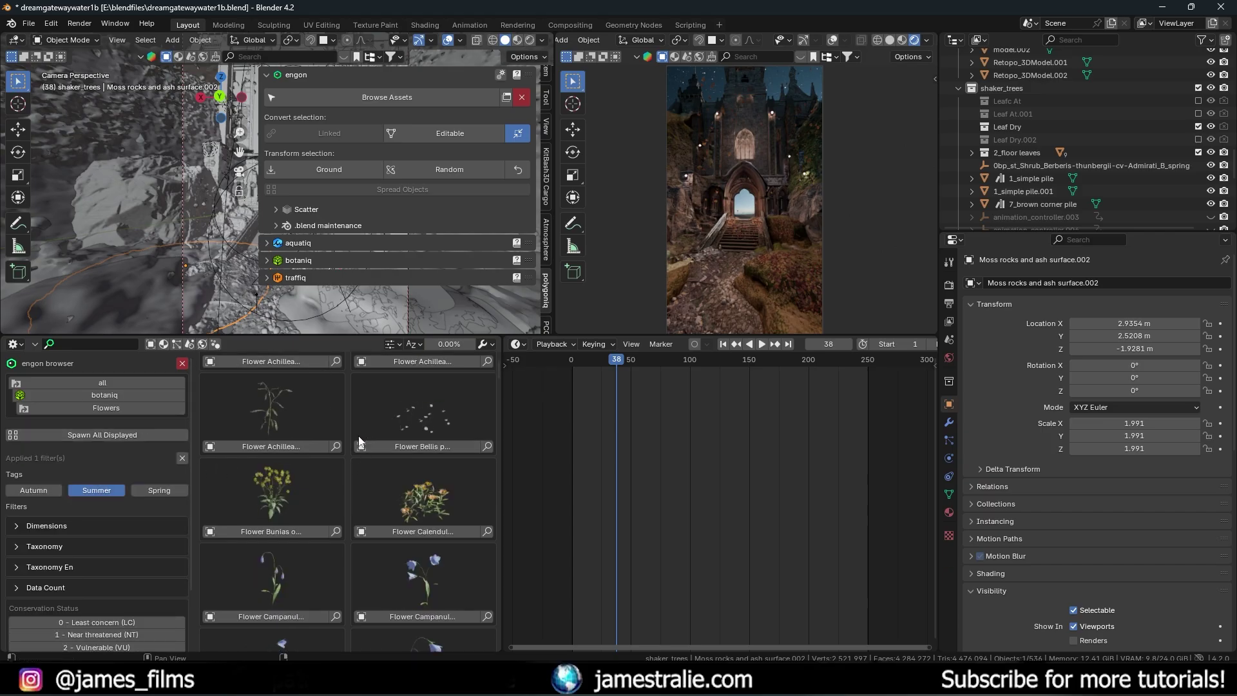
pyautogui.scroll(-6, 367, 462)
pyautogui.click(183, 457)
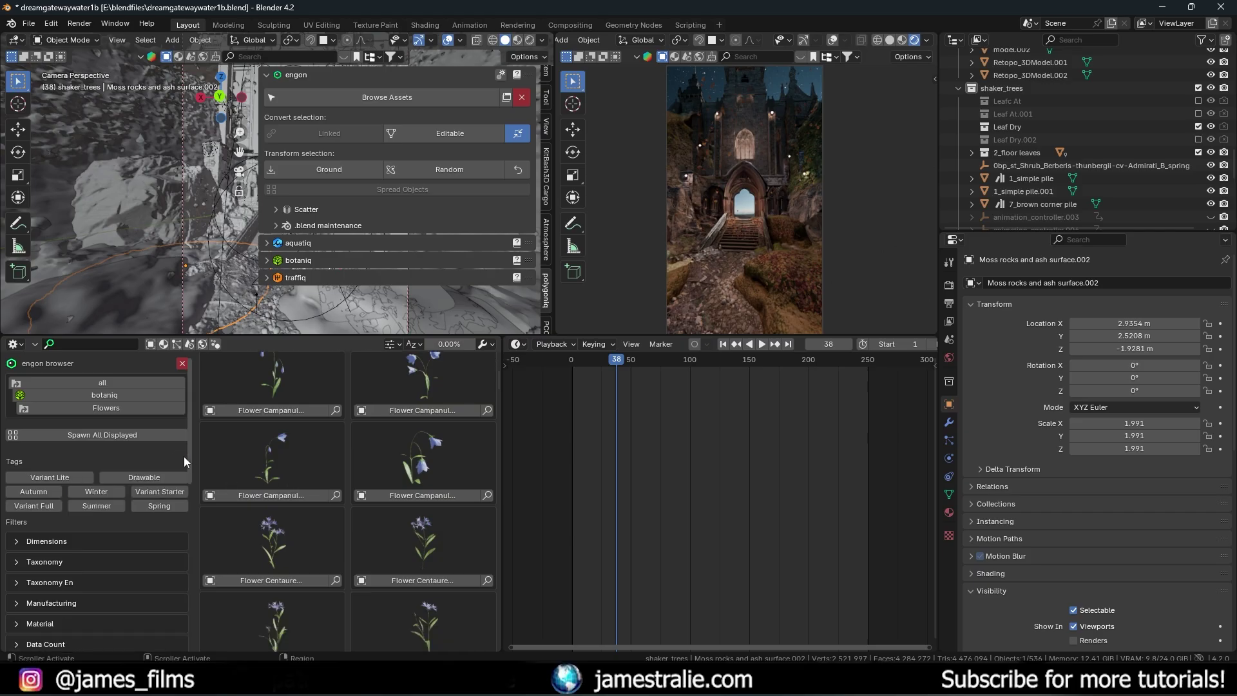
# Step: Reopen the browser on the Shaker Trees pack and filter it to the Autumn tag
pyautogui.click(183, 364)
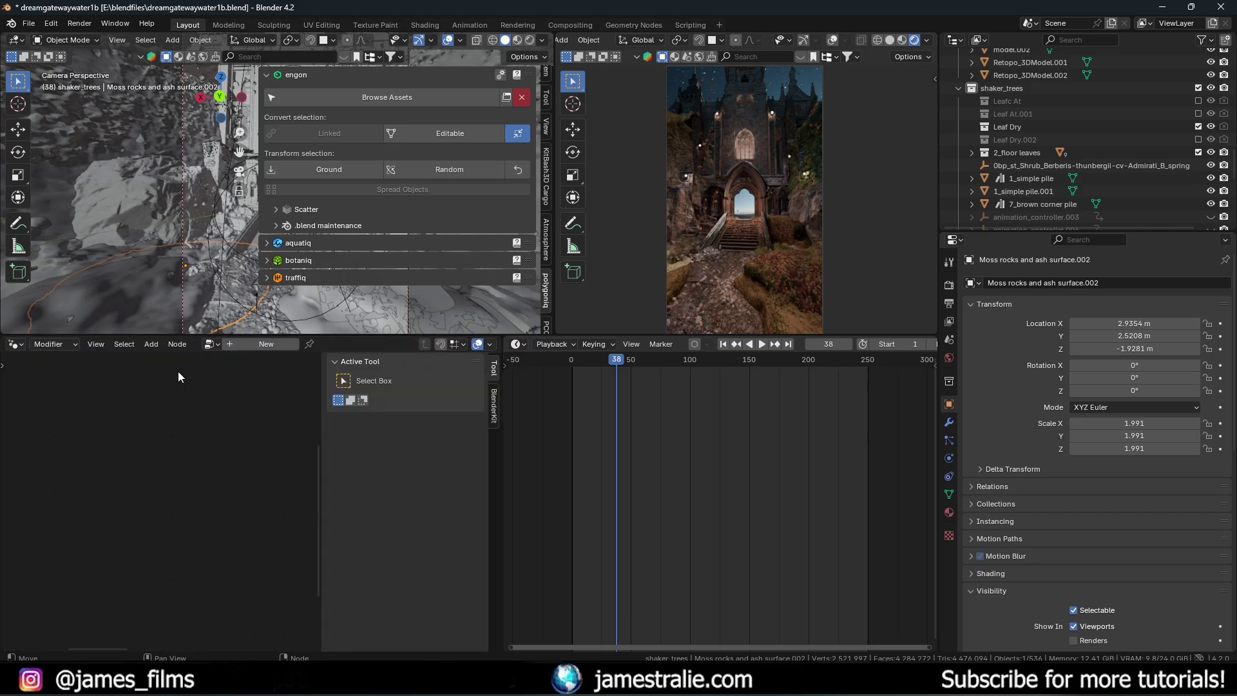
pyautogui.click(425, 98)
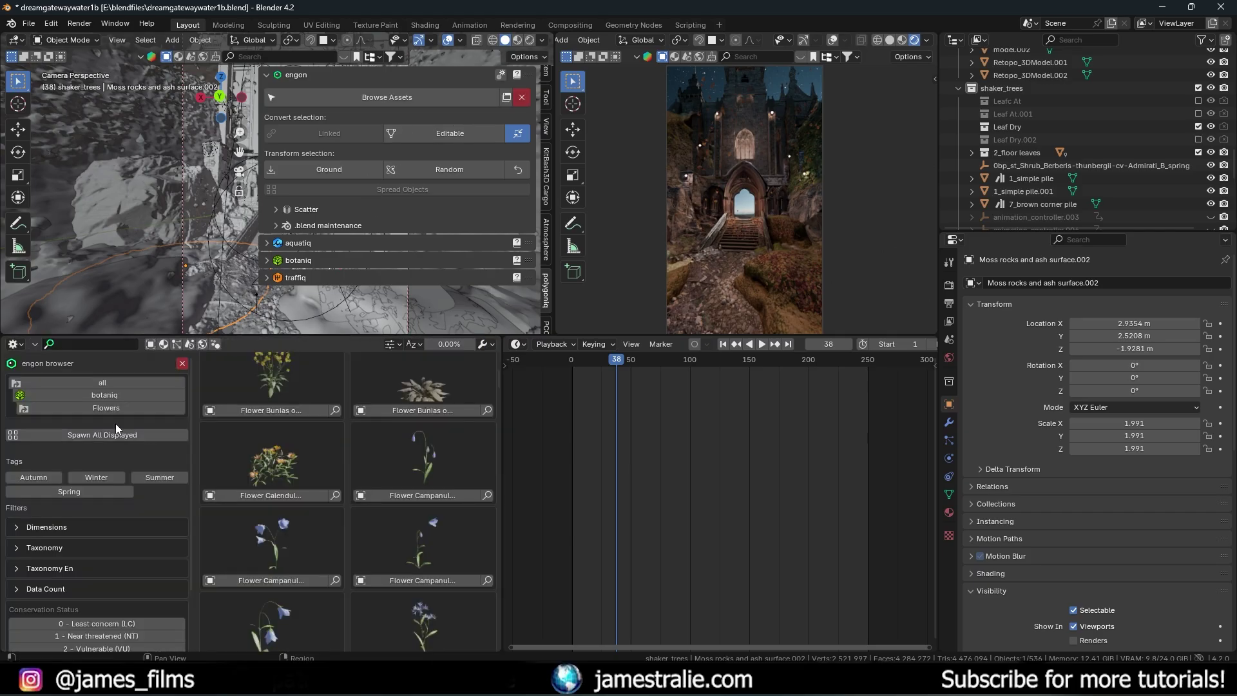
pyautogui.click(95, 384)
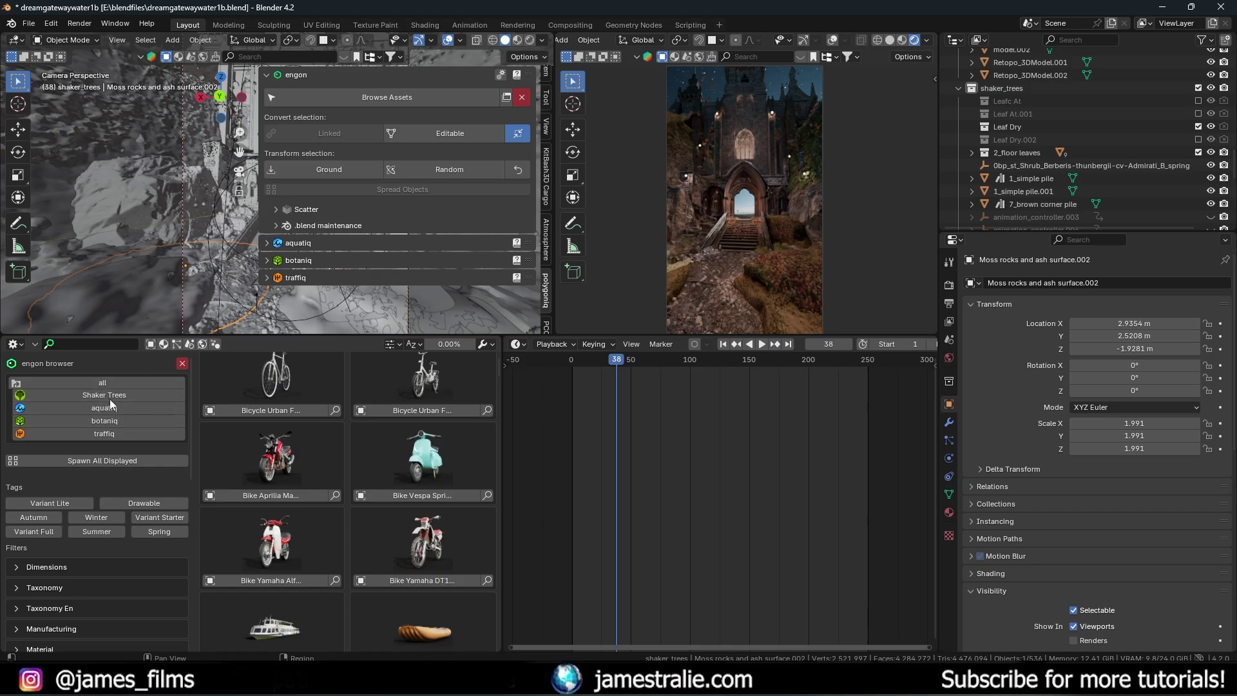
pyautogui.click(110, 398)
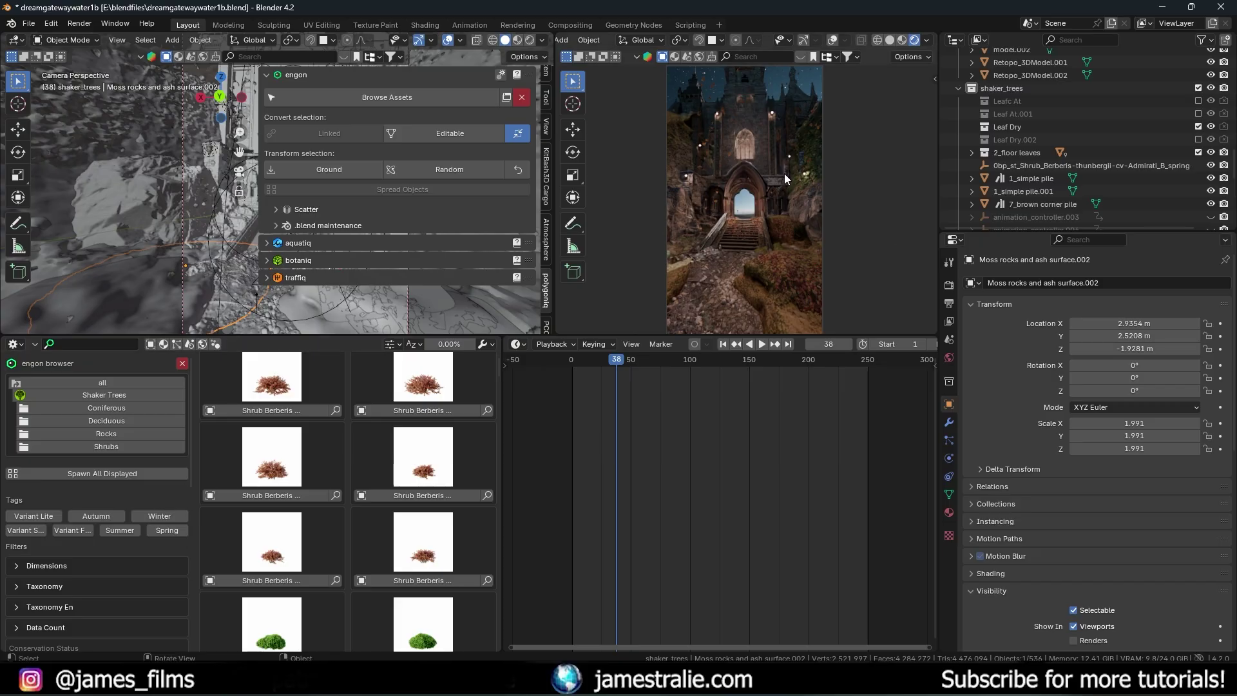
pyautogui.scroll(-1, 730, 198)
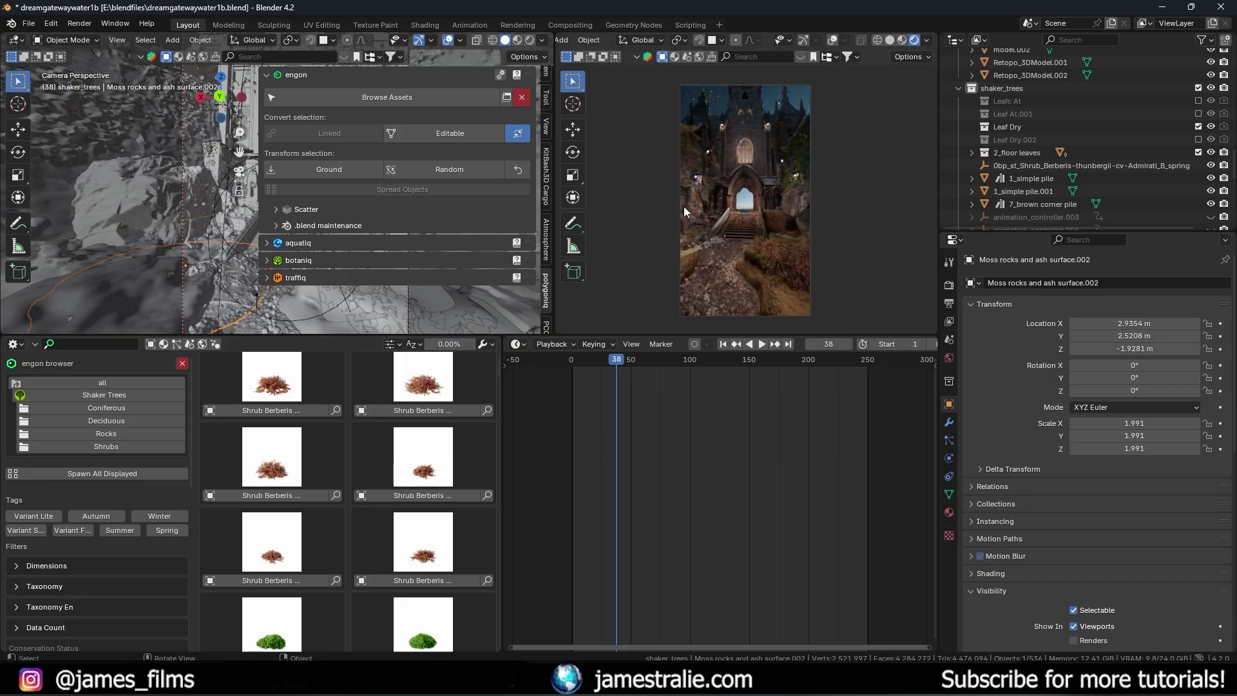
pyautogui.click(94, 513)
pyautogui.scroll(-1, 385, 435)
pyautogui.scroll(-5, 414, 438)
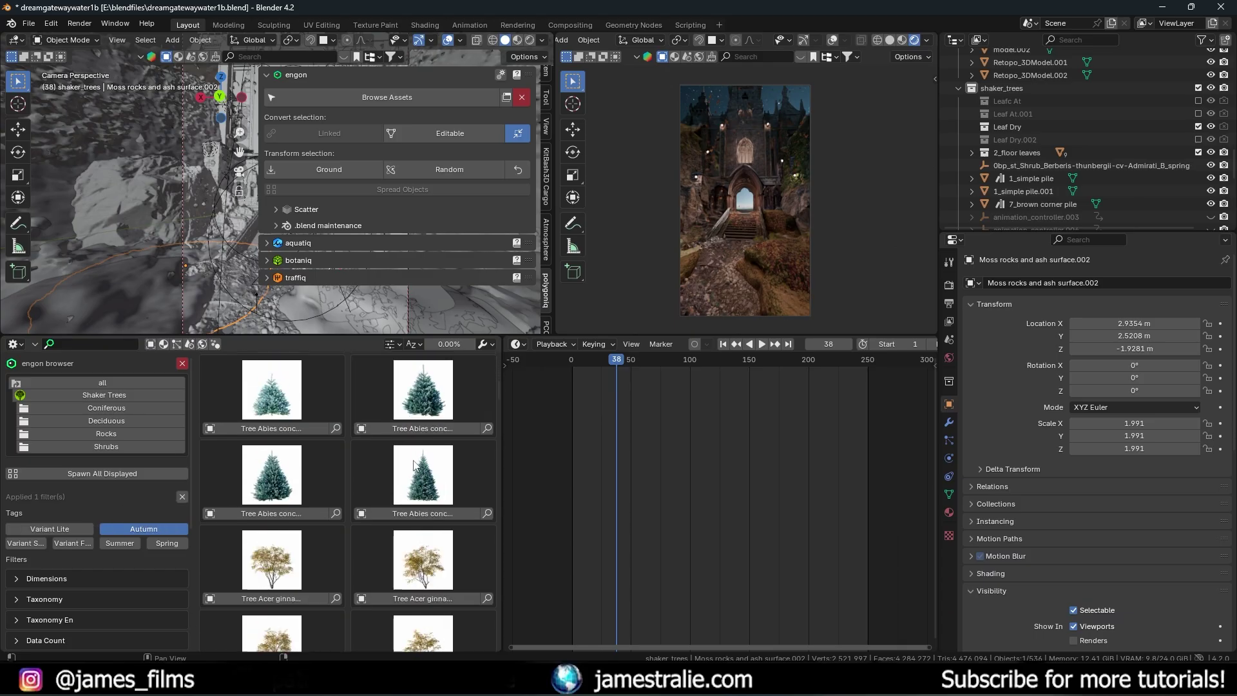
pyautogui.scroll(-3, 414, 464)
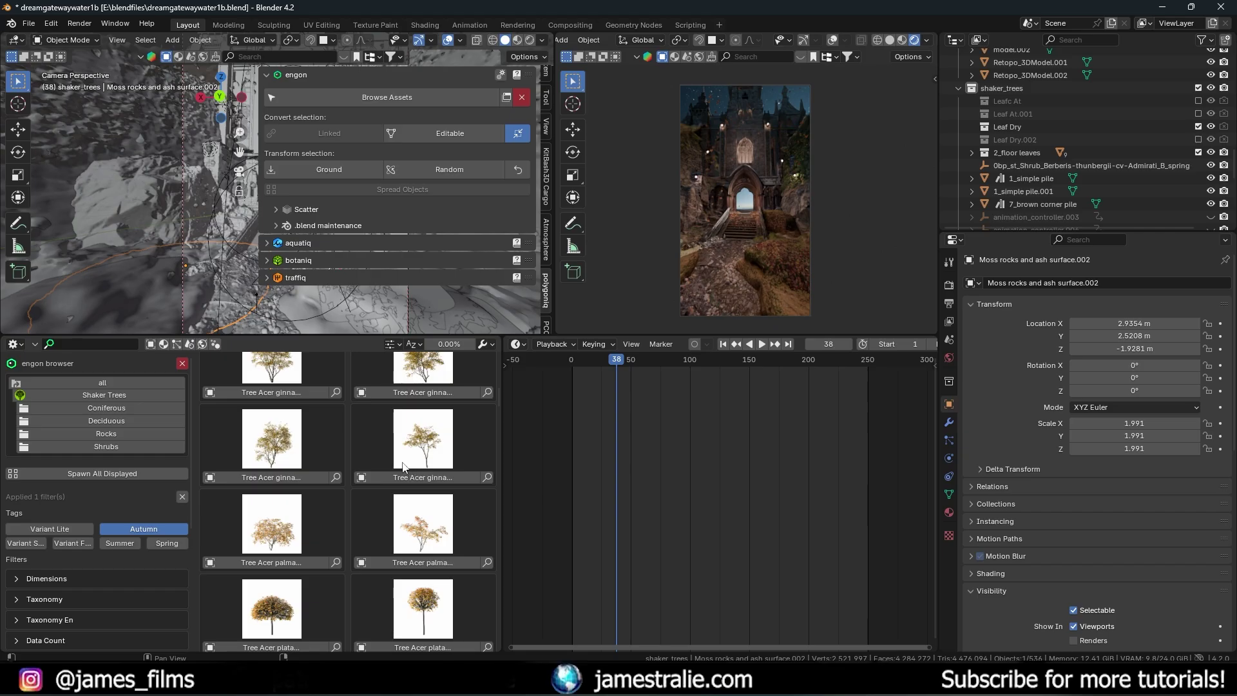
# Step: Add Tree Acer palmatum A autumn to the scene and frame the view on it
pyautogui.click(269, 567)
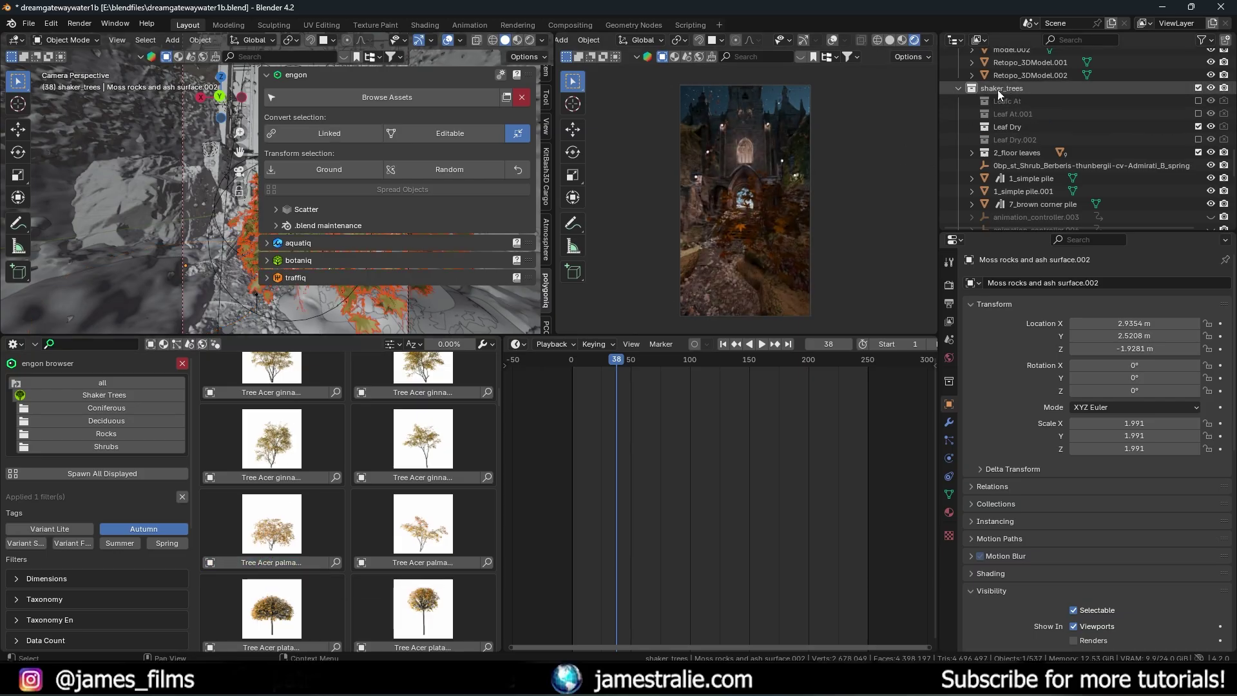
pyautogui.scroll(-6, 1019, 114)
pyautogui.scroll(7, 1033, 166)
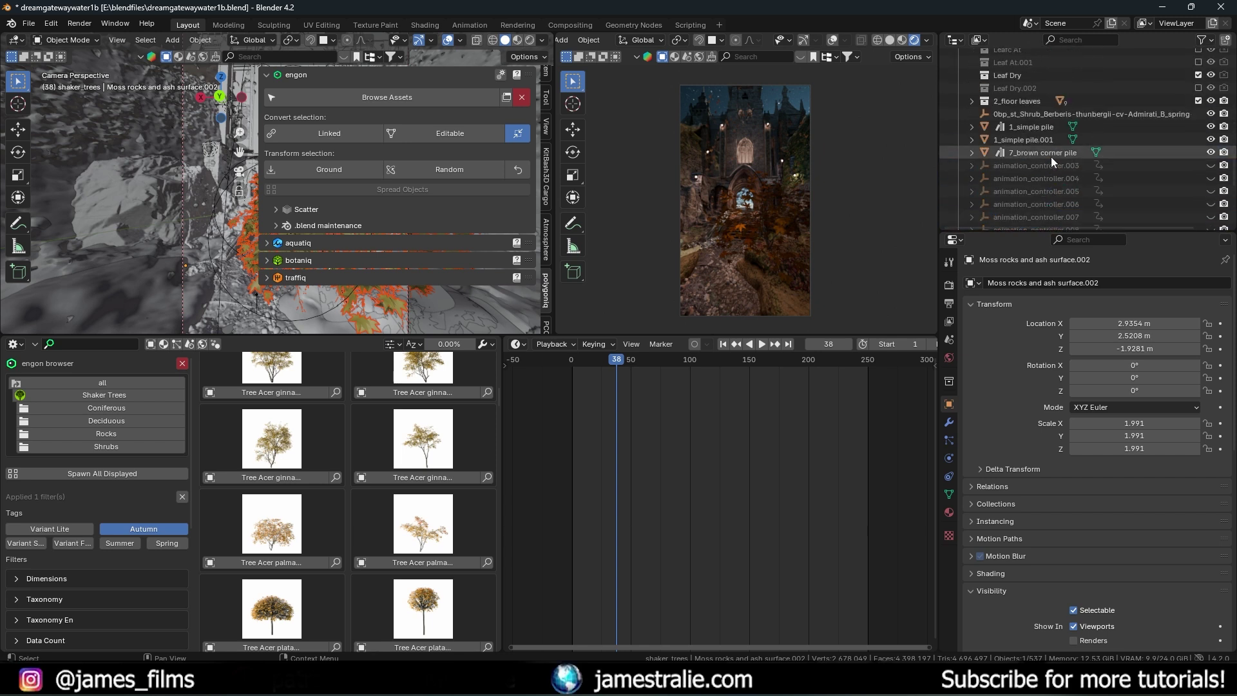
pyautogui.scroll(-6, 1026, 145)
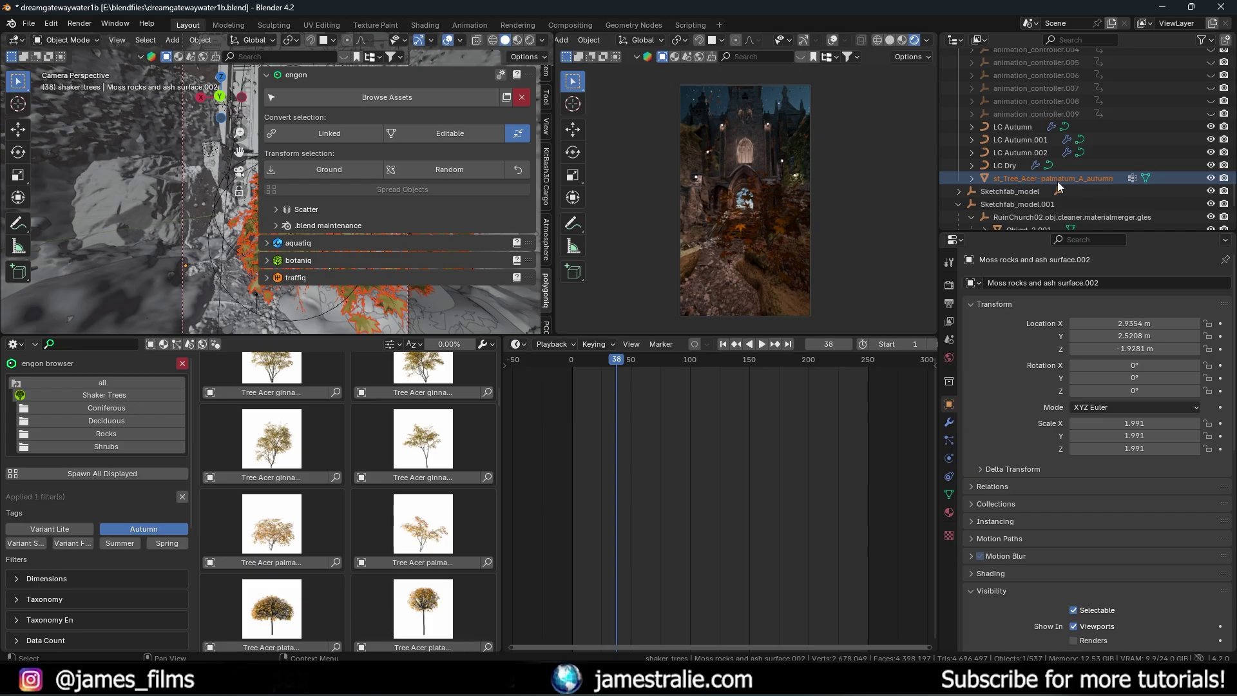
pyautogui.moveTo(248, 274); pyautogui.dragTo(179, 265, button='middle')
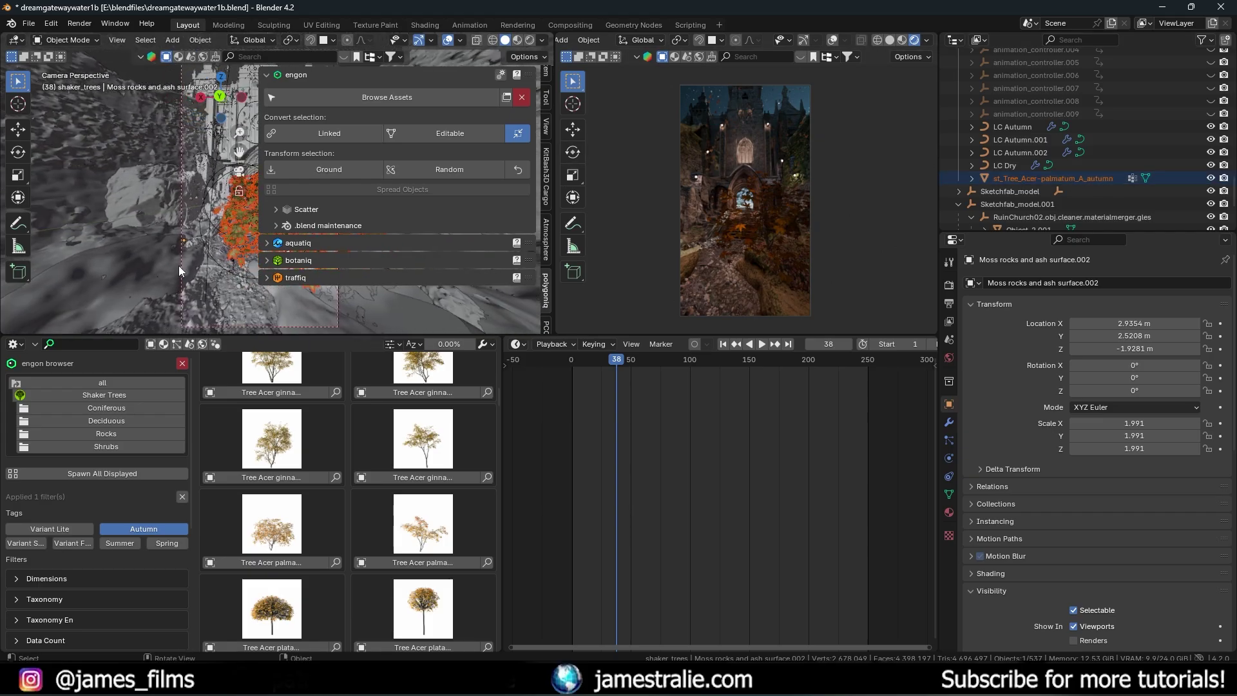
pyautogui.press('n')
pyautogui.moveTo(276, 247); pyautogui.dragTo(442, 179, button='middle')
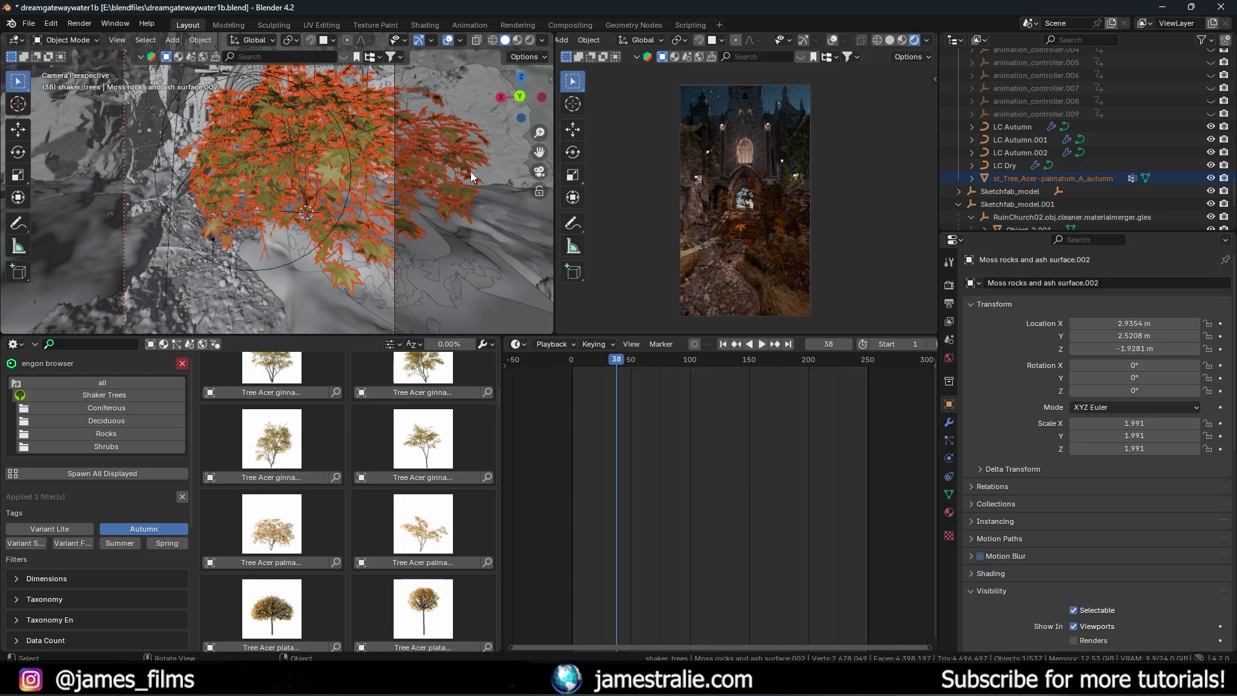
# Step: Scale the maple to 0.53, slide it beside the entrance stairs, and adjust the camera preview
pyautogui.press('s')
pyautogui.click(387, 191)
pyautogui.press('g')
pyautogui.hotkey('shift', 'z')
pyautogui.click(419, 193)
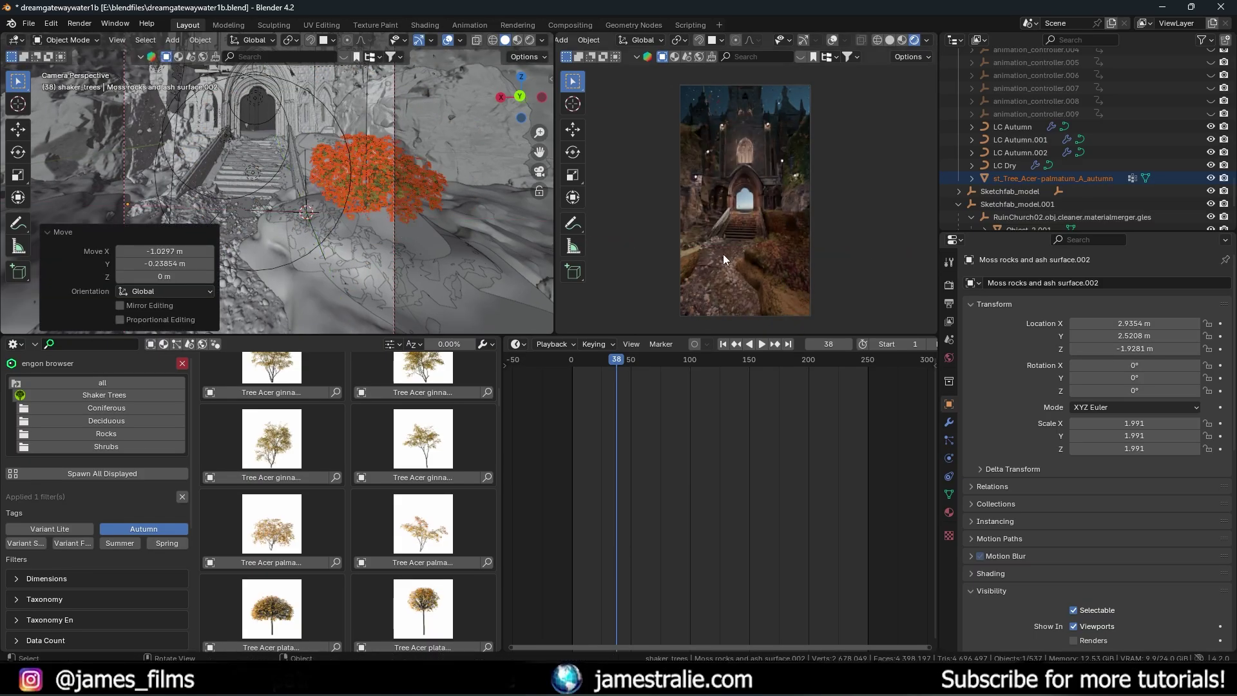
pyautogui.scroll(3, 779, 257)
pyautogui.keyDown('shift'); pyautogui.moveTo(779, 260); pyautogui.dragTo(687, 167, button='middle'); pyautogui.keyUp('shift')
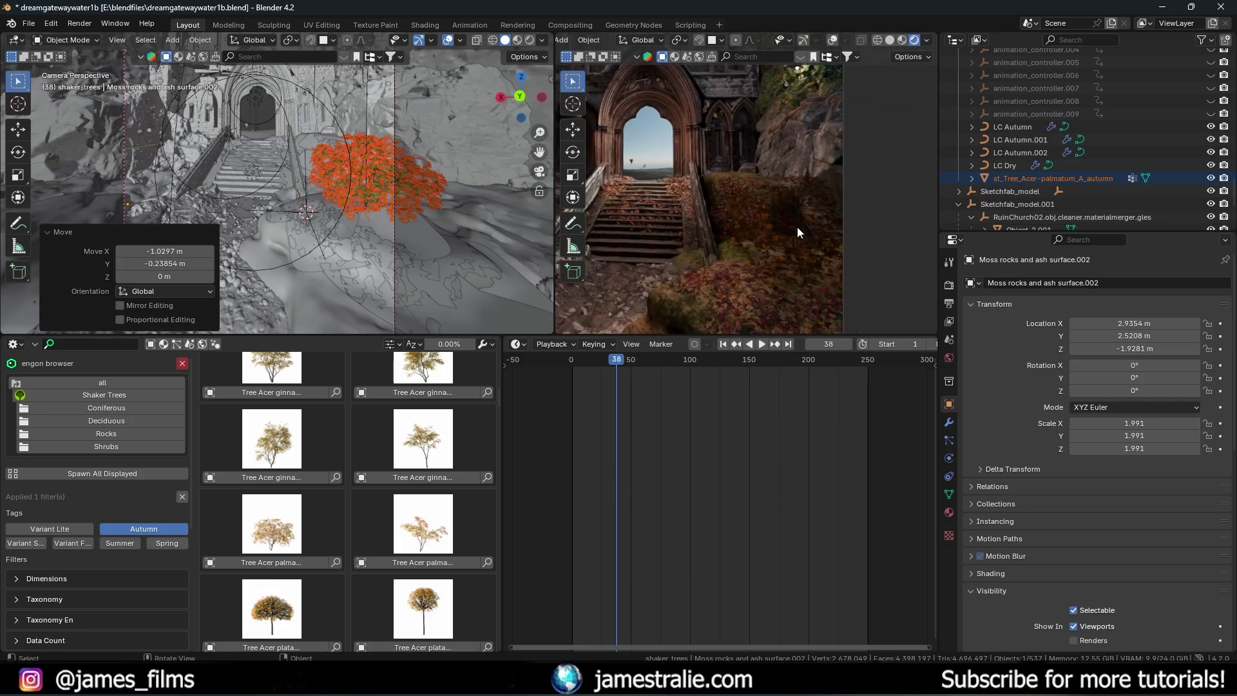
pyautogui.keyDown('shift'); pyautogui.moveTo(798, 227); pyautogui.dragTo(728, 233, button='middle'); pyautogui.keyUp('shift')
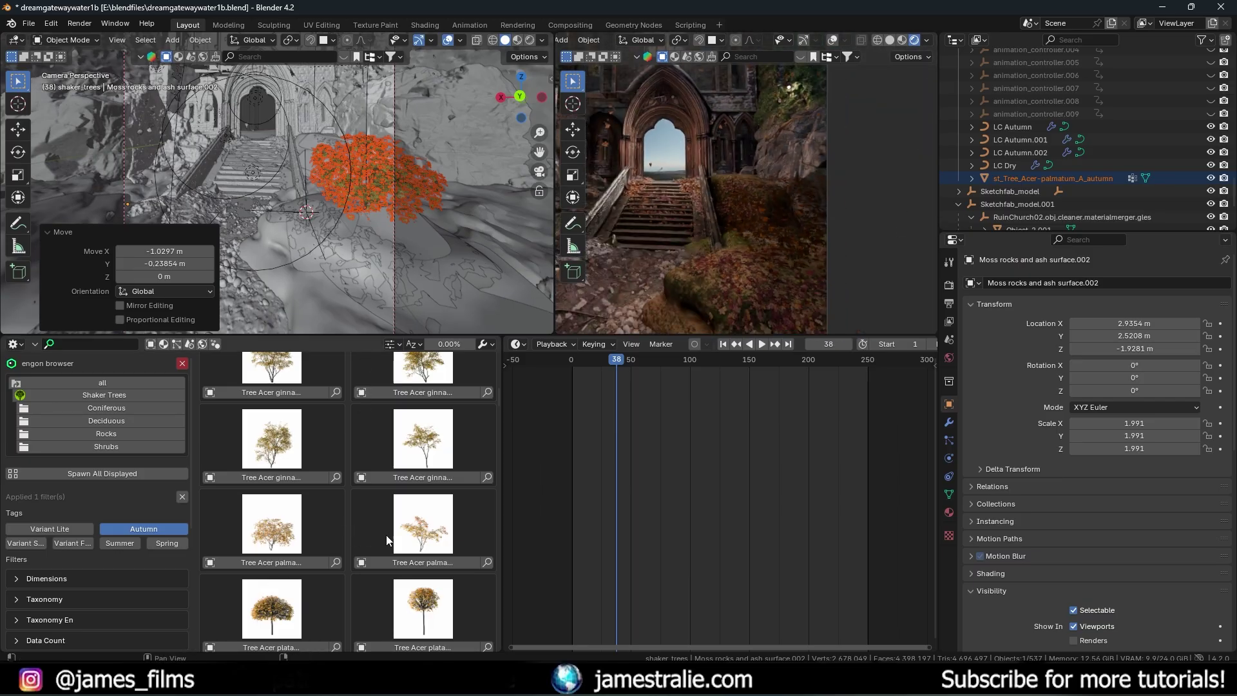
# Step: Add the palmatum B maple, move it, rotate it 273° about Z, and raise it to Z 2.1211 m
pyautogui.scroll(-1, 387, 540)
pyautogui.click(413, 536)
pyautogui.scroll(-3, 323, 210)
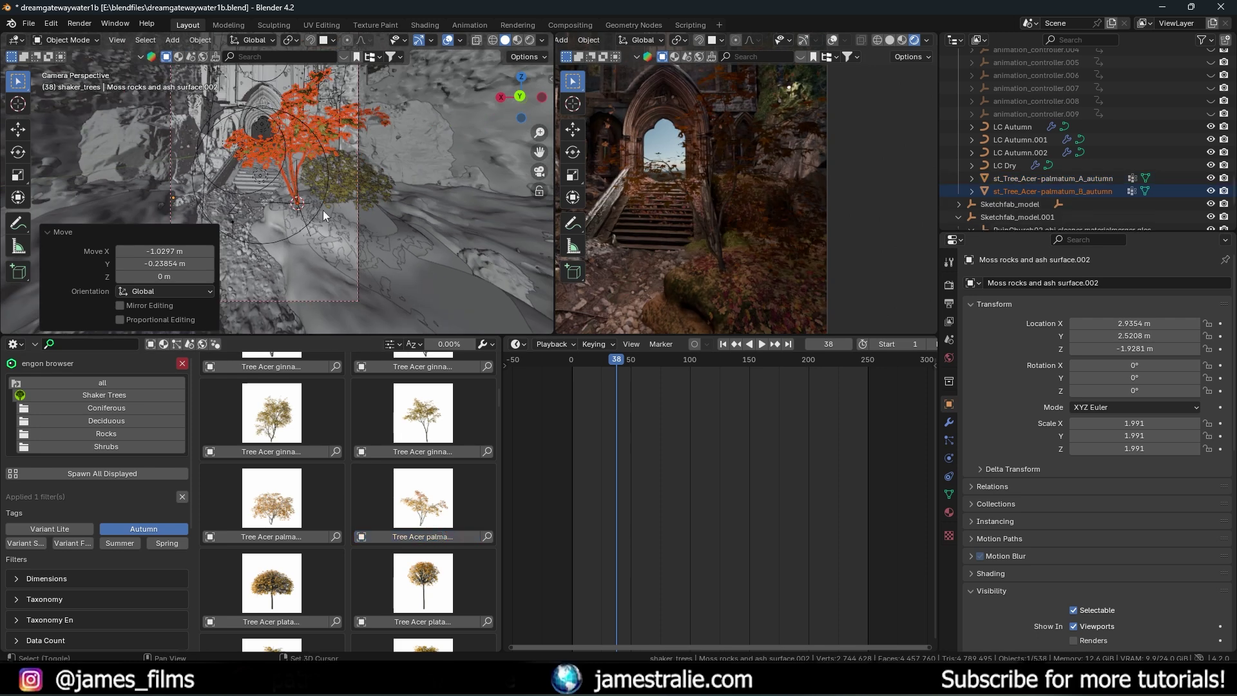
pyautogui.keyDown('shift'); pyautogui.moveTo(323, 210); pyautogui.dragTo(439, 231, button='middle'); pyautogui.keyUp('shift')
pyautogui.press('g')
pyautogui.hotkey('shift', 'z')
pyautogui.press('Return')
pyautogui.press('r')
pyautogui.hotkey('shift', 'z')
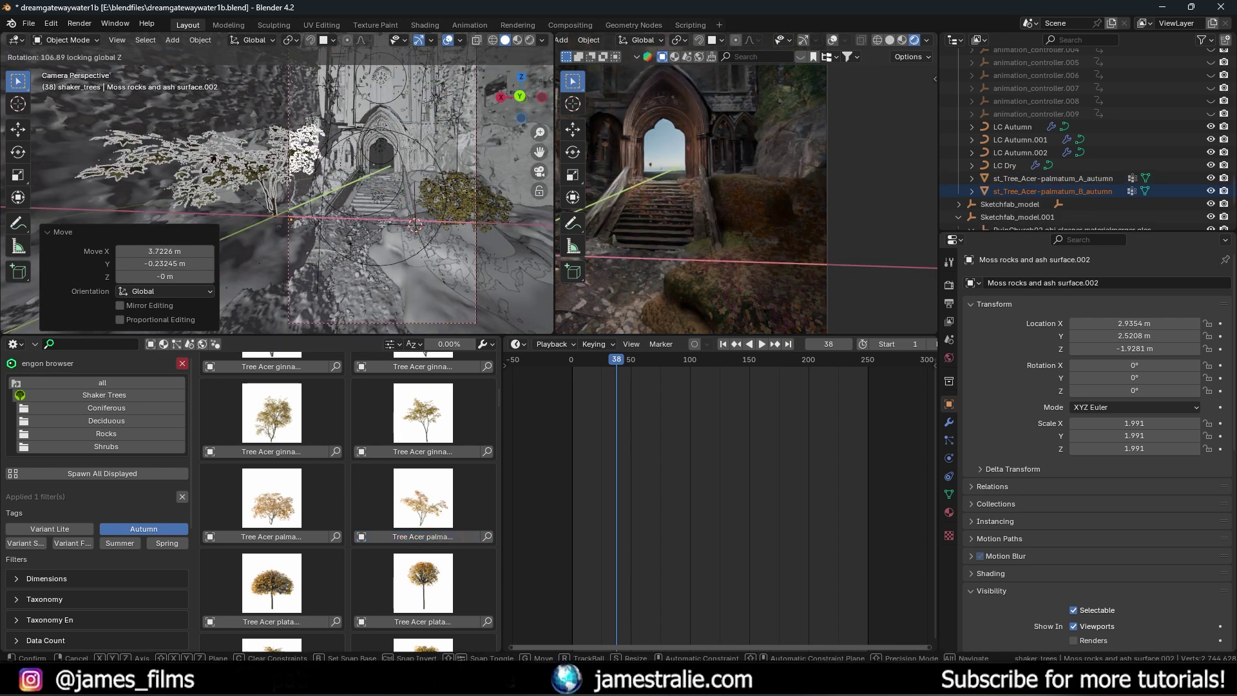
pyautogui.press('Return')
pyautogui.press('g')
pyautogui.hotkey('shift', 'z')
pyautogui.press('z')
pyautogui.press('Return')
# Step: Slide the palmatum B maple to a new ground position and reframe the camera preview
pyautogui.scroll(2, 307, 118)
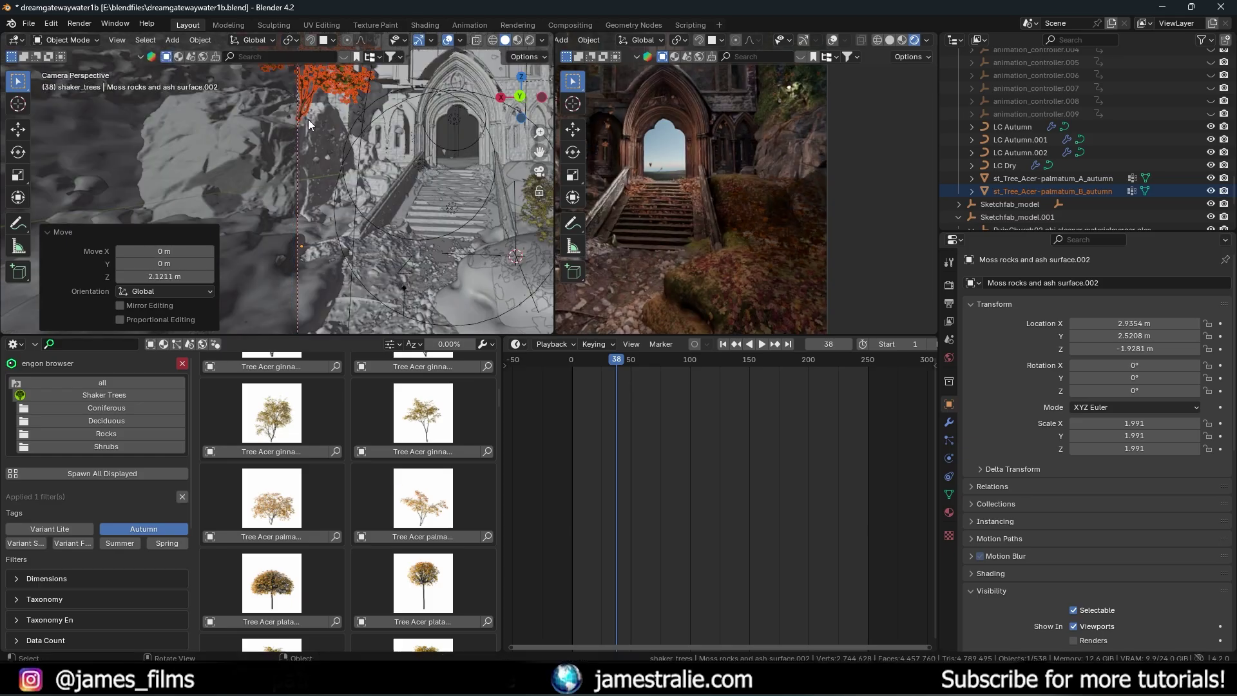
pyautogui.keyDown('shift'); pyautogui.moveTo(308, 118); pyautogui.dragTo(296, 245, button='middle'); pyautogui.keyUp('shift')
pyautogui.press('g')
pyautogui.hotkey('shift', 'z')
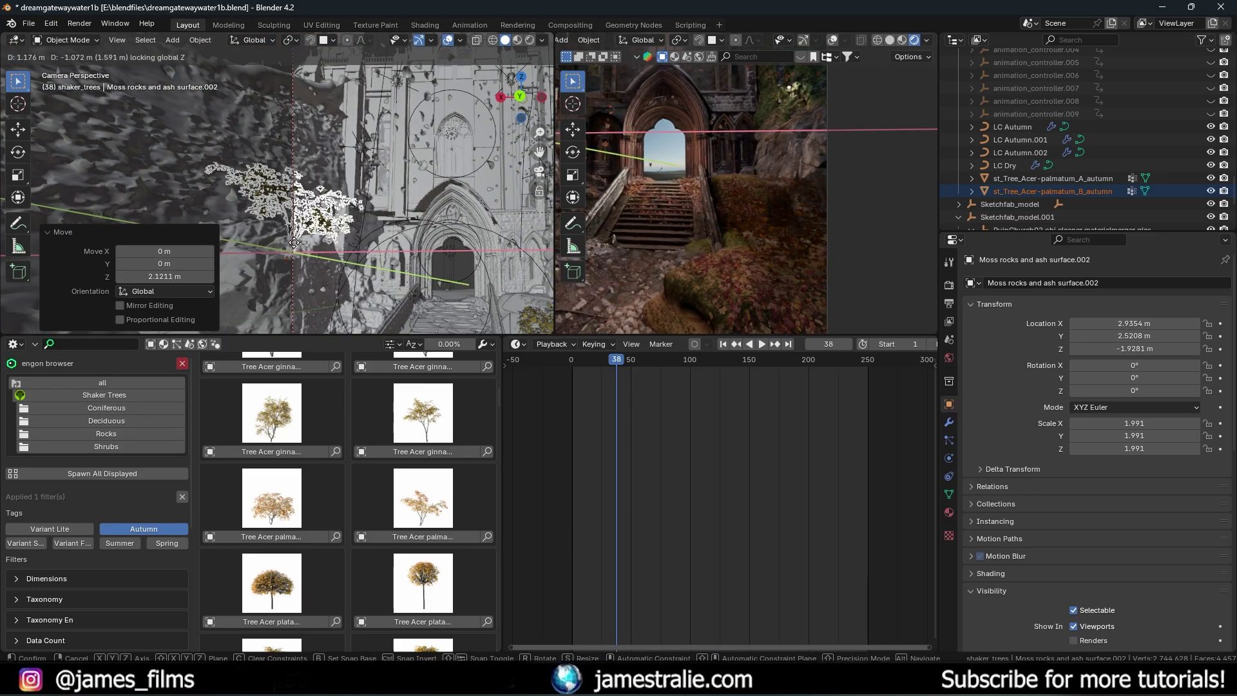
pyautogui.press('Return')
pyautogui.press('Home')
# Step: Drag an autumn sugar maple from the browser into the scene and place it on the ground
pyautogui.scroll(5, 728, 196)
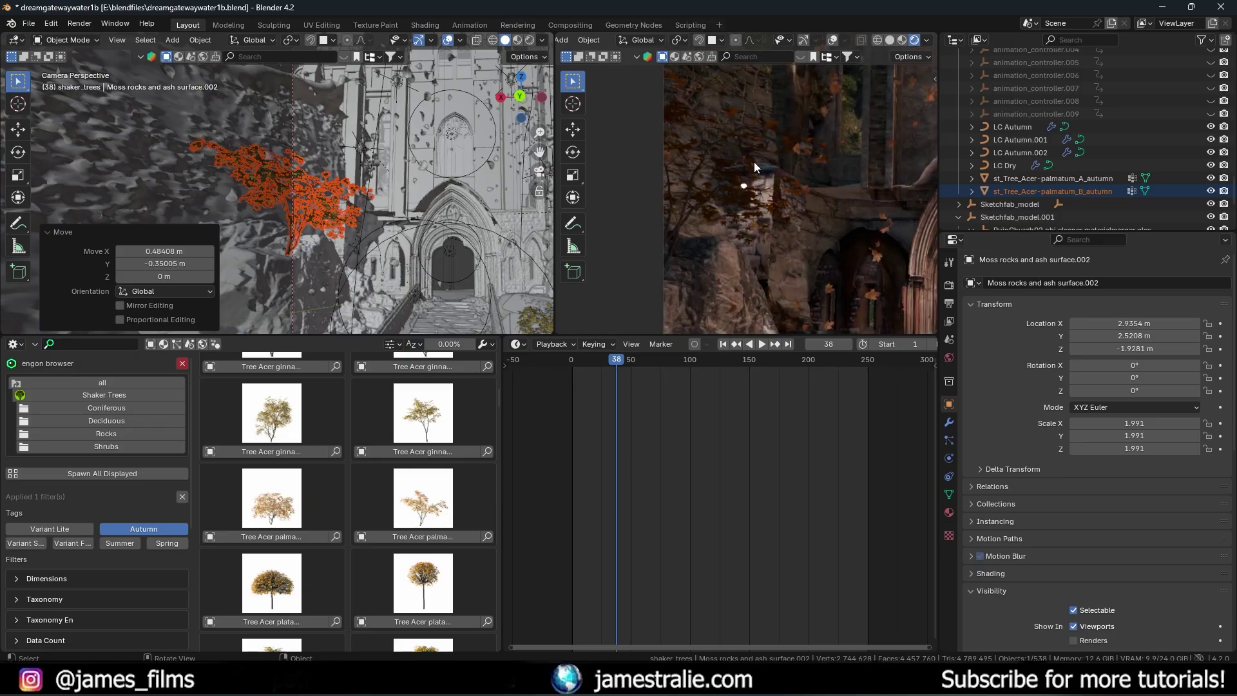
pyautogui.scroll(-5, 756, 161)
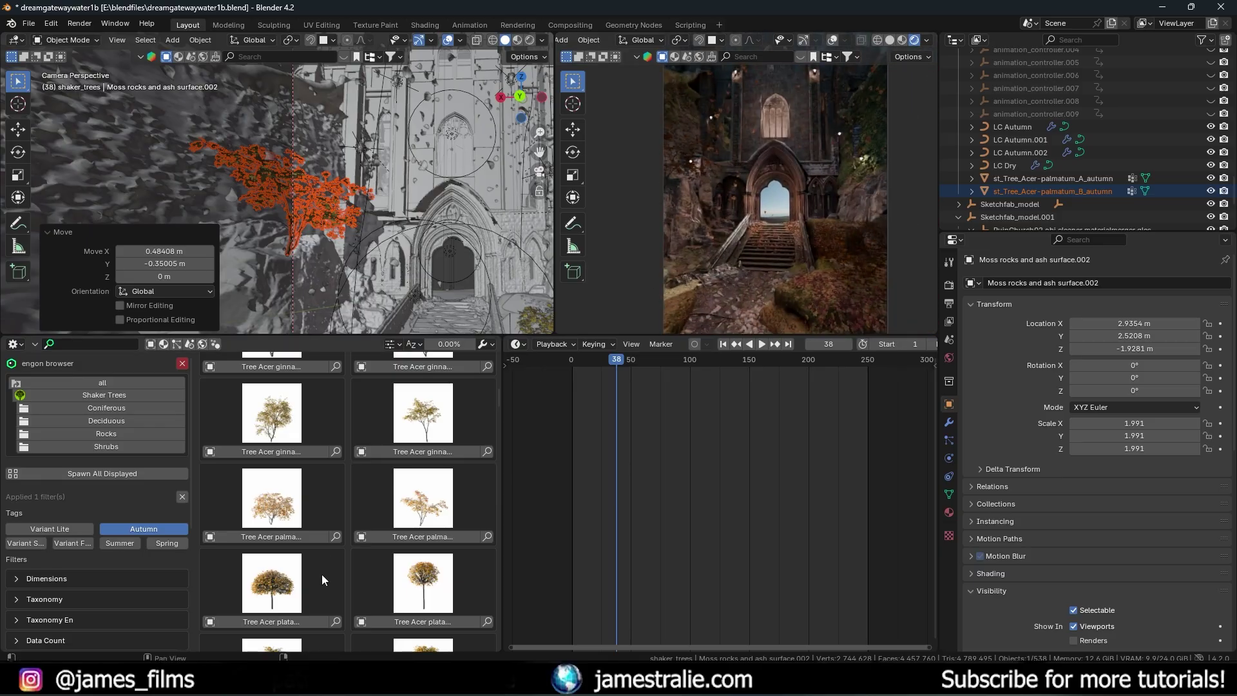
pyautogui.scroll(-5, 345, 552)
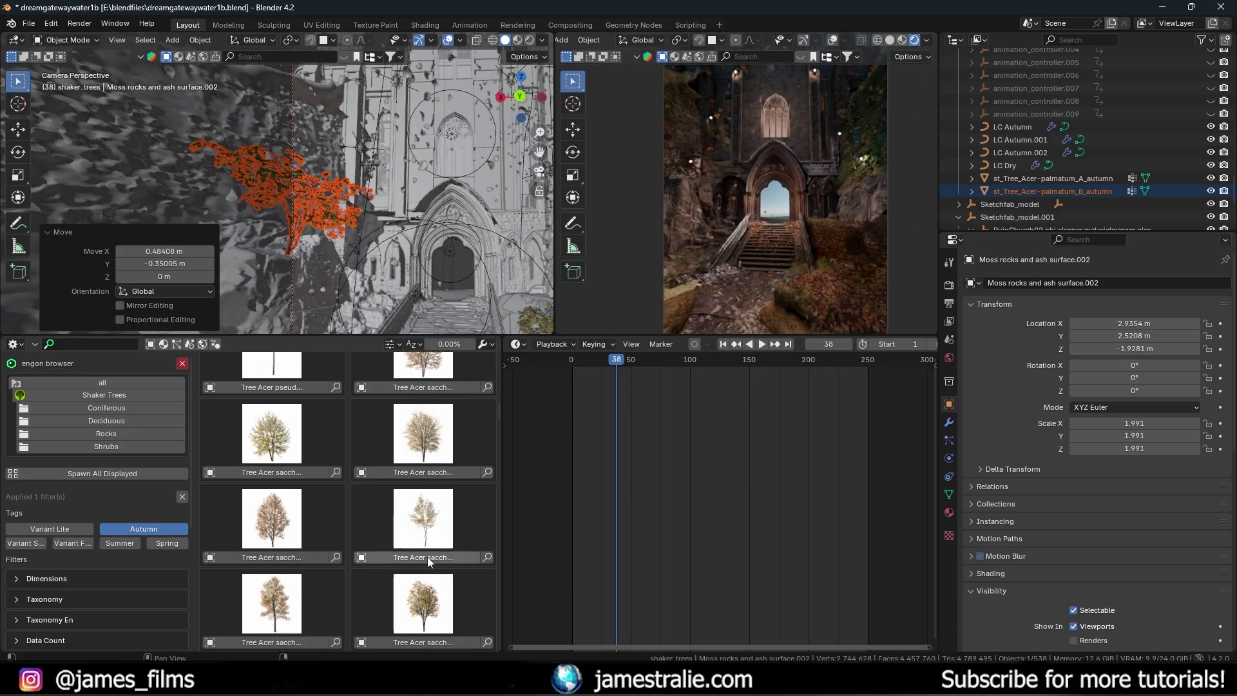
pyautogui.moveTo(427, 509); pyautogui.dragTo(428, 283)
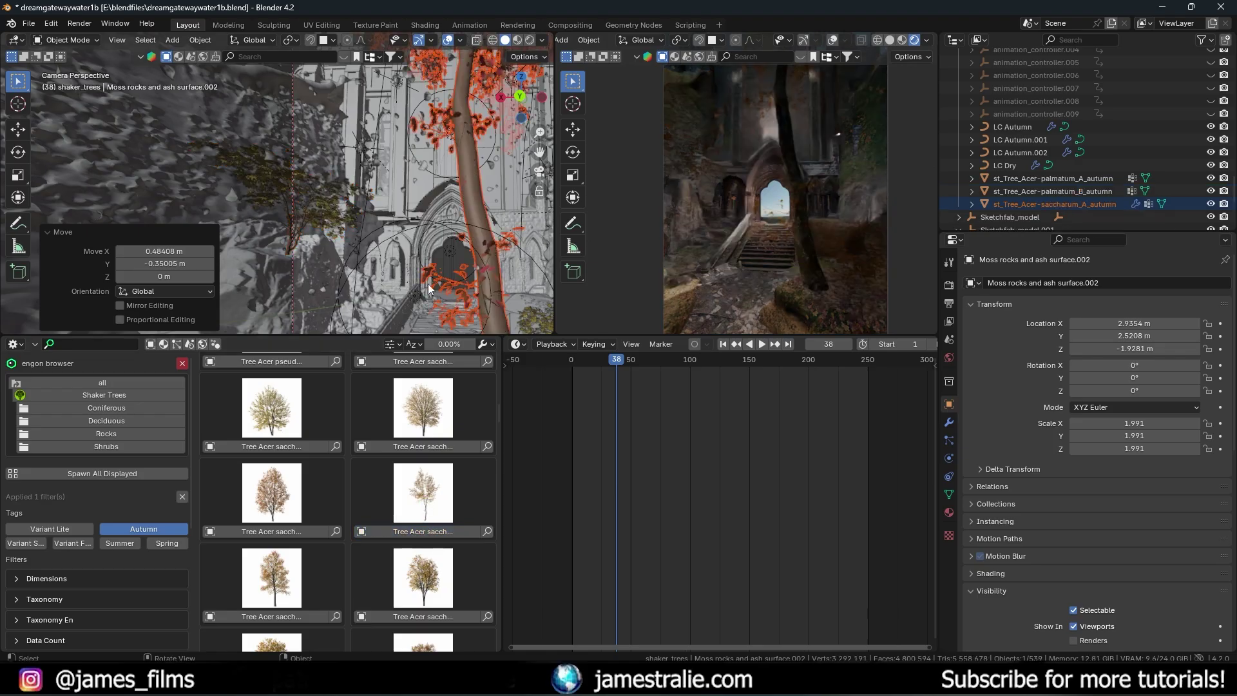
pyautogui.press('g')
pyautogui.hotkey('shift', 'z')
pyautogui.click(398, 238)
# Step: Shrink the sugar maple to 0.479, raise it, and set its final ground position
pyautogui.press('s')
pyautogui.click(422, 266)
pyautogui.press('g')
pyautogui.press('z')
pyautogui.click(424, 216)
pyautogui.press('g')
pyautogui.hotkey('shift', 'z')
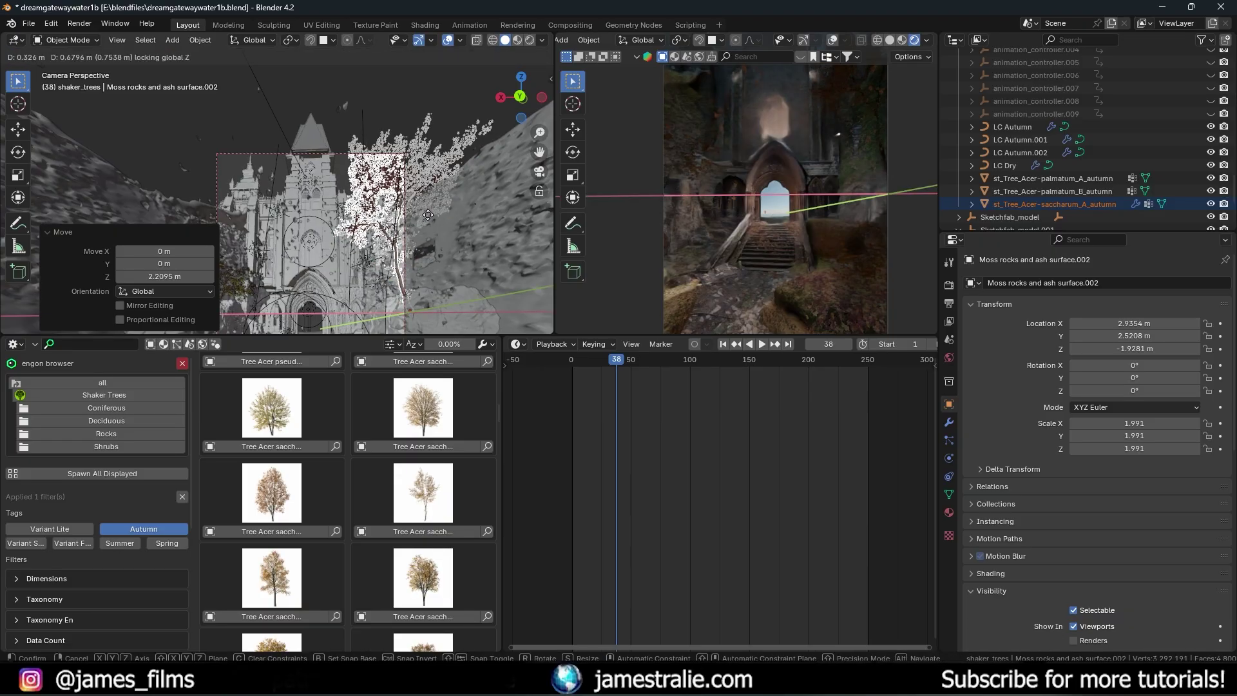
pyautogui.click(428, 216)
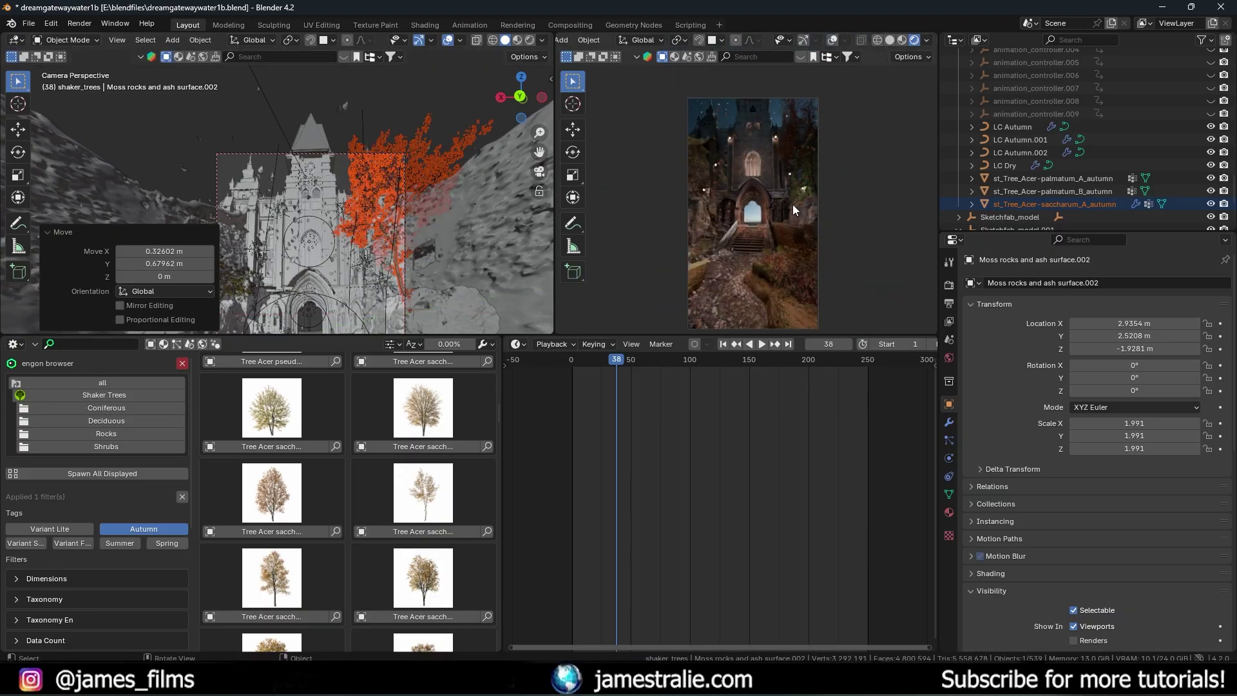
# Step: Drop a second autumn sugar maple into the scene and move it near the gateway
pyautogui.scroll(2, 786, 201)
pyautogui.scroll(-3, 308, 478)
pyautogui.moveTo(422, 495); pyautogui.dragTo(373, 231)
pyautogui.moveTo(371, 248); pyautogui.dragTo(339, 266, button='middle')
pyautogui.scroll(-3, 339, 261)
pyautogui.press('g')
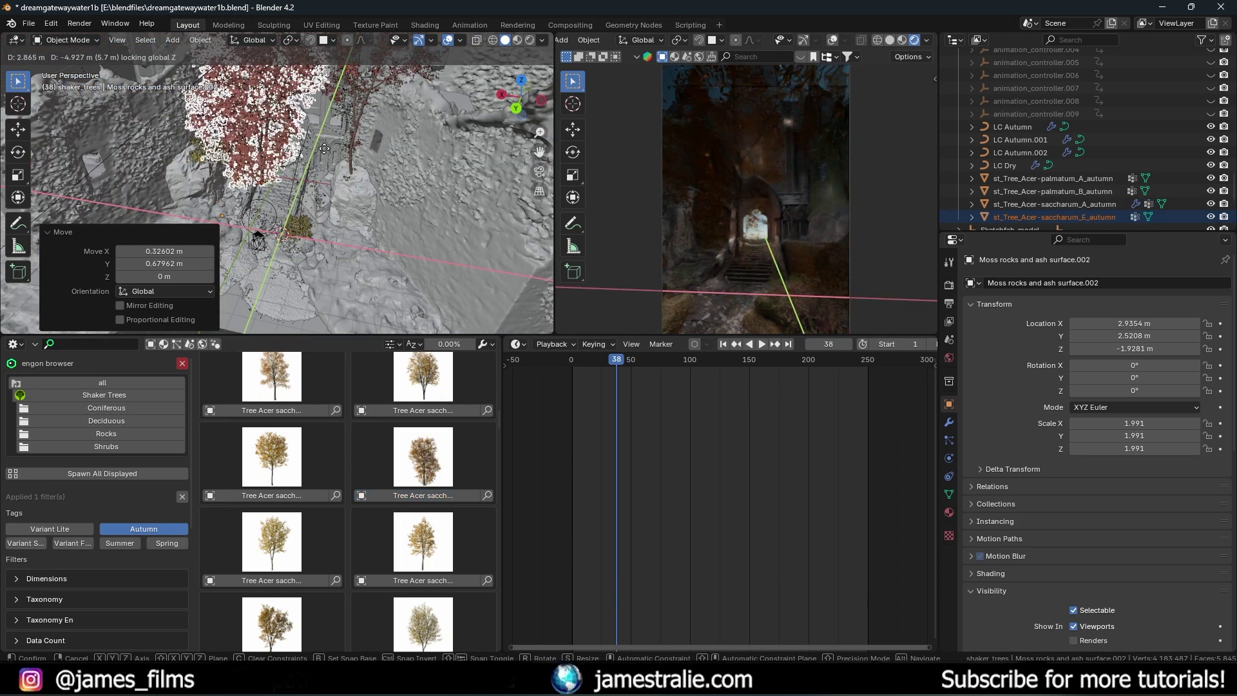
pyautogui.click(367, 94)
# Step: Shrink the second sugar maple to 0.557 and fine-tune its height and ground position
pyautogui.press('s')
pyautogui.click(311, 126)
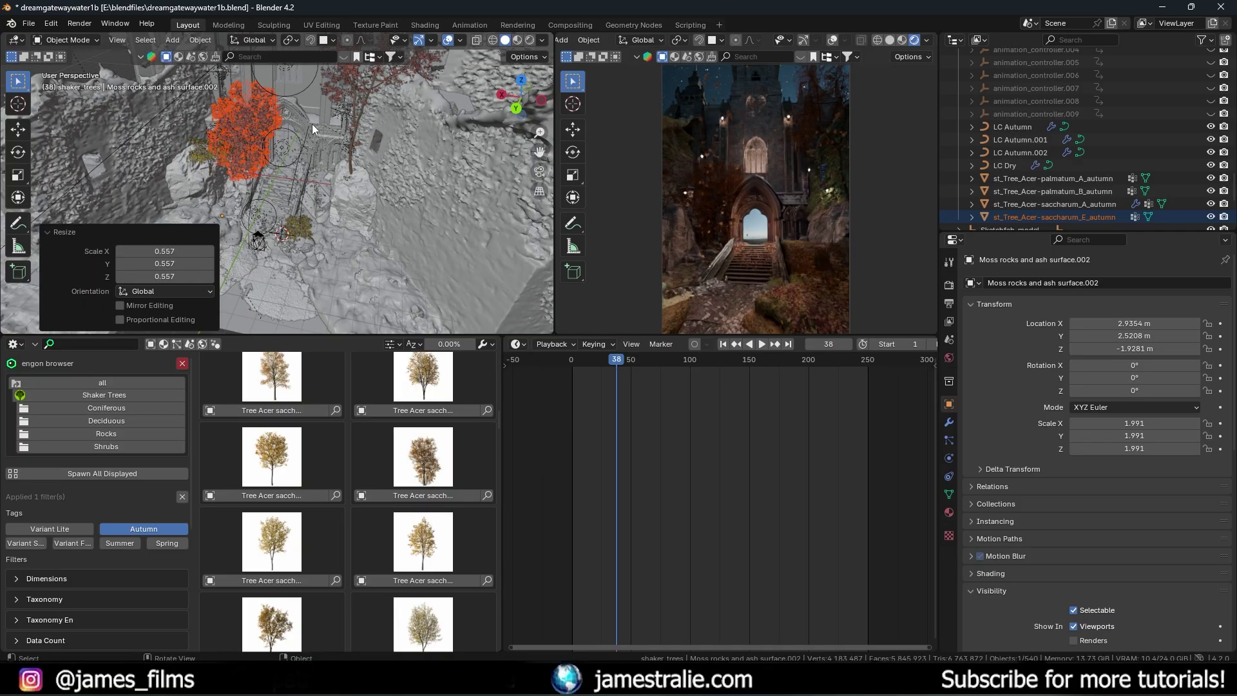
pyautogui.press('g')
pyautogui.hotkey('shift', 'z')
pyautogui.click(287, 126)
pyautogui.press('g')
pyautogui.press('z')
pyautogui.click(281, 108)
pyautogui.press('g')
pyautogui.hotkey('shift', 'z')
pyautogui.click(275, 147)
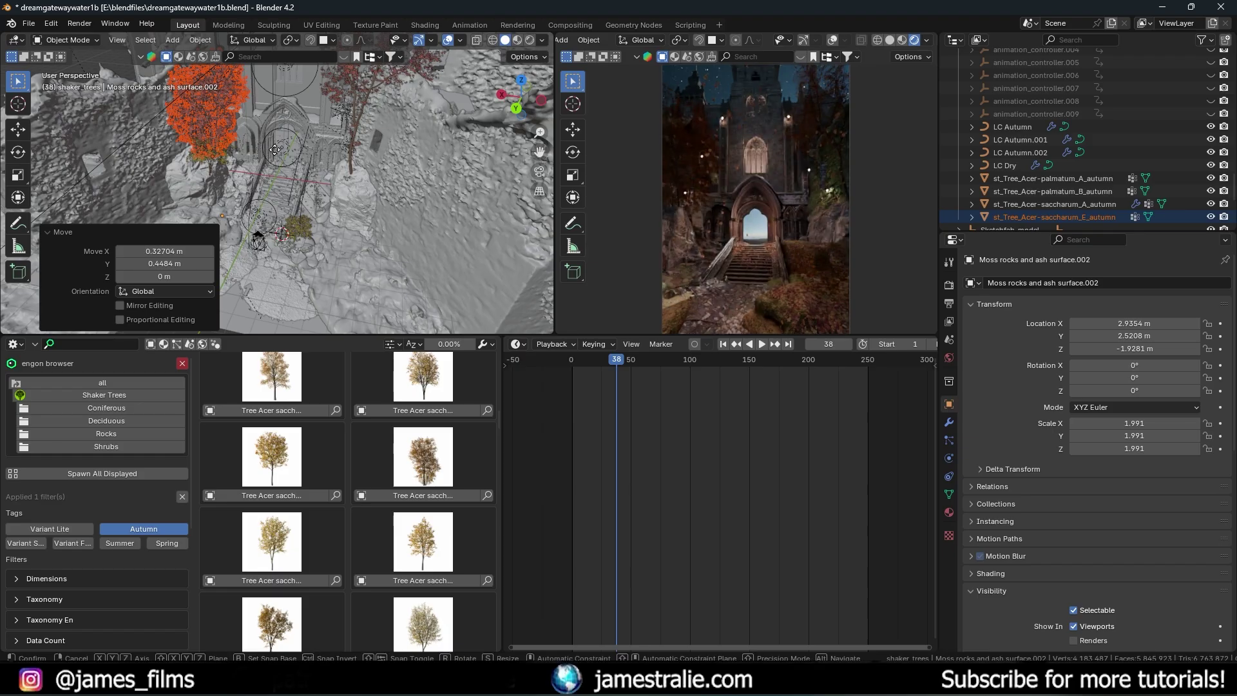
pyautogui.press('g')
pyautogui.hotkey('shift', 'z')
pyautogui.click(274, 149)
pyautogui.scroll(-3, 316, 501)
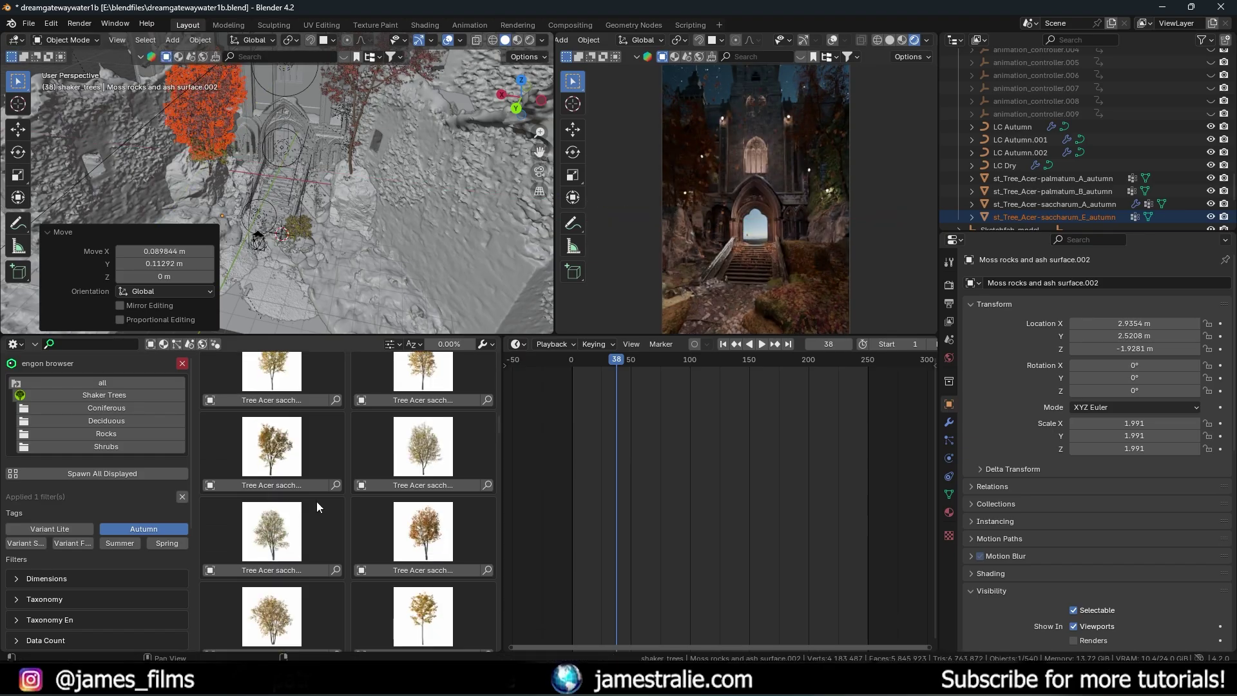
# Step: Drag a second Tree Acer saccharum into the scene, scale it to 1.651, and set it beside the stairs
pyautogui.scroll(-3, 327, 478)
pyautogui.click(445, 449)
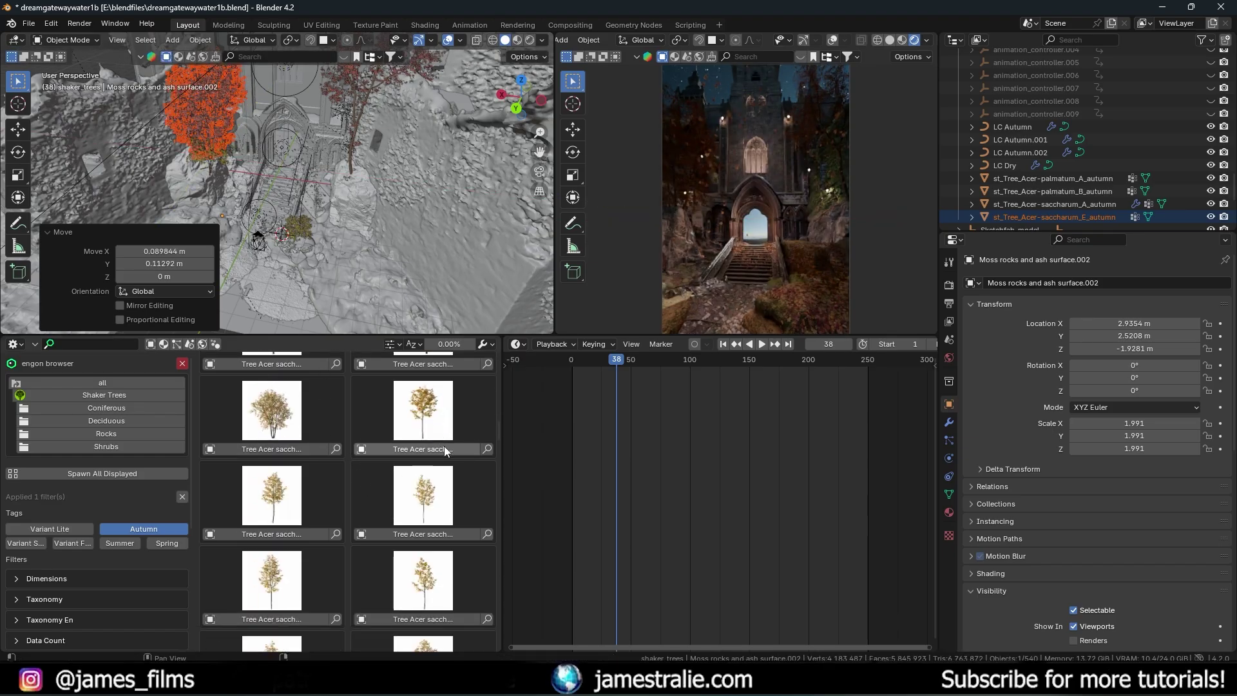
pyautogui.moveTo(445, 451); pyautogui.dragTo(277, 216)
pyautogui.moveTo(307, 237); pyautogui.dragTo(322, 225, button='middle')
pyautogui.press('s')
pyautogui.click(392, 165)
pyautogui.press('g')
pyautogui.hotkey('shift', 'z')
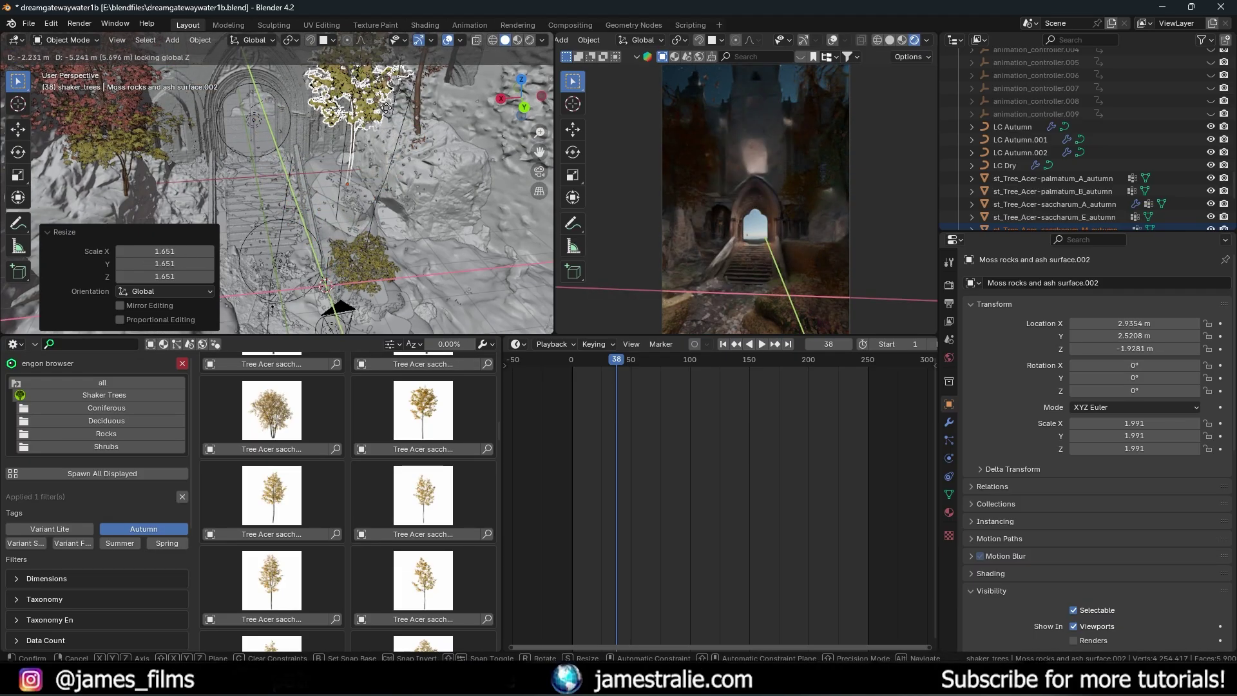
pyautogui.click(470, 193)
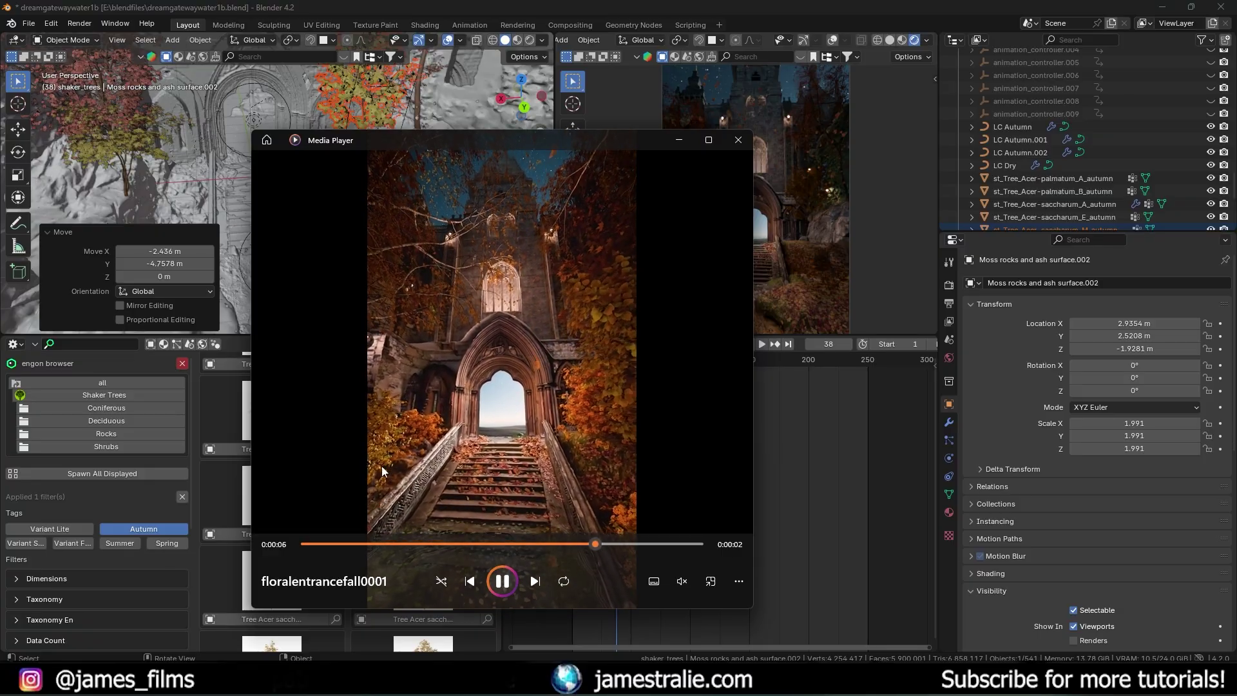
# Step: Nudge the Media Player window slightly right while the floralentrancefall0001 clip plays
pyautogui.moveTo(603, 137); pyautogui.dragTo(631, 139)
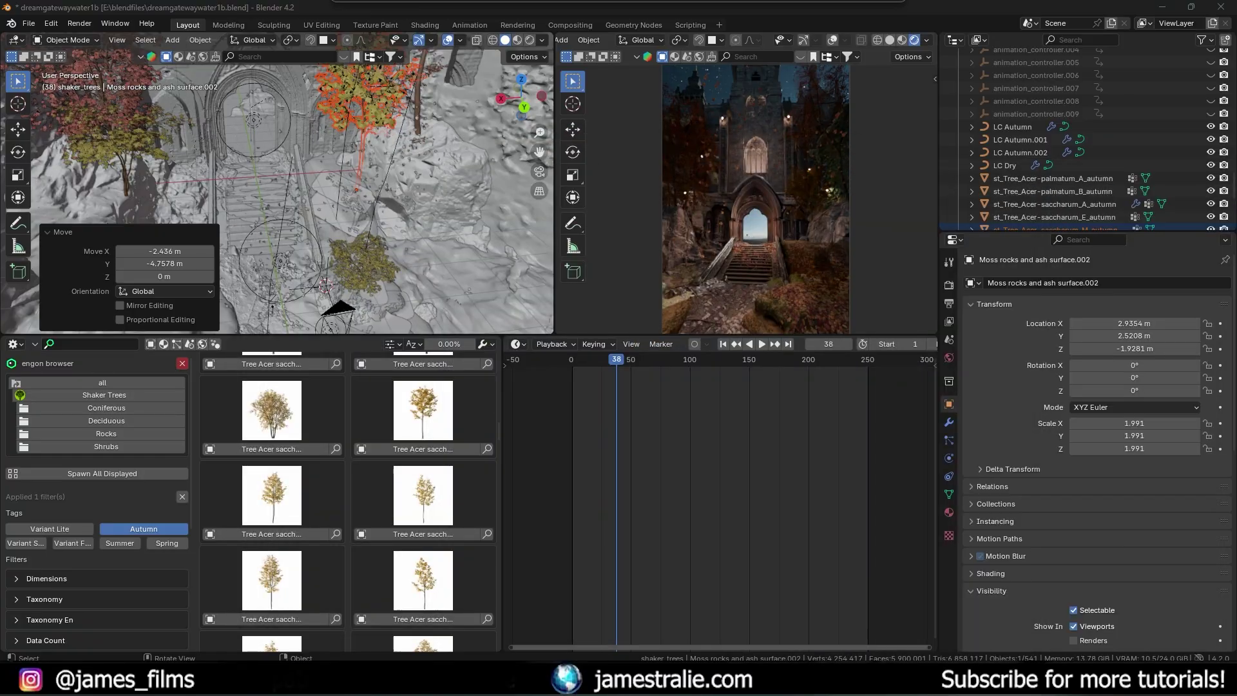
# Step: Back in Blender, orbit toward the gateway and select the top-level Collection in the Outliner
pyautogui.click(482, 249)
pyautogui.moveTo(456, 238); pyautogui.dragTo(371, 219, button='middle')
pyautogui.scroll(10, 995, 144)
pyautogui.scroll(10, 993, 143)
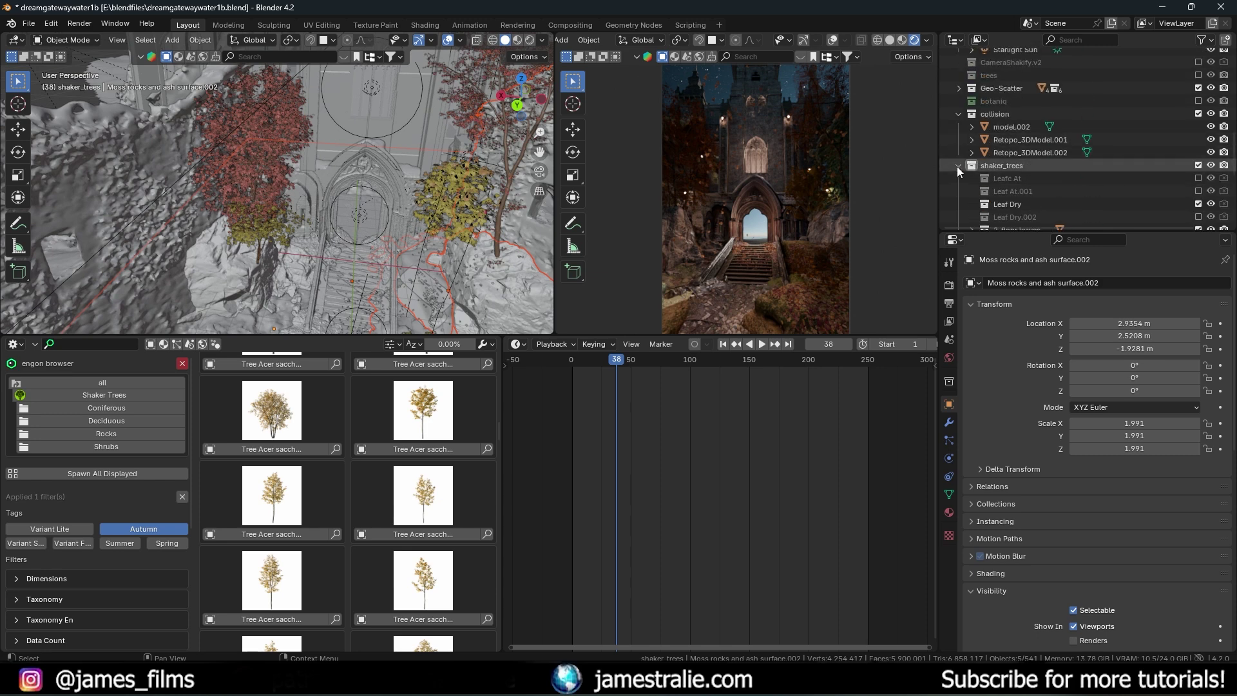
pyautogui.click(1011, 69)
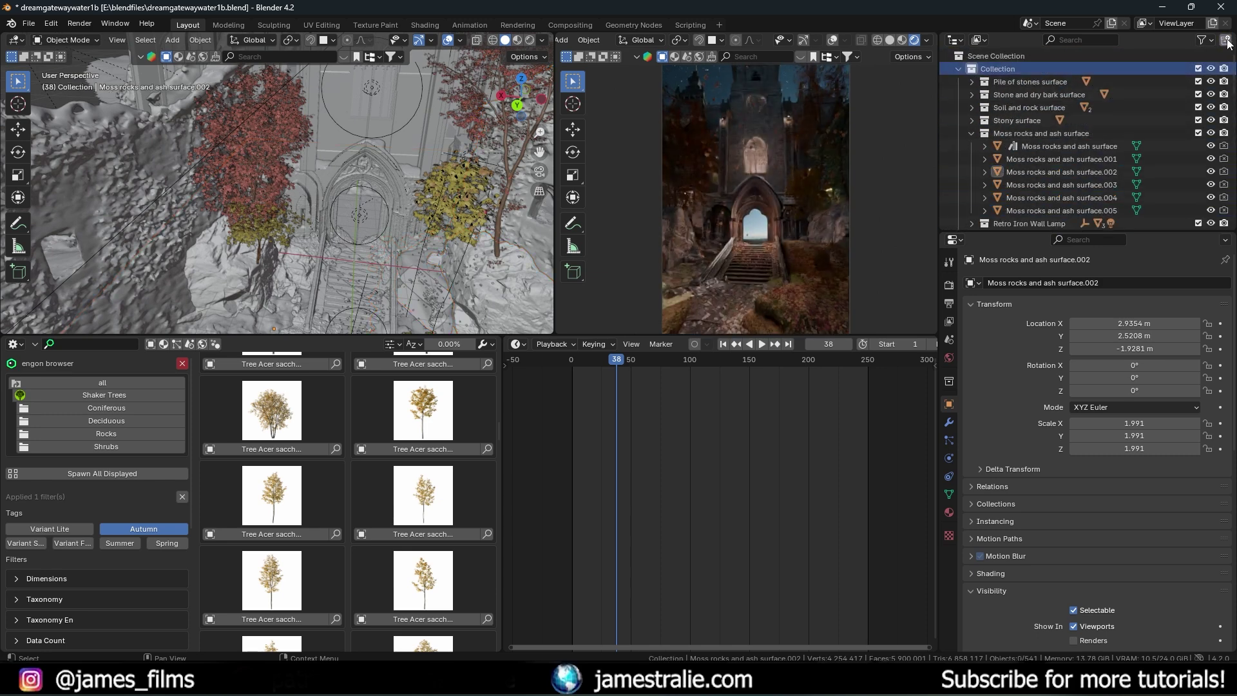
pyautogui.scroll(-12, 1045, 156)
pyautogui.scroll(6, 1010, 200)
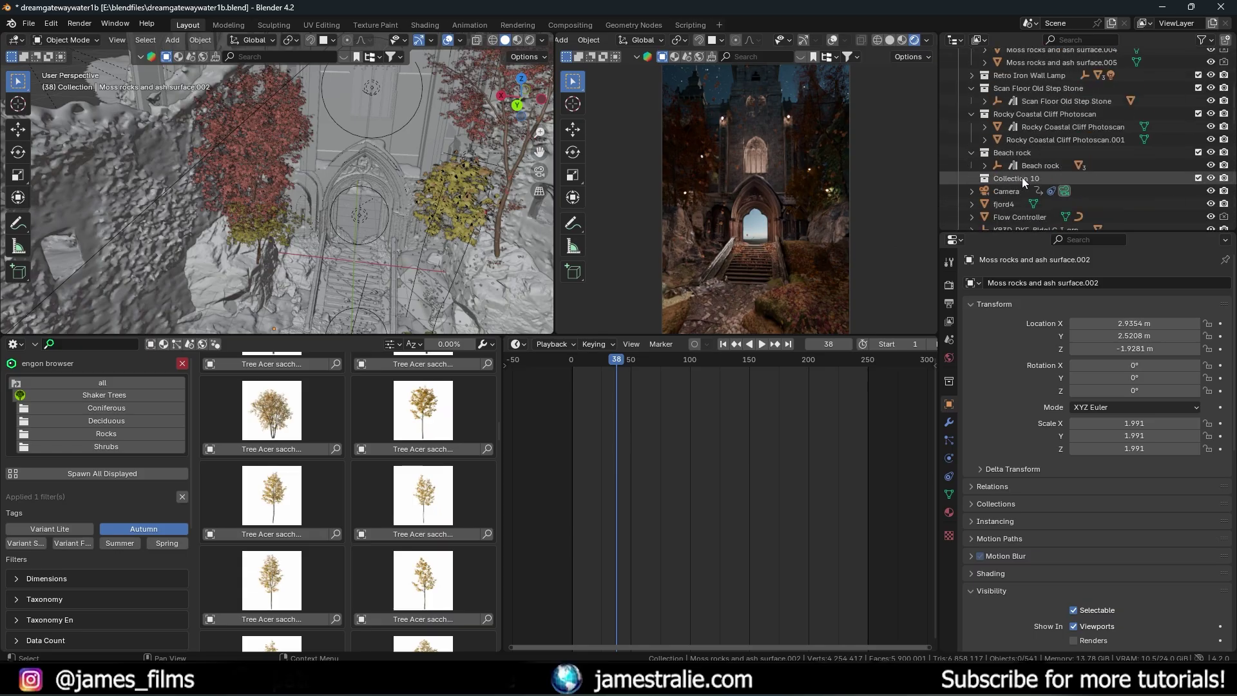
# Step: Rename Collection 10 to 'LIGHTING' and set its Color Tag to yellow
pyautogui.doubleClick(1022, 177)
pyautogui.scroll(-3, 1023, 176)
pyautogui.write('KU')
pyautogui.press('BackSpace')
pyautogui.press('BackSpace')
pyautogui.write('LIGHTING')
pyautogui.press('Return')
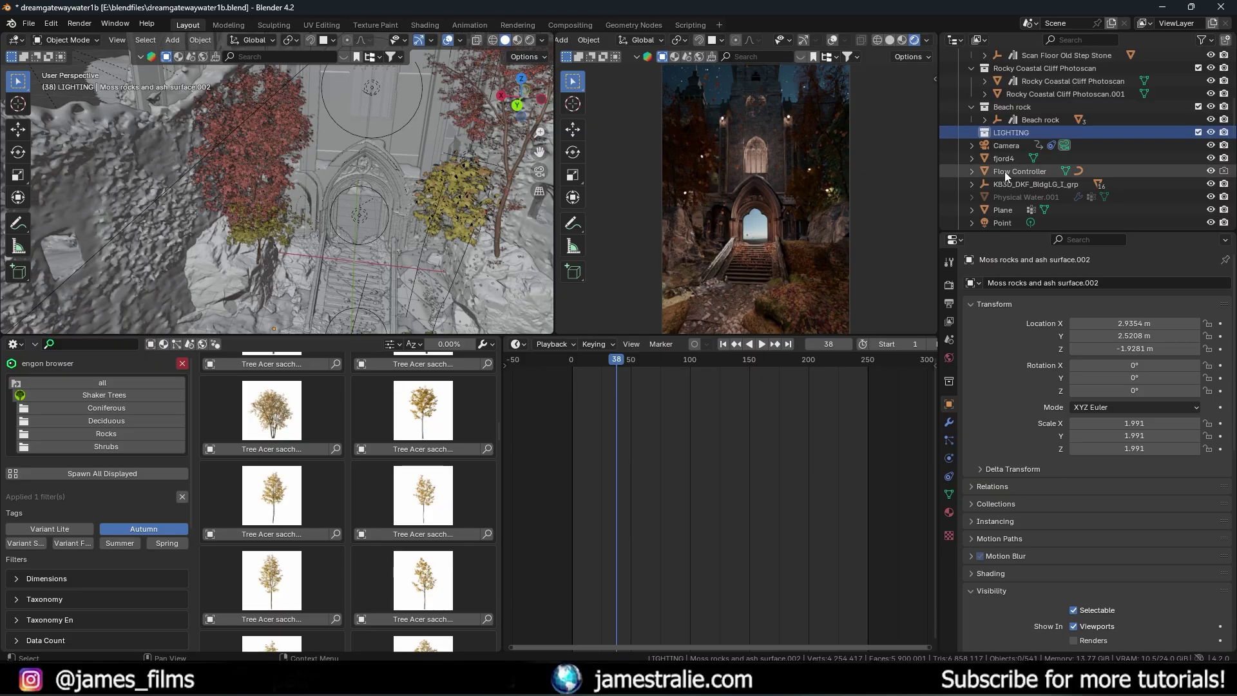
pyautogui.rightClick(963, 154)
pyautogui.click(885, 325)
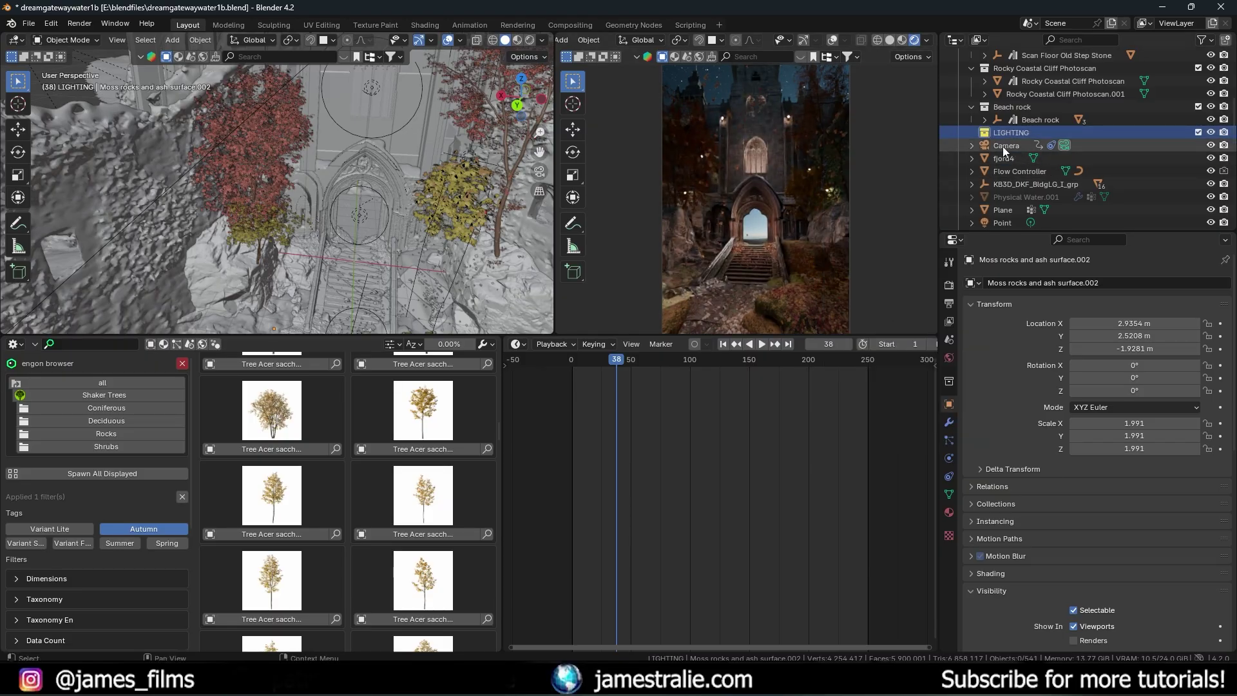
pyautogui.hotkey('shift', 'a')
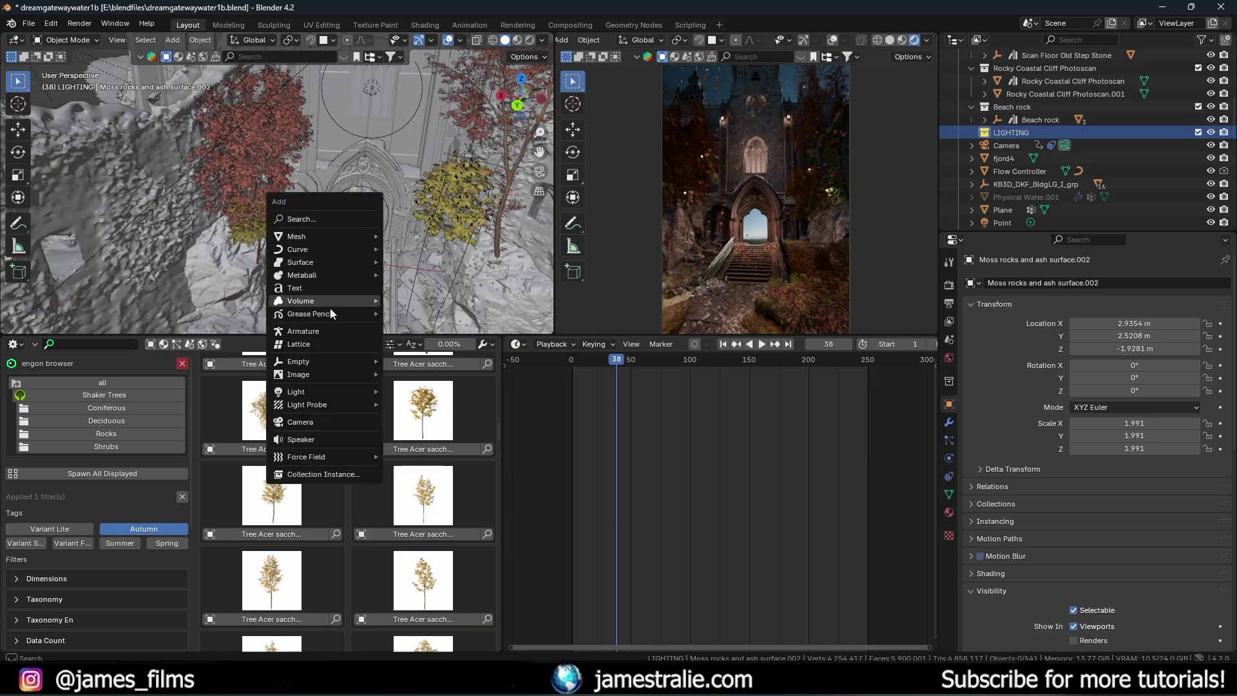
# Step: Add a point light and move it toward the castle gateway
pyautogui.moveTo(327, 388)
pyautogui.click(437, 392)
pyautogui.keyDown('shift'); pyautogui.moveTo(403, 251); pyautogui.dragTo(337, 250, button='middle'); pyautogui.keyUp('shift')
pyautogui.press('g')
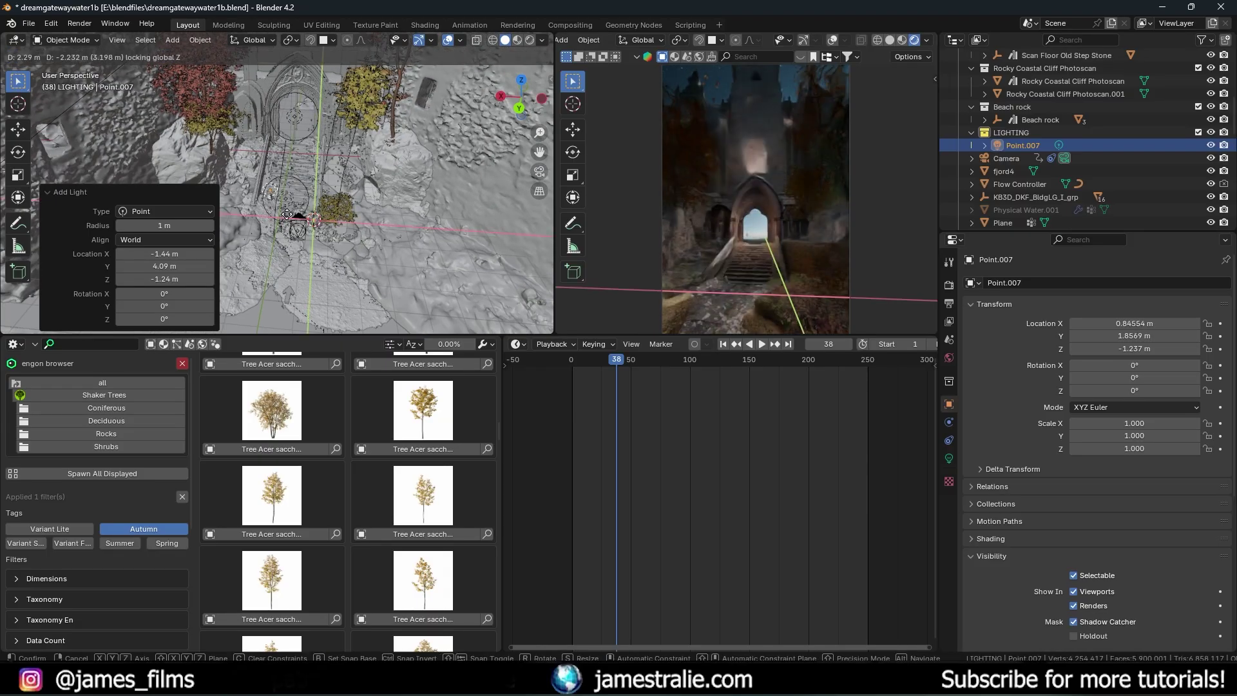
pyautogui.click(280, 169)
# Step: Raise and reposition the point light so it sits beside the arch
pyautogui.keyDown('shift'); pyautogui.moveTo(279, 169); pyautogui.dragTo(368, 238, button='middle'); pyautogui.keyUp('shift')
pyautogui.press('g')
pyautogui.press('z')
pyautogui.click(349, 193)
pyautogui.press('g')
pyautogui.click(295, 205)
pyautogui.press('g')
pyautogui.press('z')
pyautogui.click(304, 146)
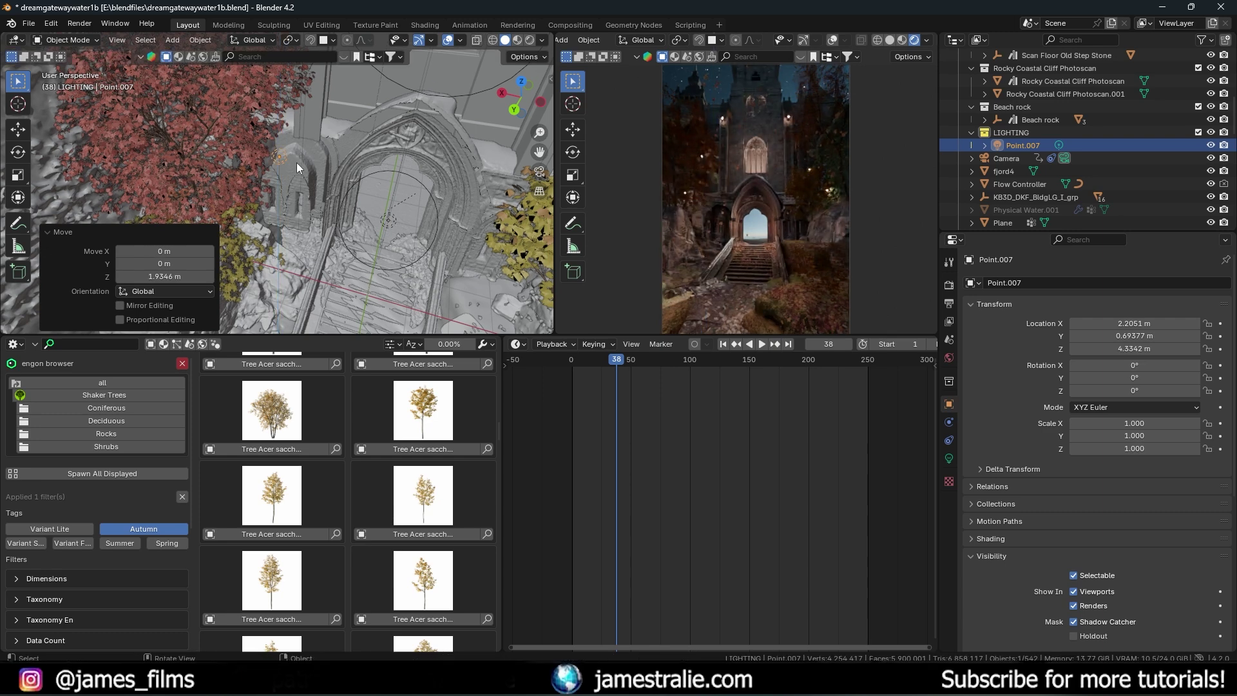
# Step: Set the point light's radius to 1 m and power to 1200 W
pyautogui.click(949, 457)
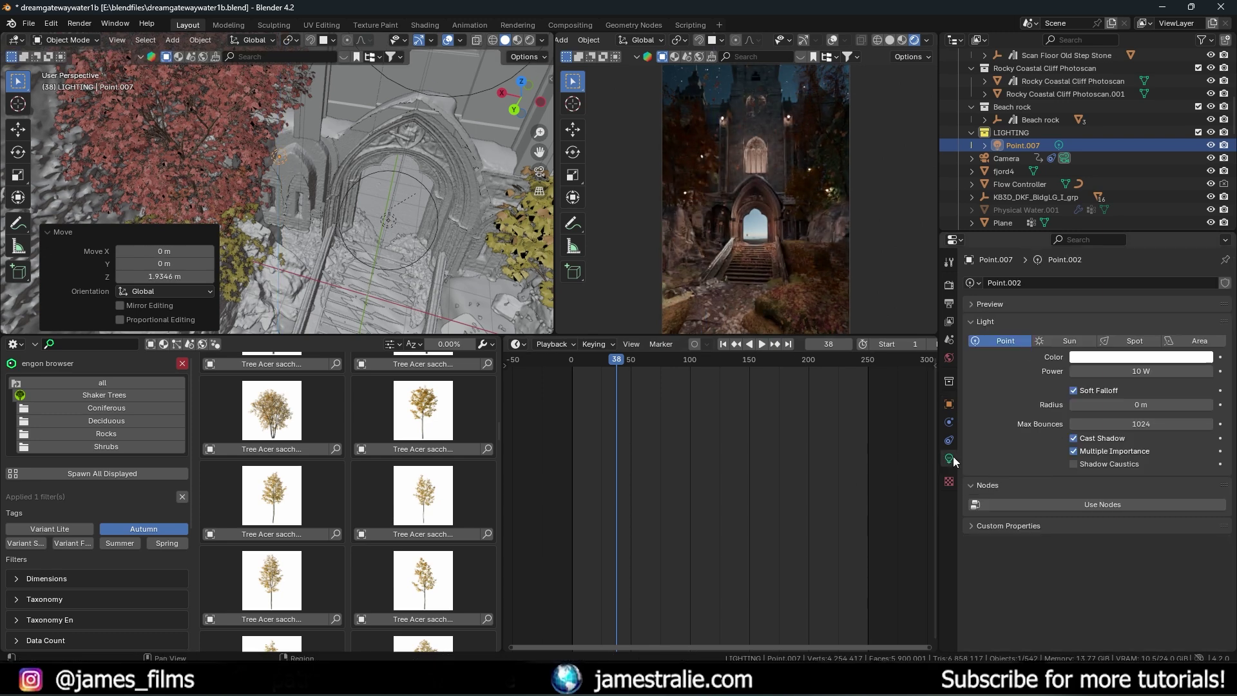
pyautogui.click(1136, 404)
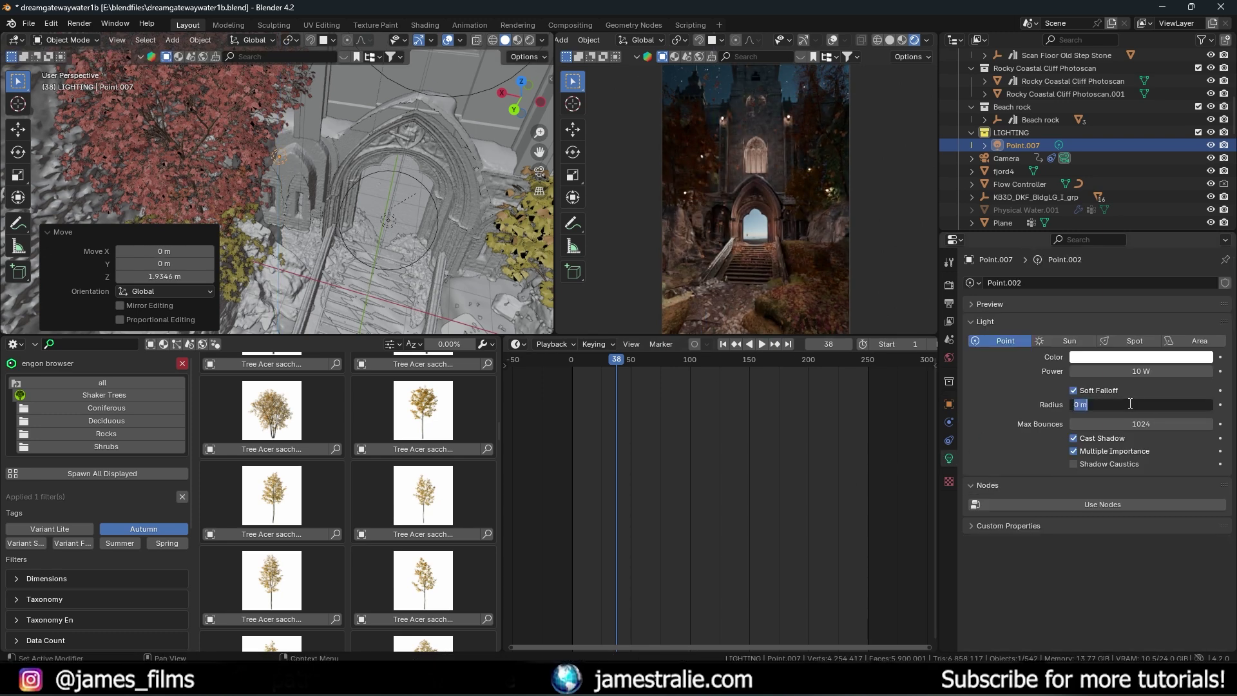
pyautogui.write('1')
pyautogui.press('Return')
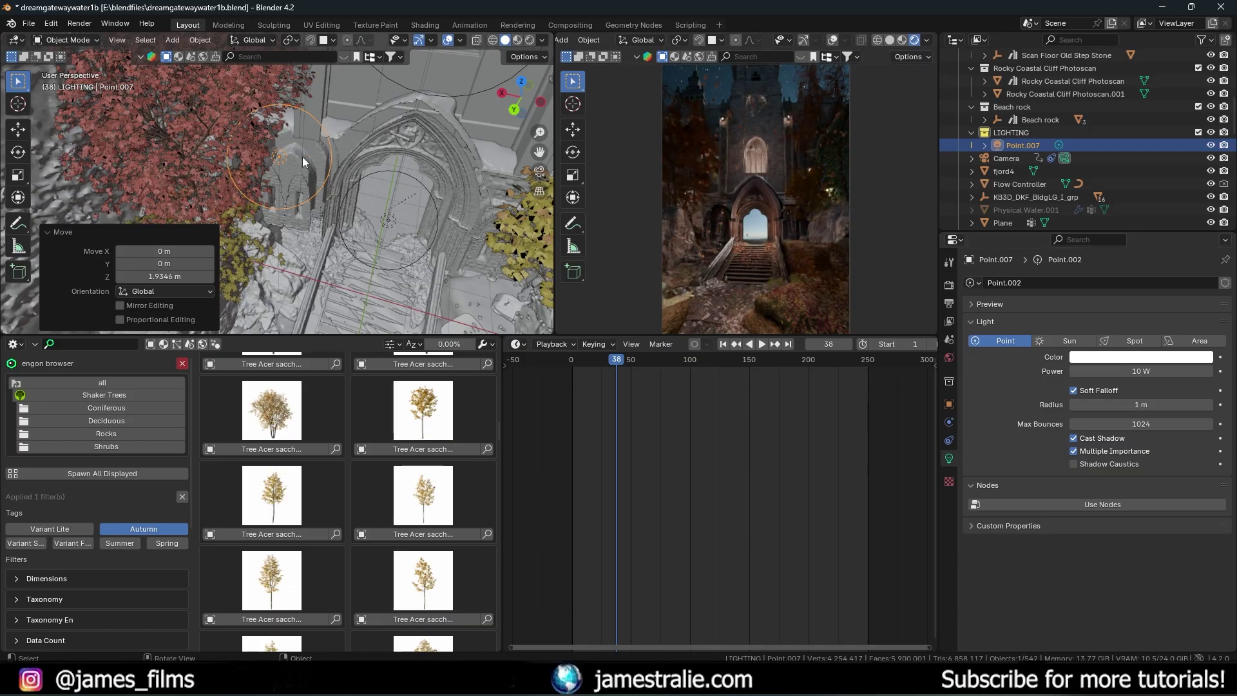
pyautogui.click(1139, 374)
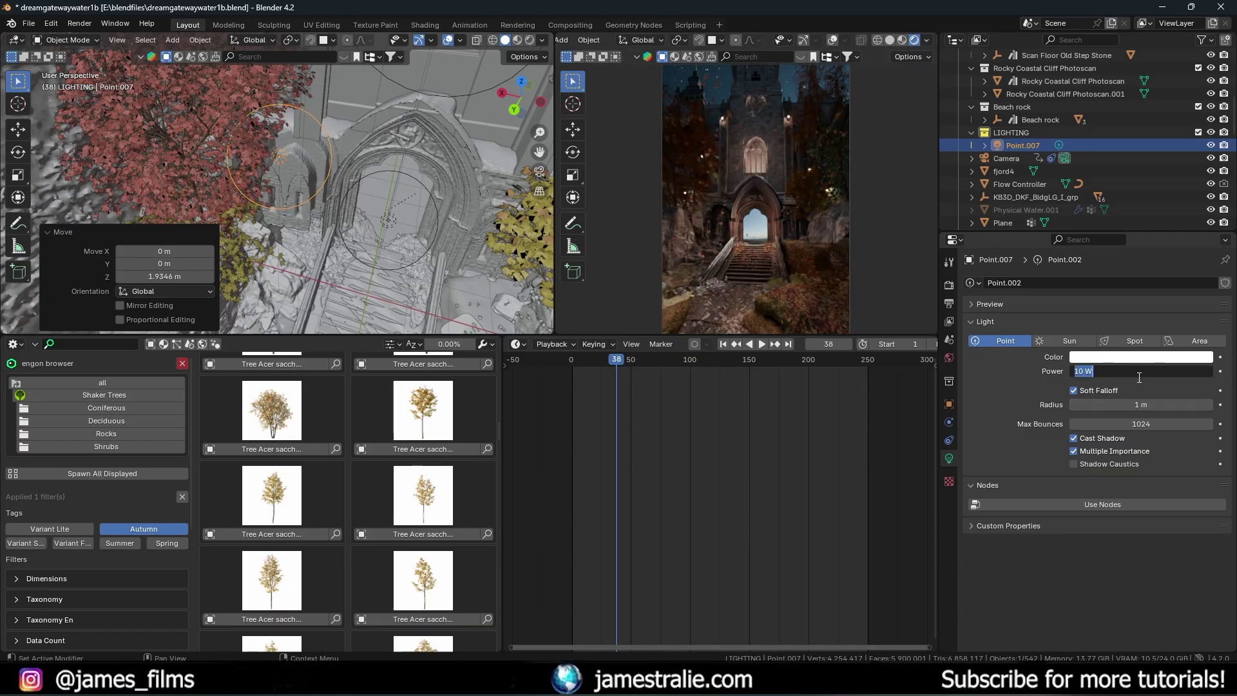
pyautogui.write('1200')
pyautogui.press('Return')
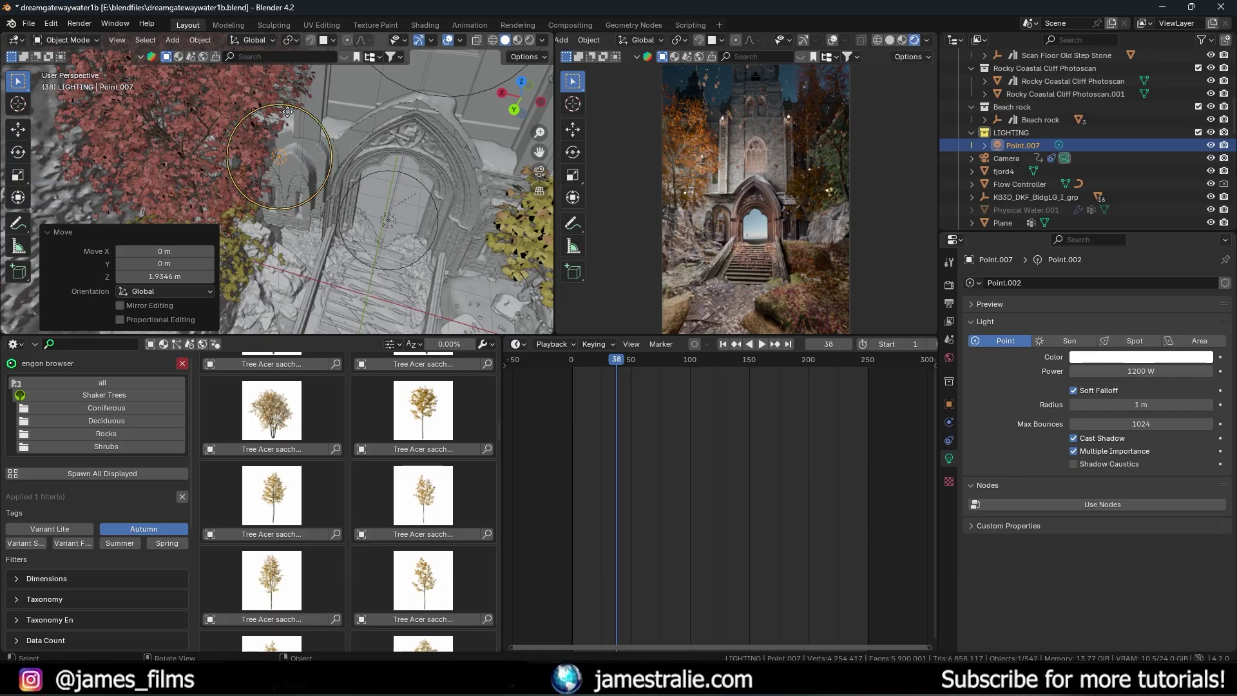
# Step: Warm the light colour to orange and compare the camera render with Point.007 hidden and shown
pyautogui.moveTo(324, 144); pyautogui.dragTo(299, 164, button='middle')
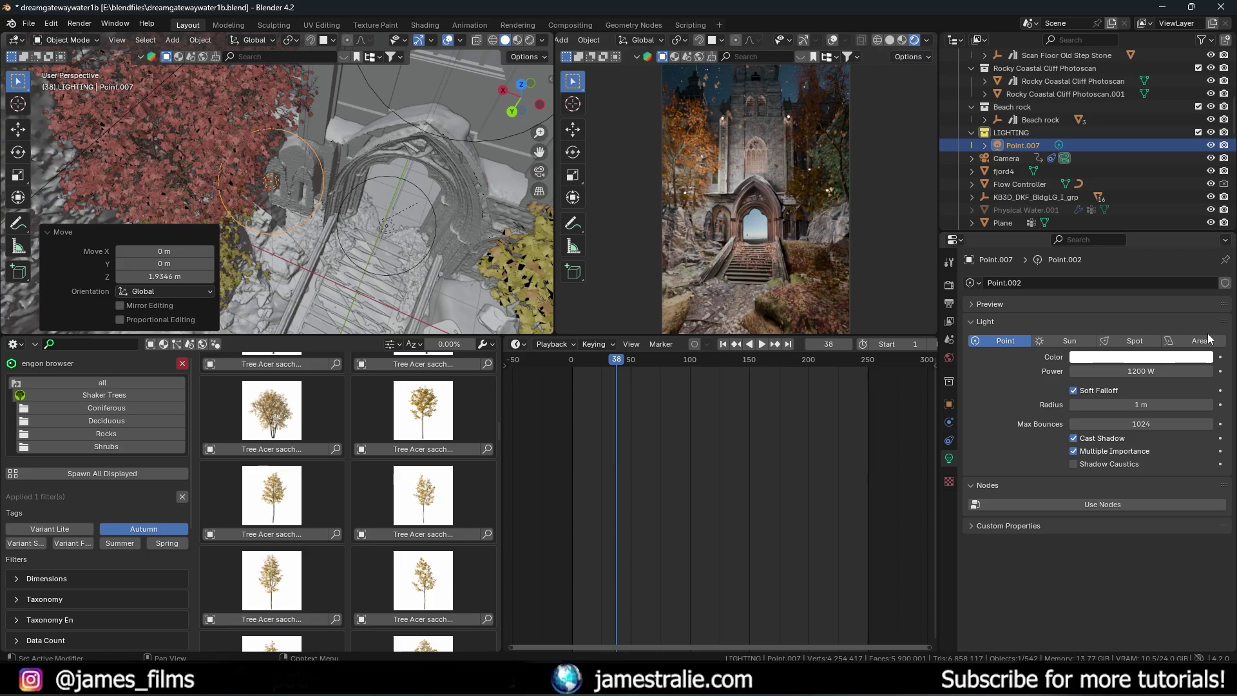
pyautogui.click(1146, 358)
pyautogui.moveTo(1135, 237); pyautogui.dragTo(1126, 255)
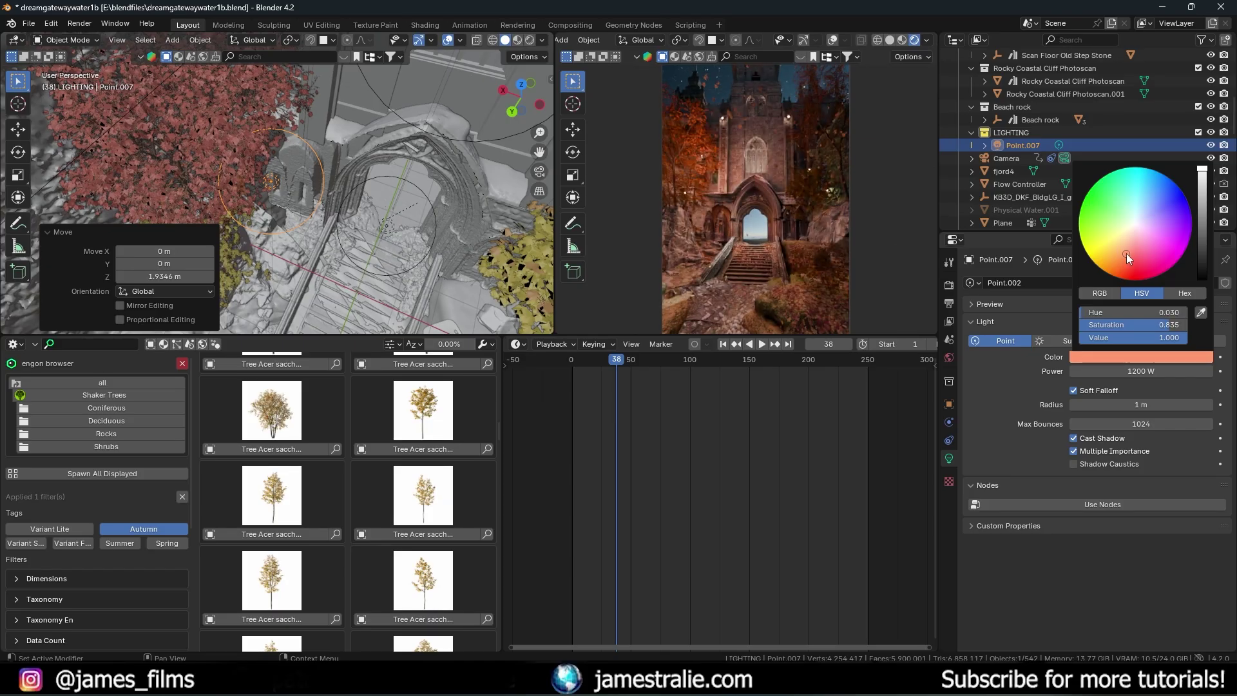
pyautogui.moveTo(724, 99); pyautogui.dragTo(762, 231, button='middle')
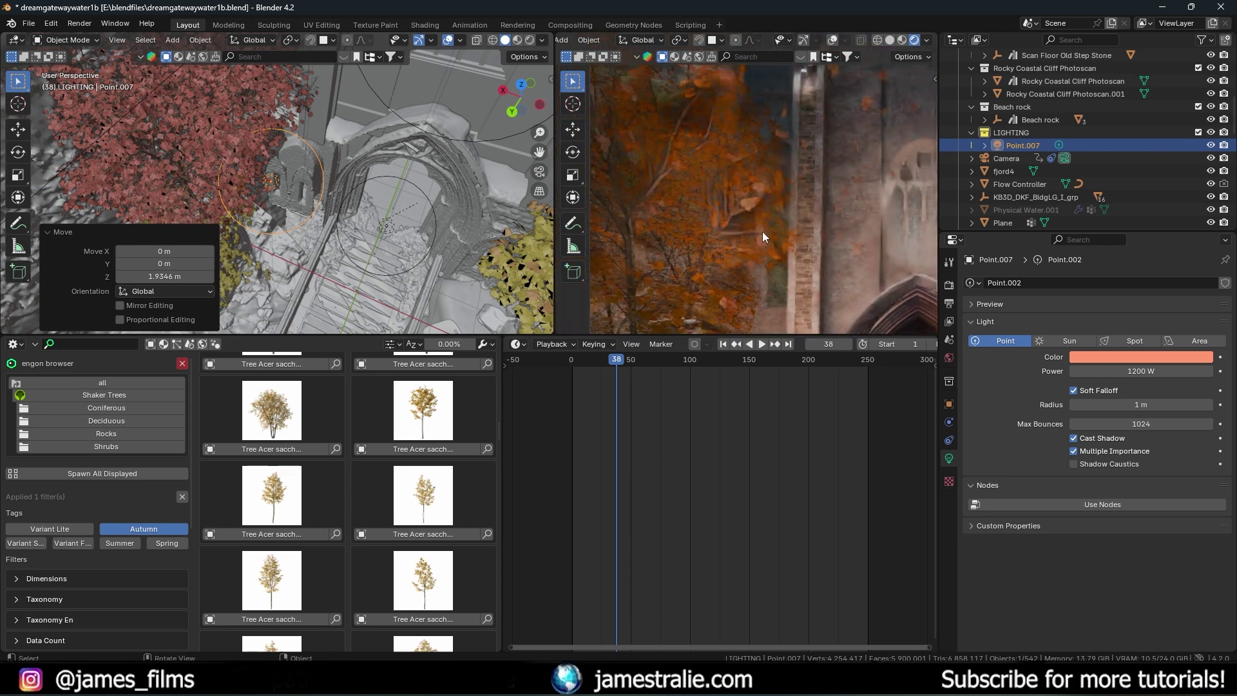
pyautogui.click(1211, 146)
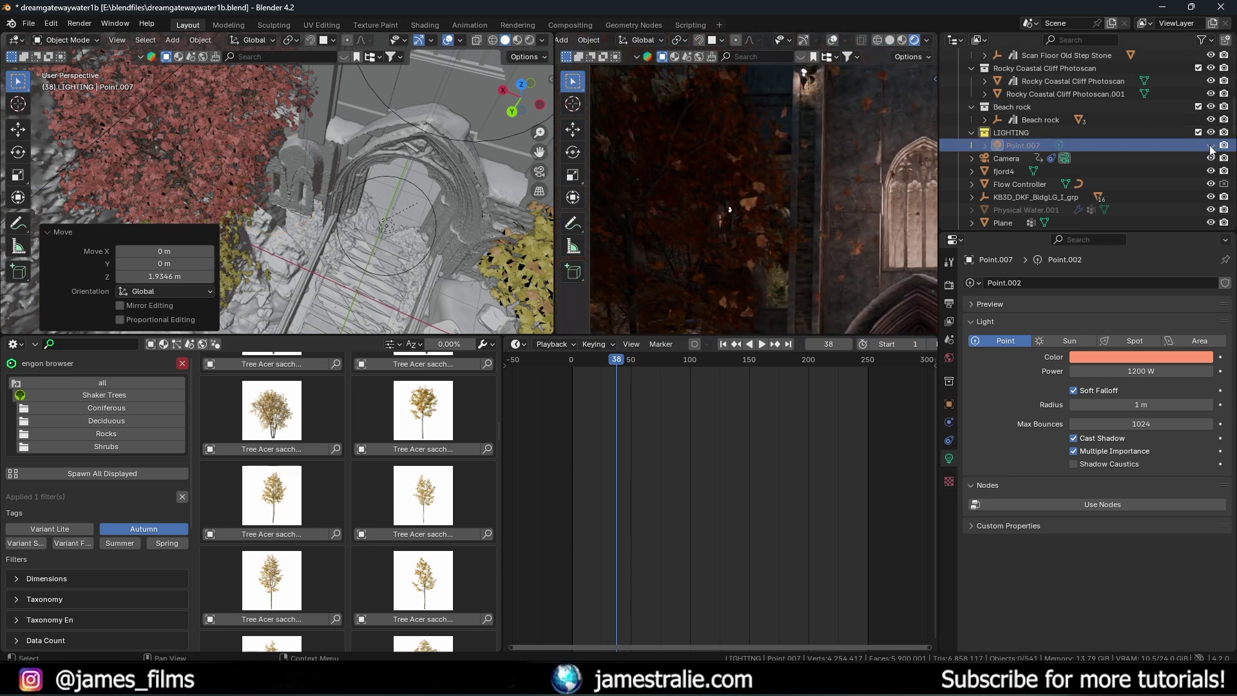
pyautogui.click(1210, 145)
pyautogui.press('KP_0')
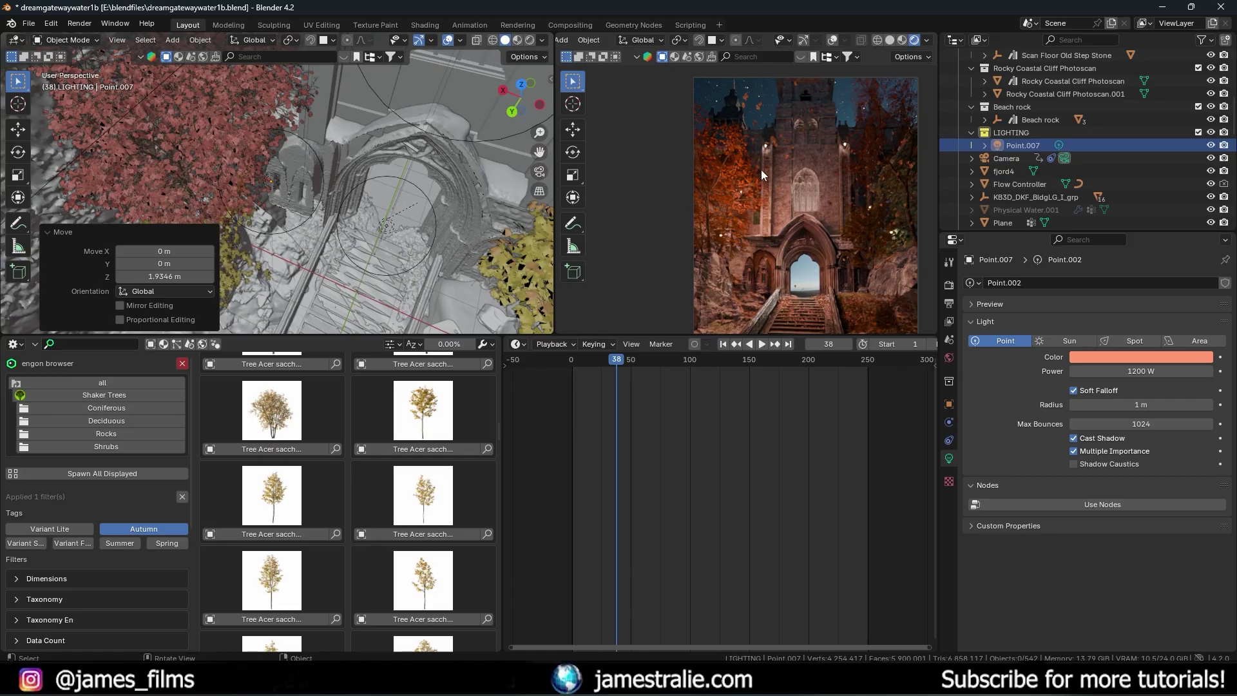
# Step: Reselect Point.007 and turn off its Soft Falloff
pyautogui.scroll(4, 765, 235)
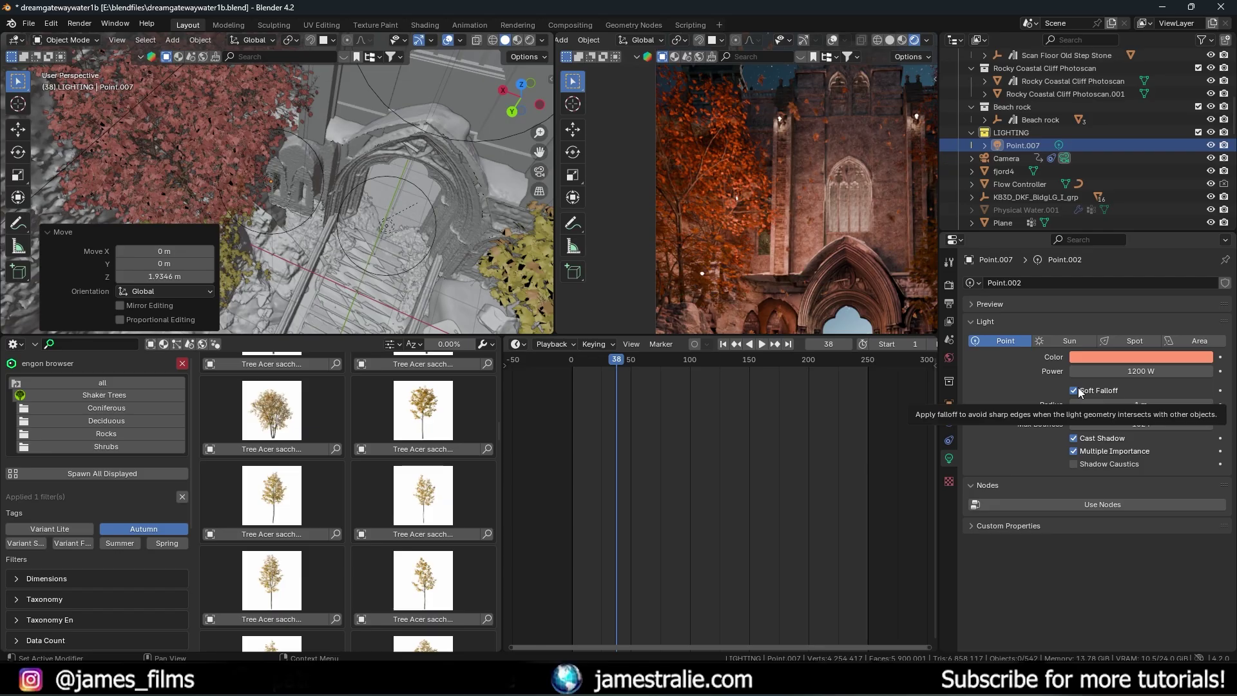
pyautogui.moveTo(296, 193); pyautogui.dragTo(315, 189, button='middle')
pyautogui.click(315, 189)
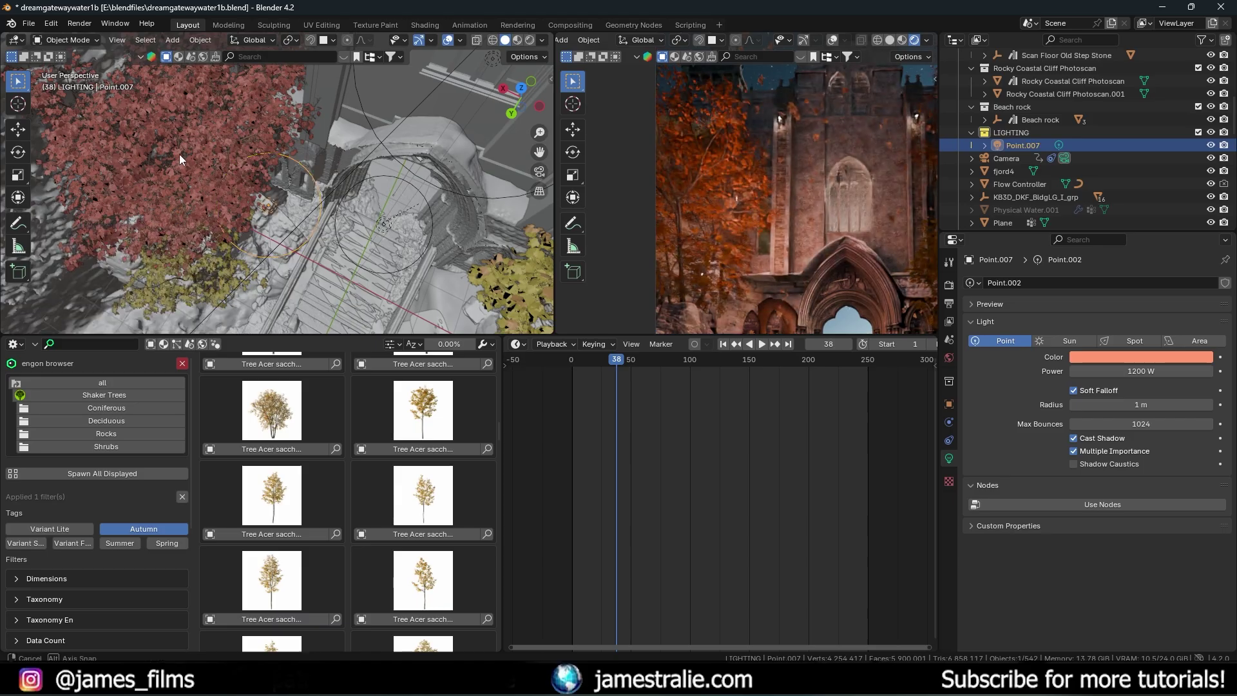
pyautogui.moveTo(179, 154); pyautogui.dragTo(179, 160, button='middle')
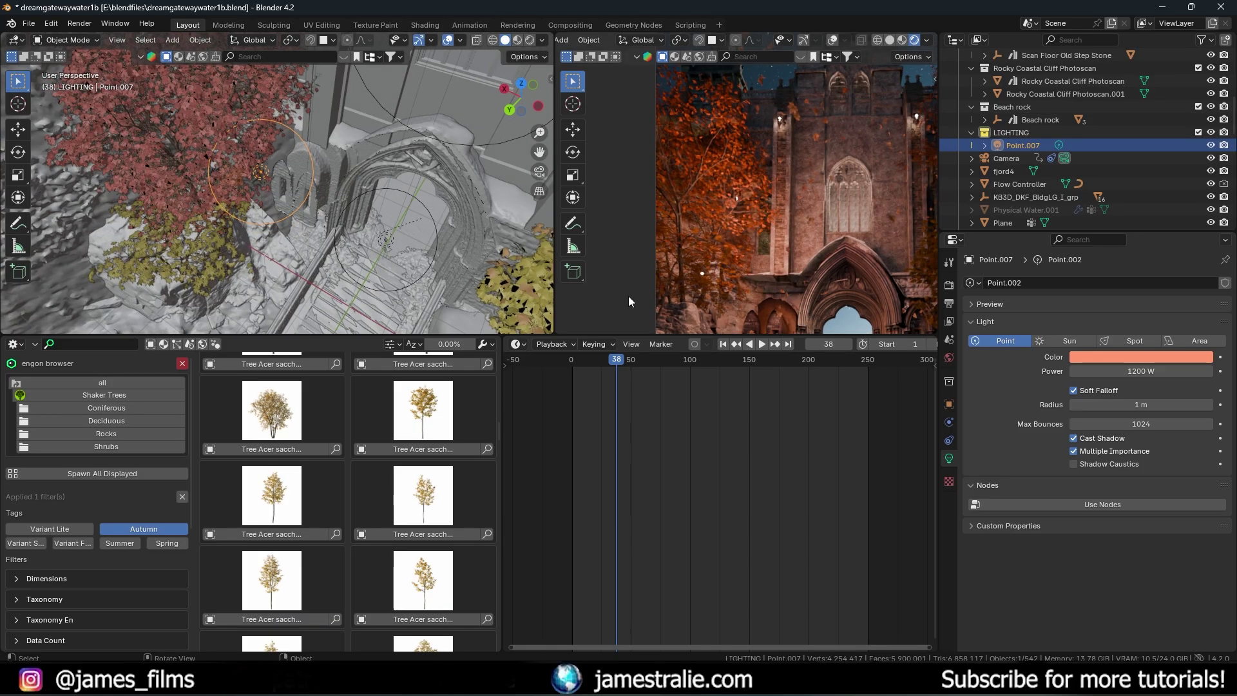
pyautogui.click(1073, 390)
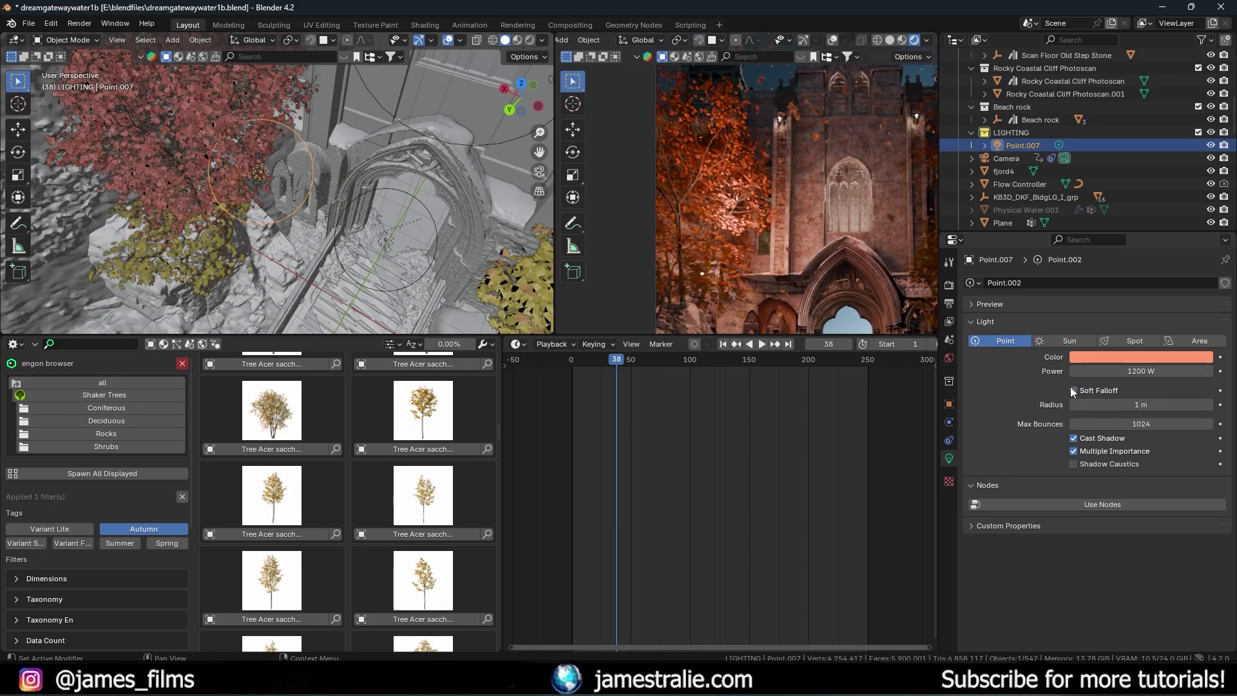
# Step: Re-enable Soft Falloff and set the light radius to 0.1 m
pyautogui.scroll(4, 724, 249)
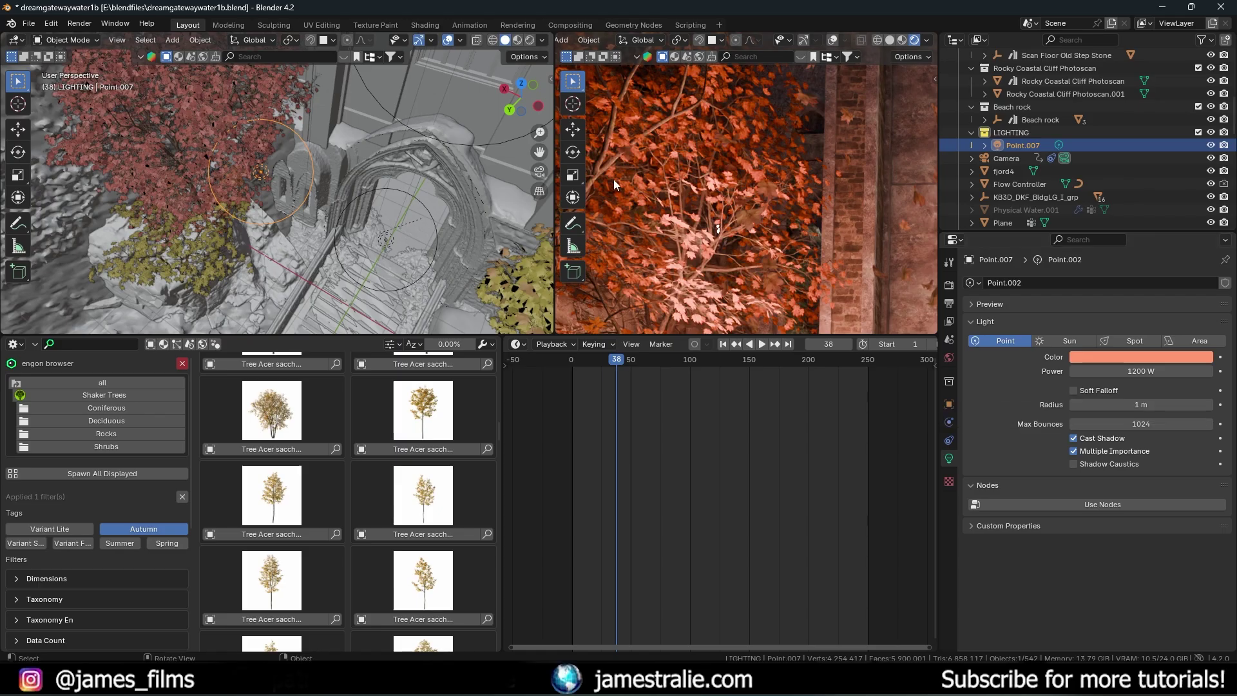
pyautogui.click(1074, 390)
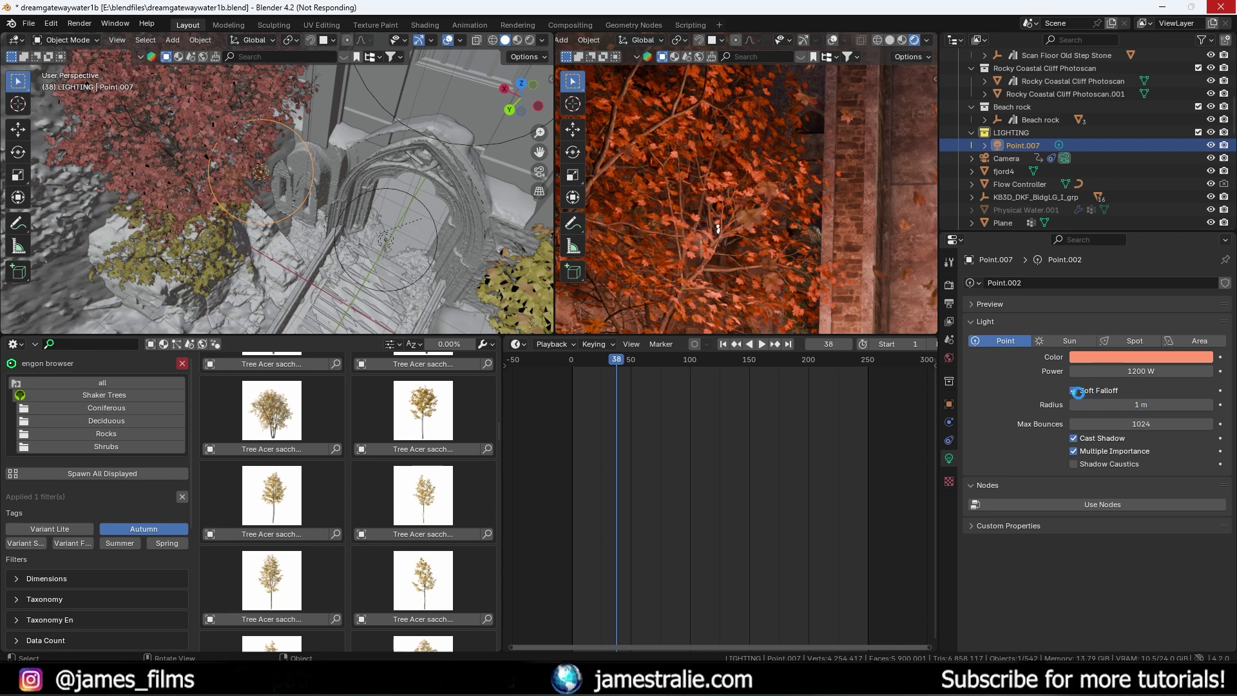
pyautogui.click(1133, 404)
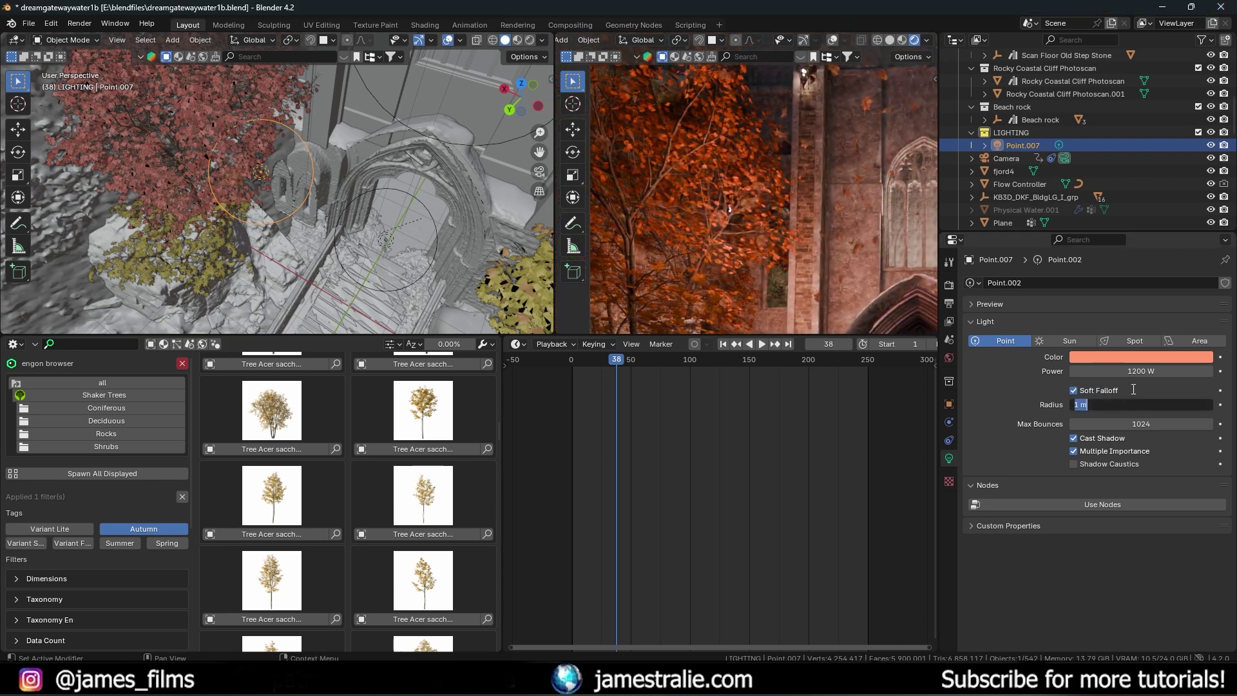
pyautogui.write('0.1')
pyautogui.press('Return')
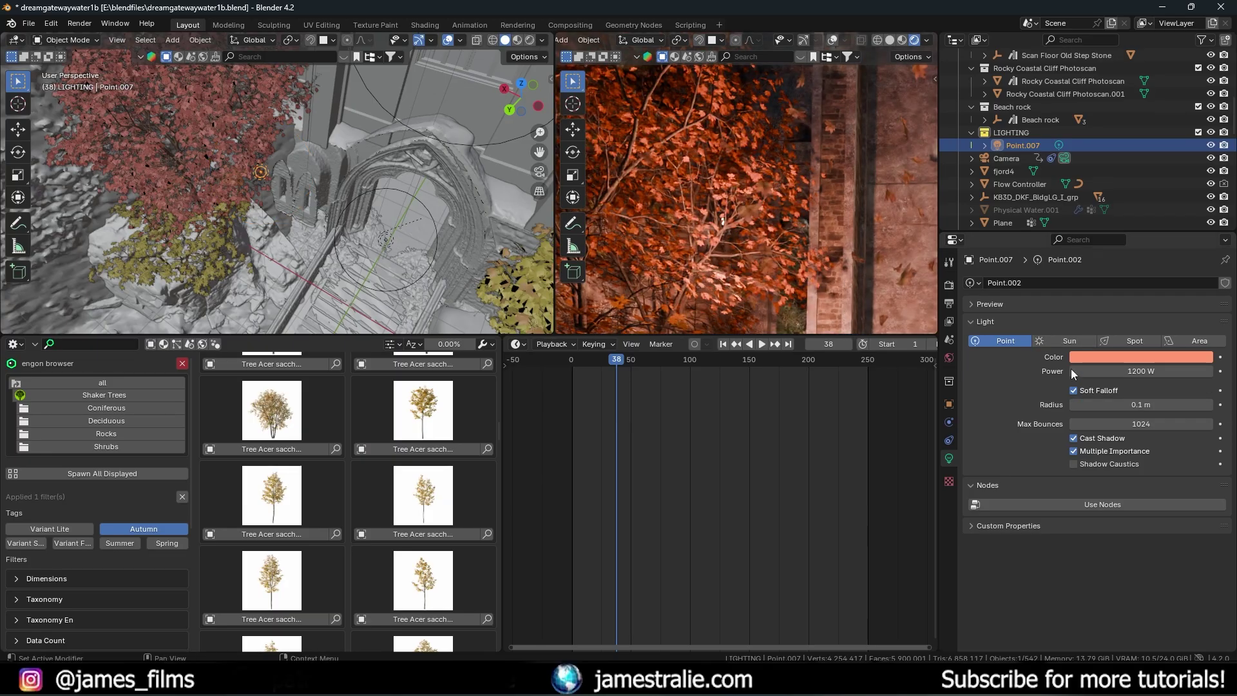
# Step: Try a 0.02 m radius, then settle on a 2 m radius and view the arch
pyautogui.moveTo(1140, 404); pyautogui.dragTo(1137, 402)
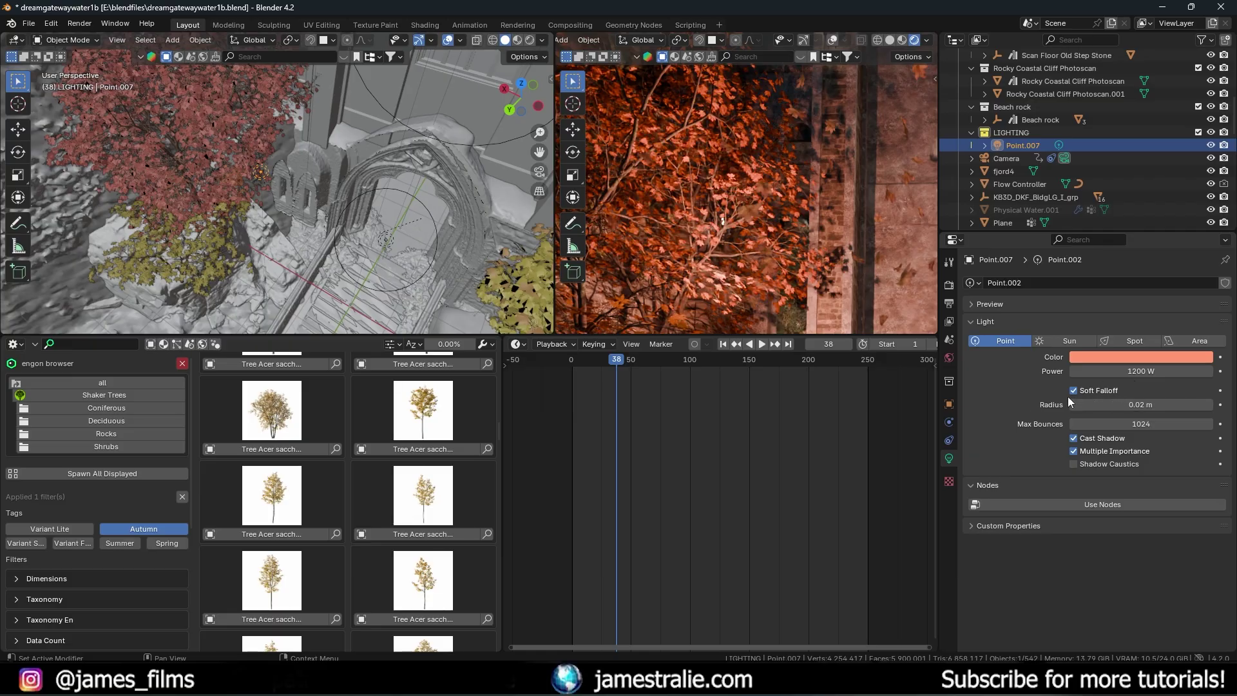
pyautogui.click(1126, 404)
pyautogui.write('2')
pyautogui.press('Return')
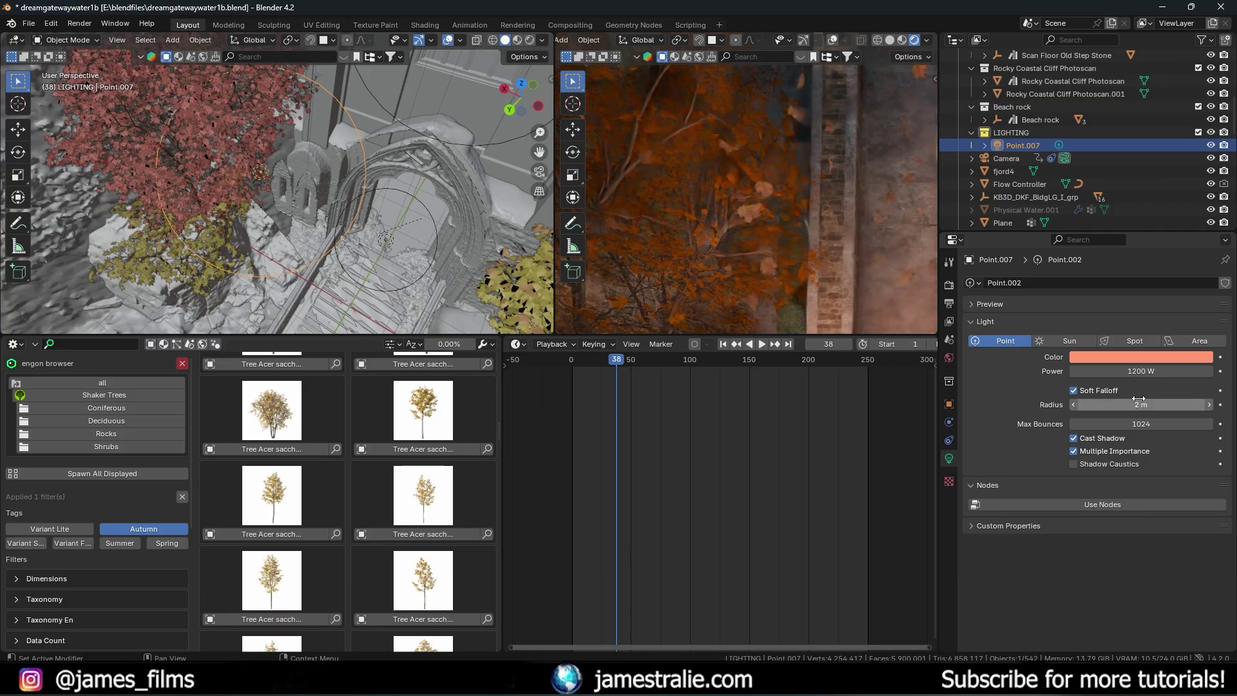
pyautogui.scroll(-2, 801, 210)
pyautogui.moveTo(226, 166); pyautogui.dragTo(303, 158, button='middle')
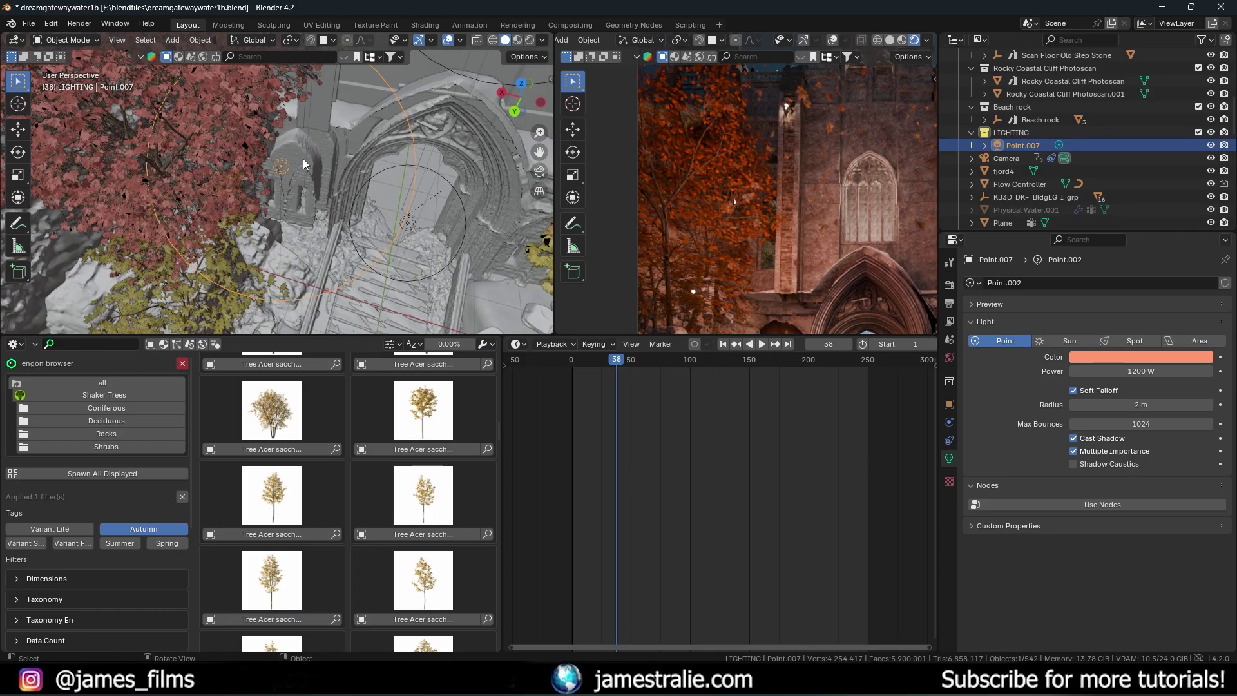
pyautogui.scroll(-4, 819, 211)
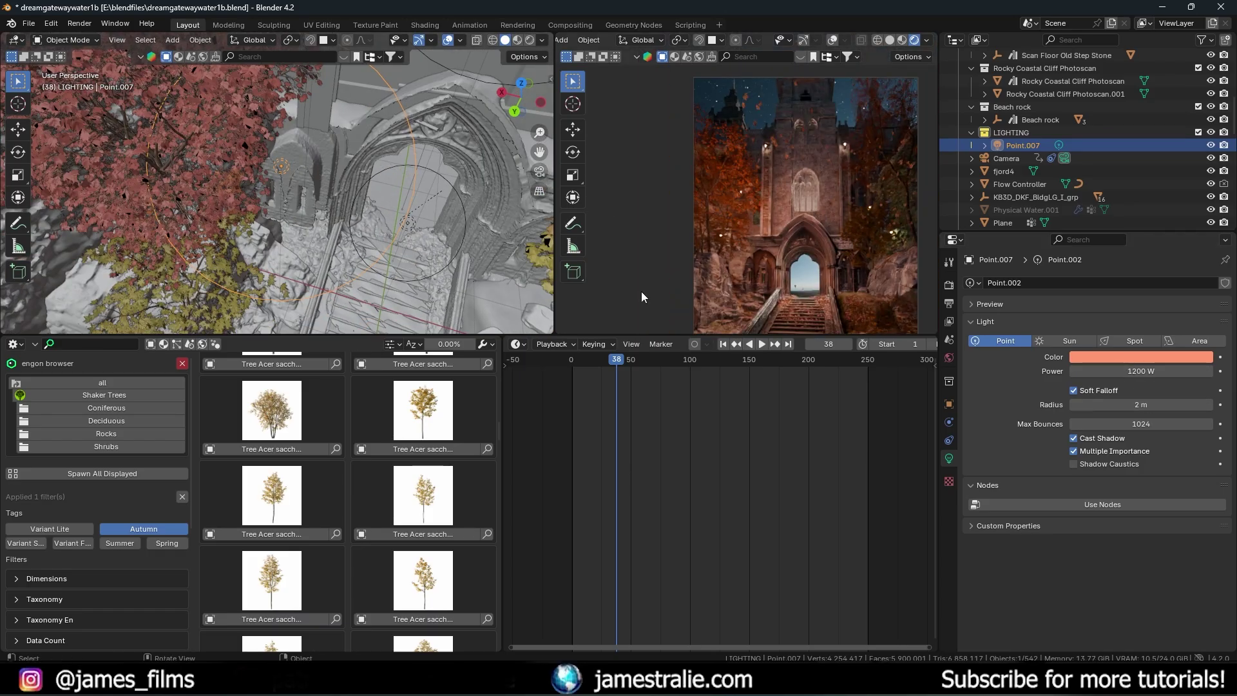
# Step: Shift Point.007 horizontally across the gateway
pyautogui.moveTo(40, 164); pyautogui.dragTo(299, 167, button='middle')
pyautogui.press('g')
pyautogui.hotkey('shift', 'z')
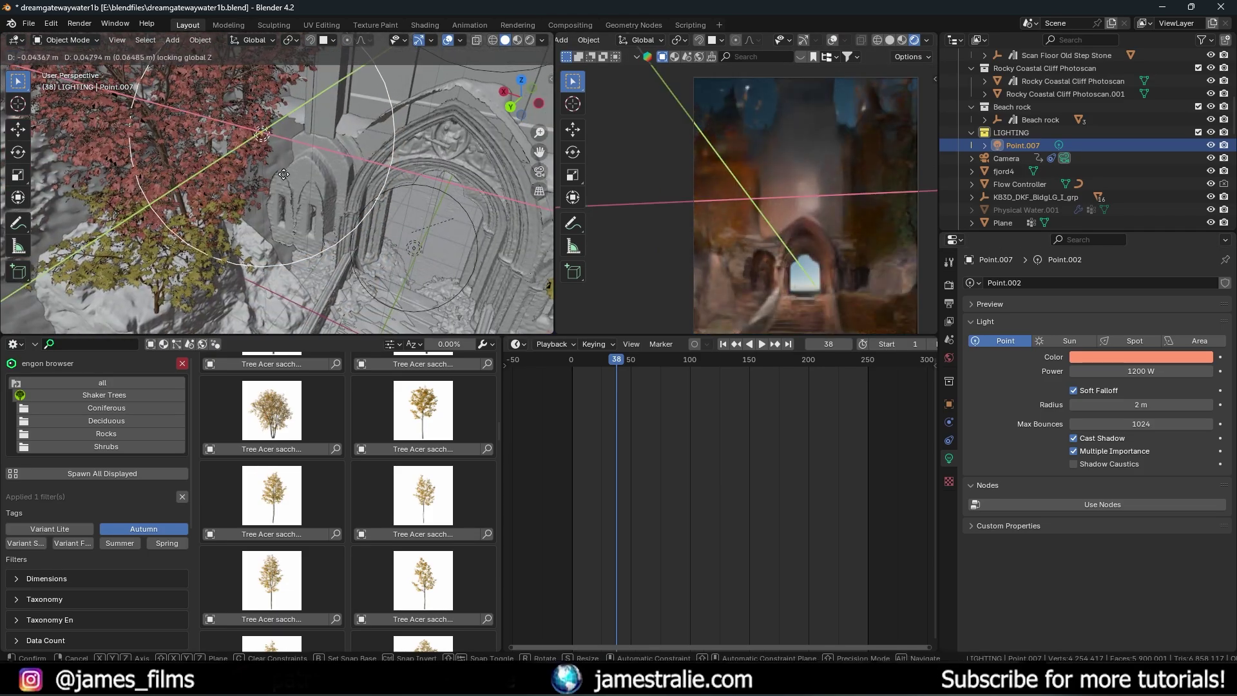
pyautogui.click(283, 168)
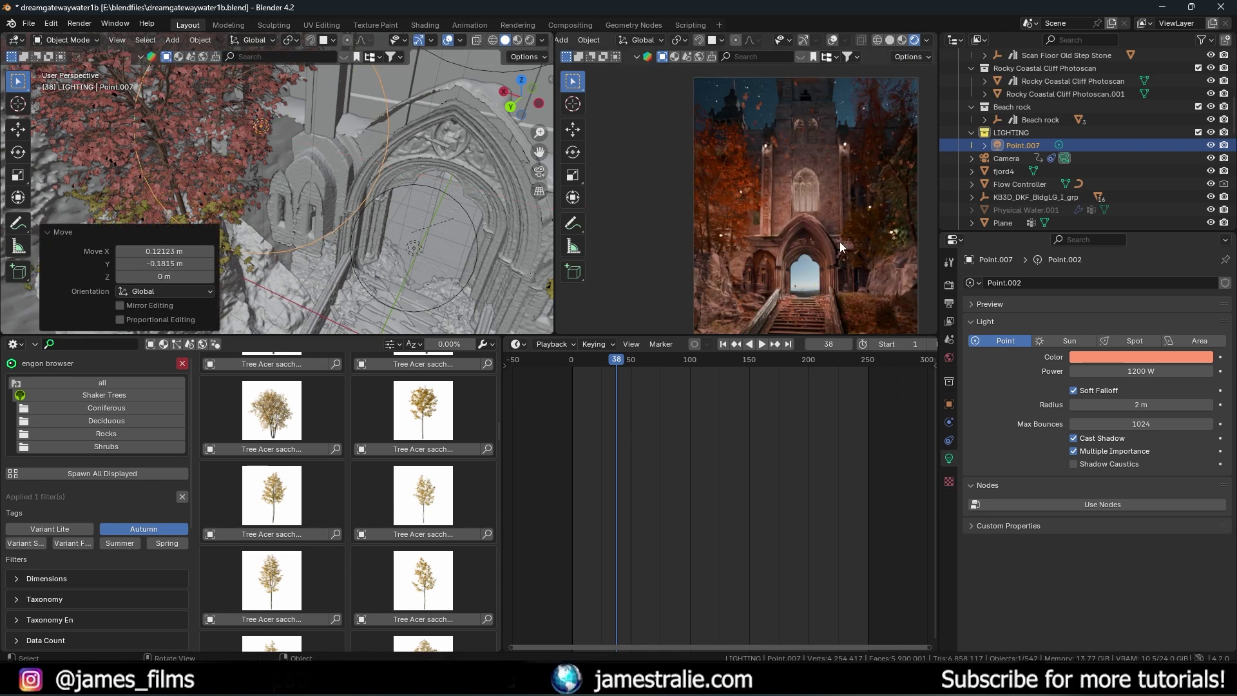
# Step: Lower Point.007's power to 800 W
pyautogui.scroll(-1, 840, 247)
pyautogui.scroll(2, 747, 193)
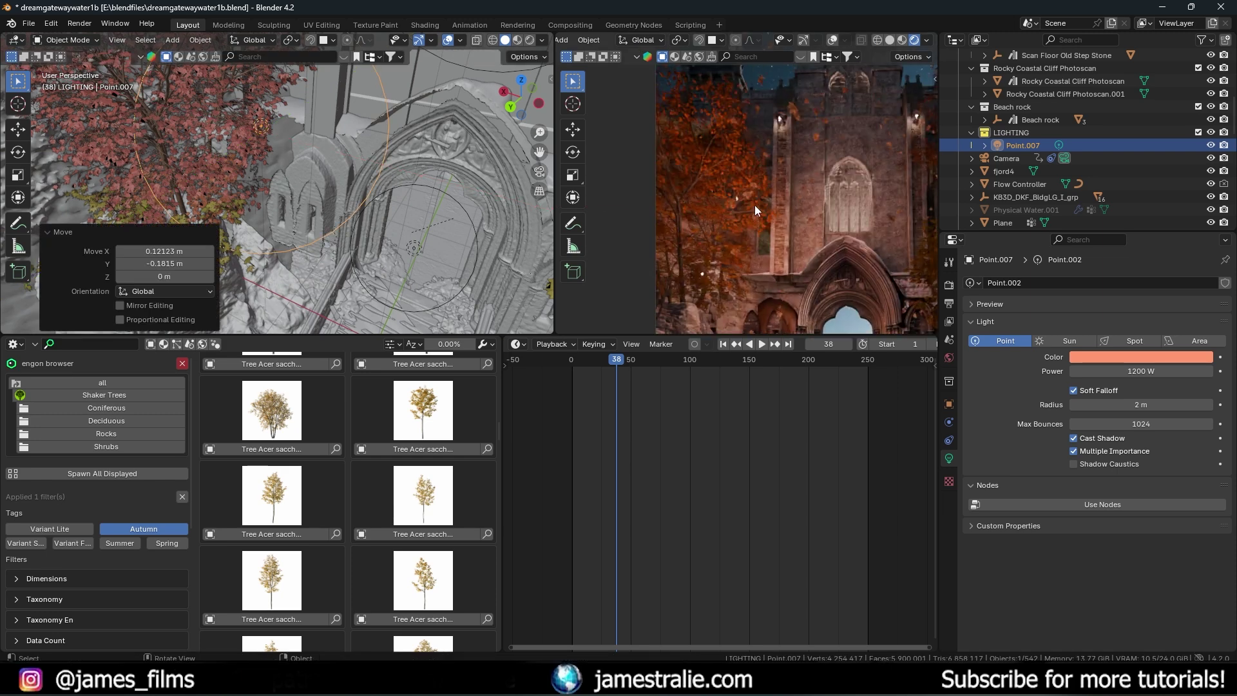
pyautogui.click(1131, 371)
pyautogui.write('800')
pyautogui.press('Return')
# Step: Duplicate the light, place the copy over the stairs, and set it to 300 W
pyautogui.scroll(-2, 706, 254)
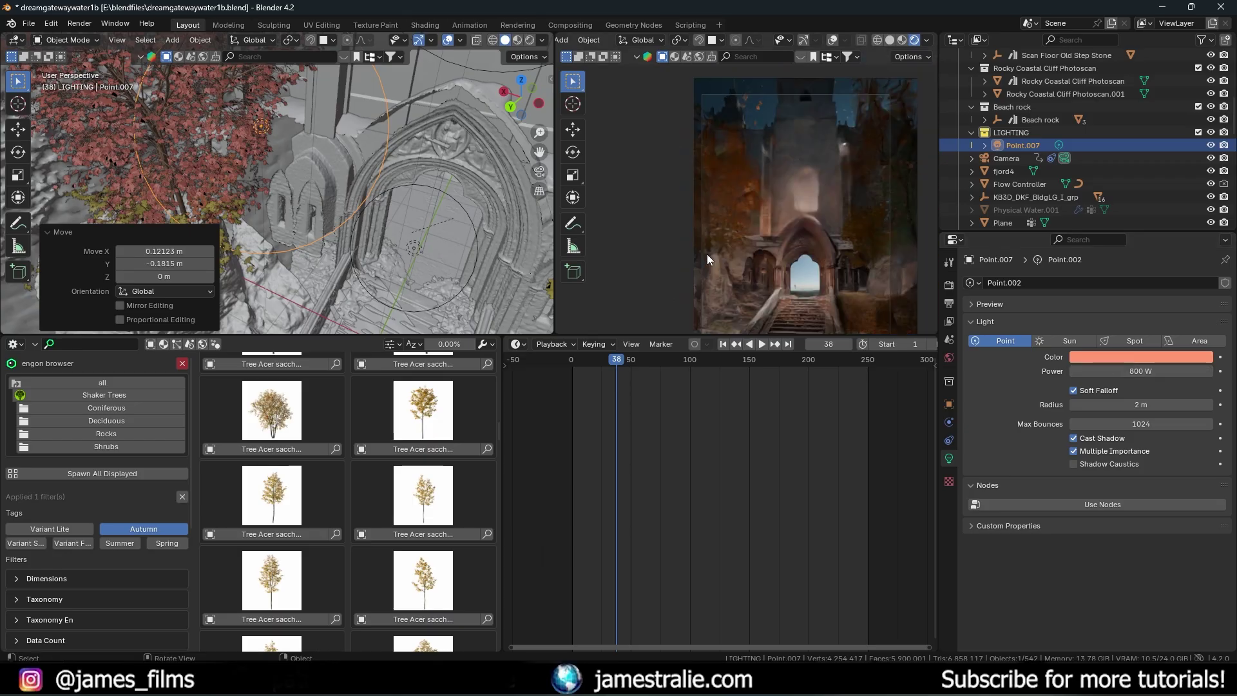
pyautogui.scroll(3, 781, 248)
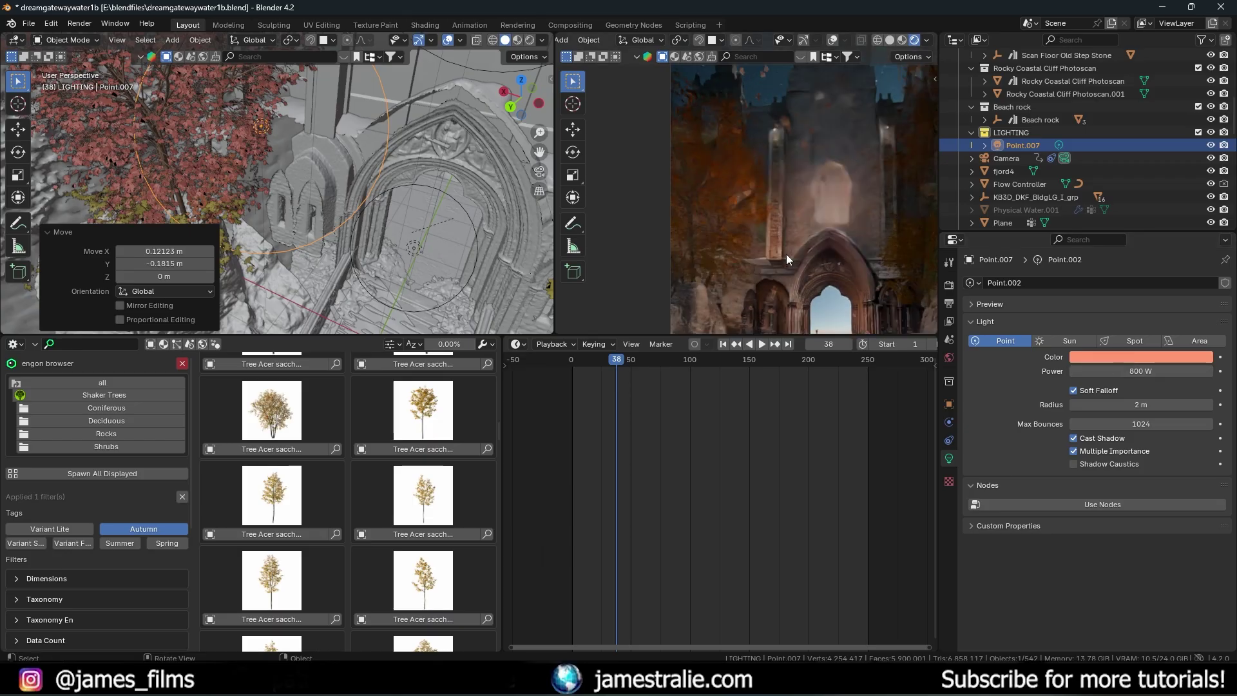
pyautogui.moveTo(277, 164); pyautogui.dragTo(373, 192, button='middle')
pyautogui.scroll(-3, 837, 225)
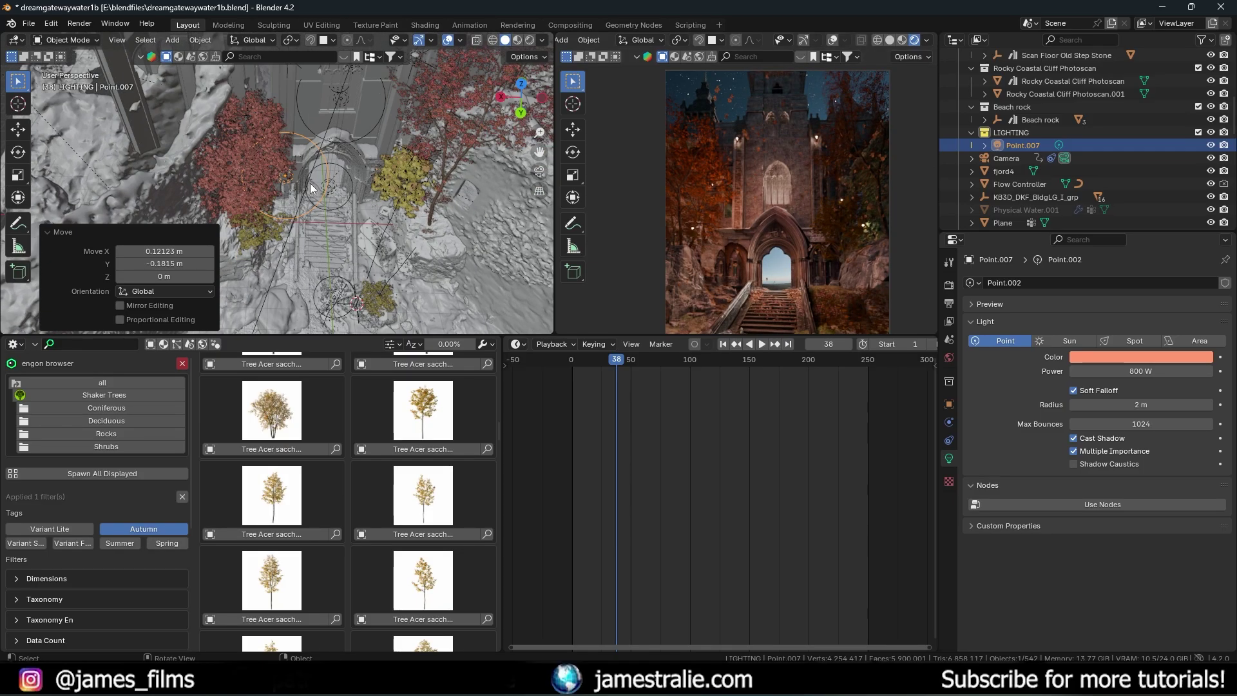
pyautogui.hotkey('shift', 'd')
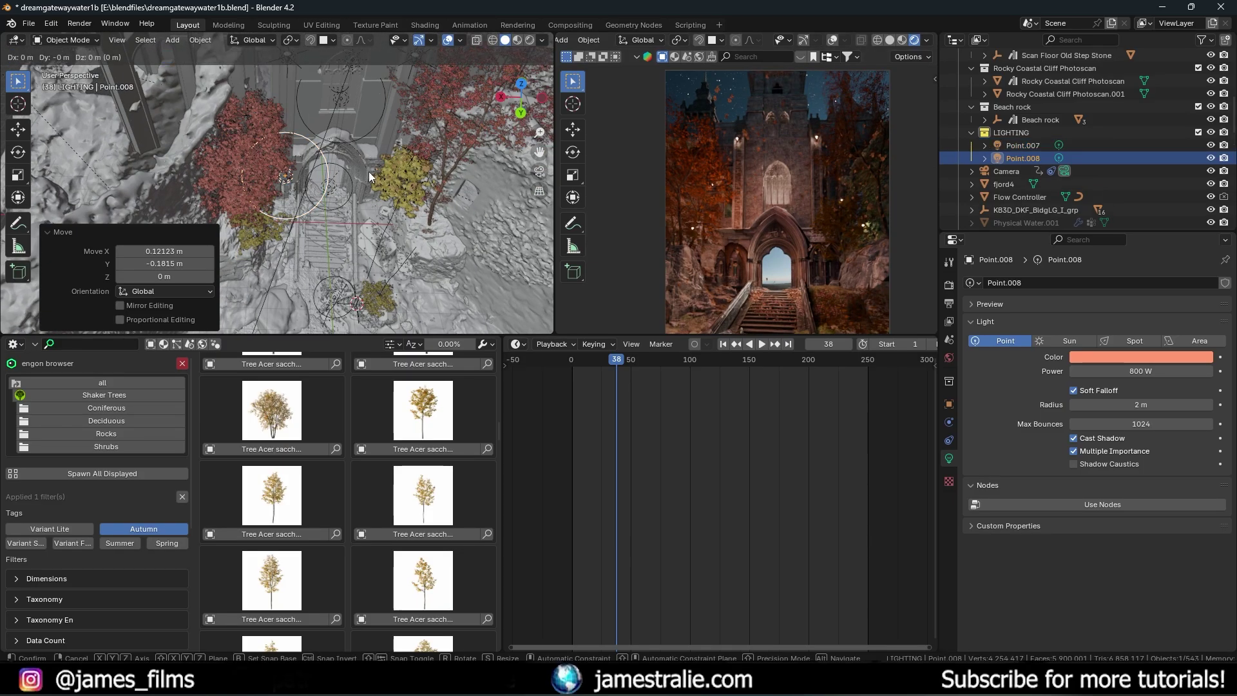
pyautogui.hotkey('shift', 'z')
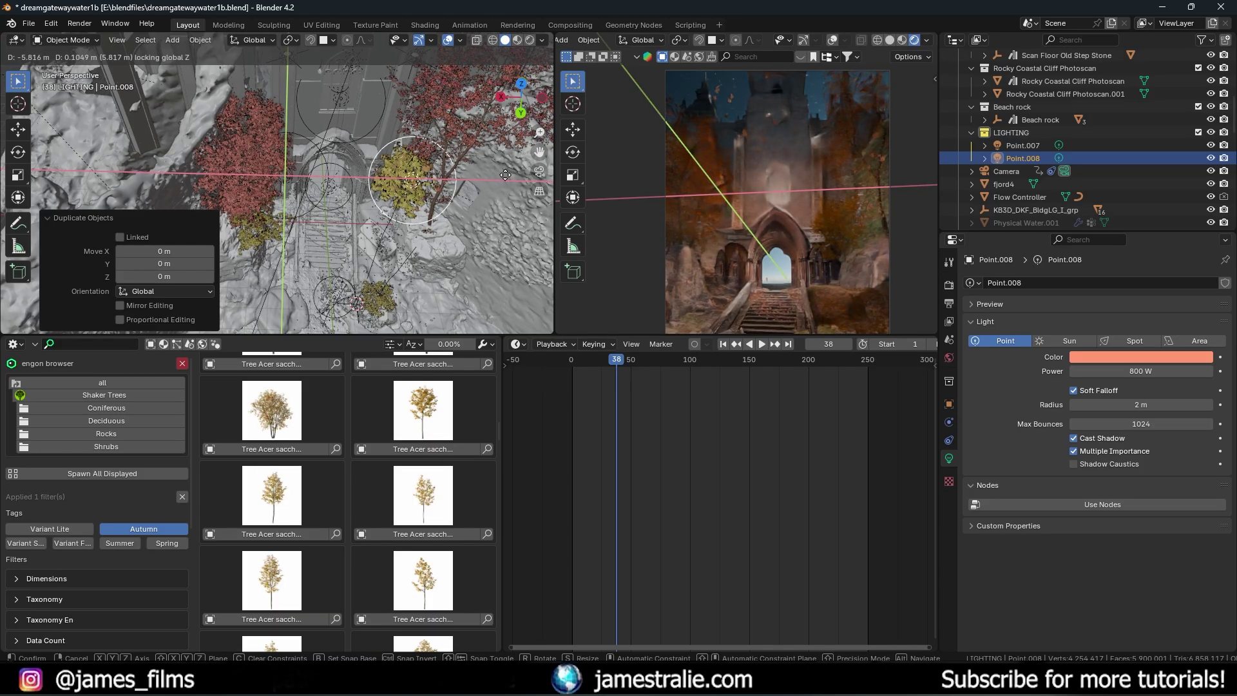
pyautogui.click(507, 187)
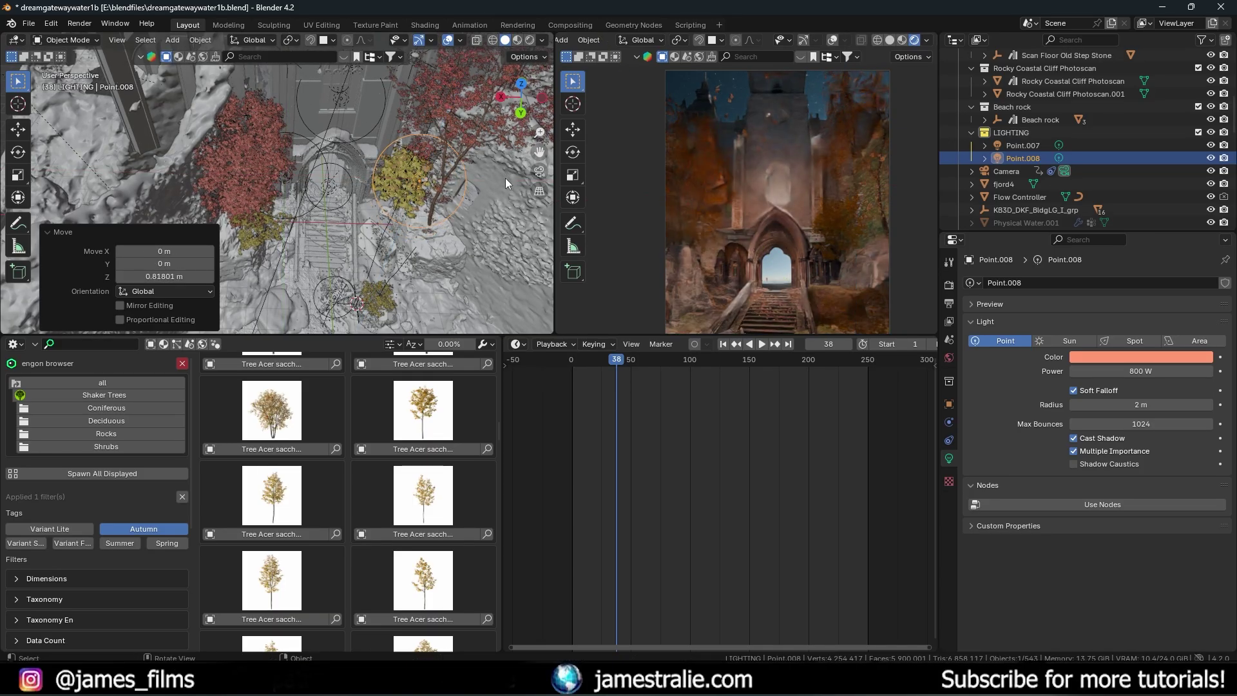
pyautogui.doubleClick(1150, 371)
pyautogui.write('300')
pyautogui.press('Return')
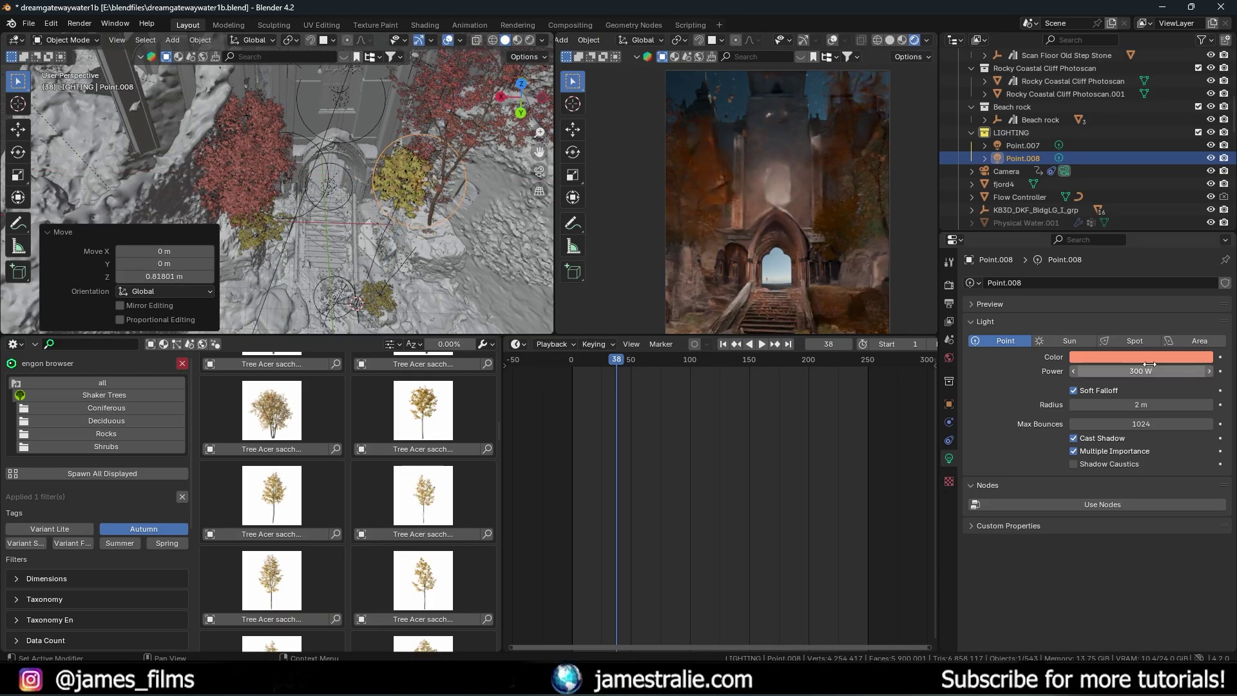
# Step: Delete the copied light and reselect Point.007
pyautogui.press('x')
pyautogui.click(475, 161)
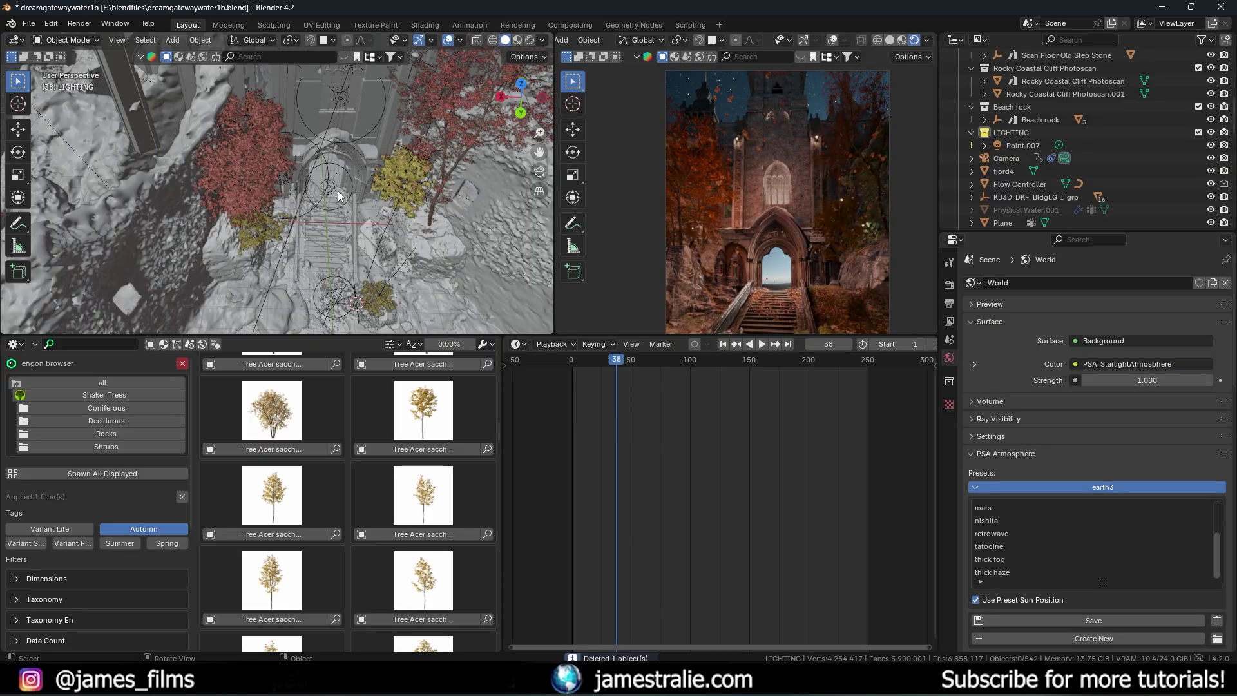
pyautogui.click(300, 214)
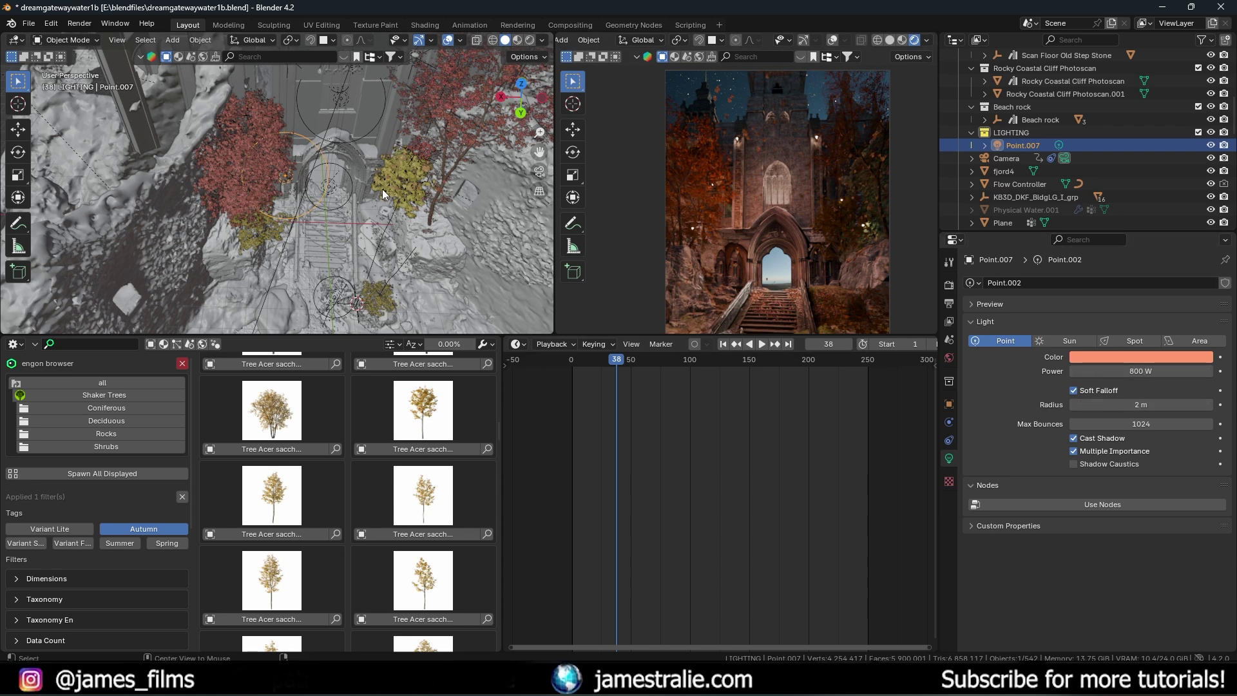
# Step: Make a linked Alt+D copy of the light and move it sideways
pyautogui.hotkey('alt', 'd')
pyautogui.press('Escape')
pyautogui.press('g')
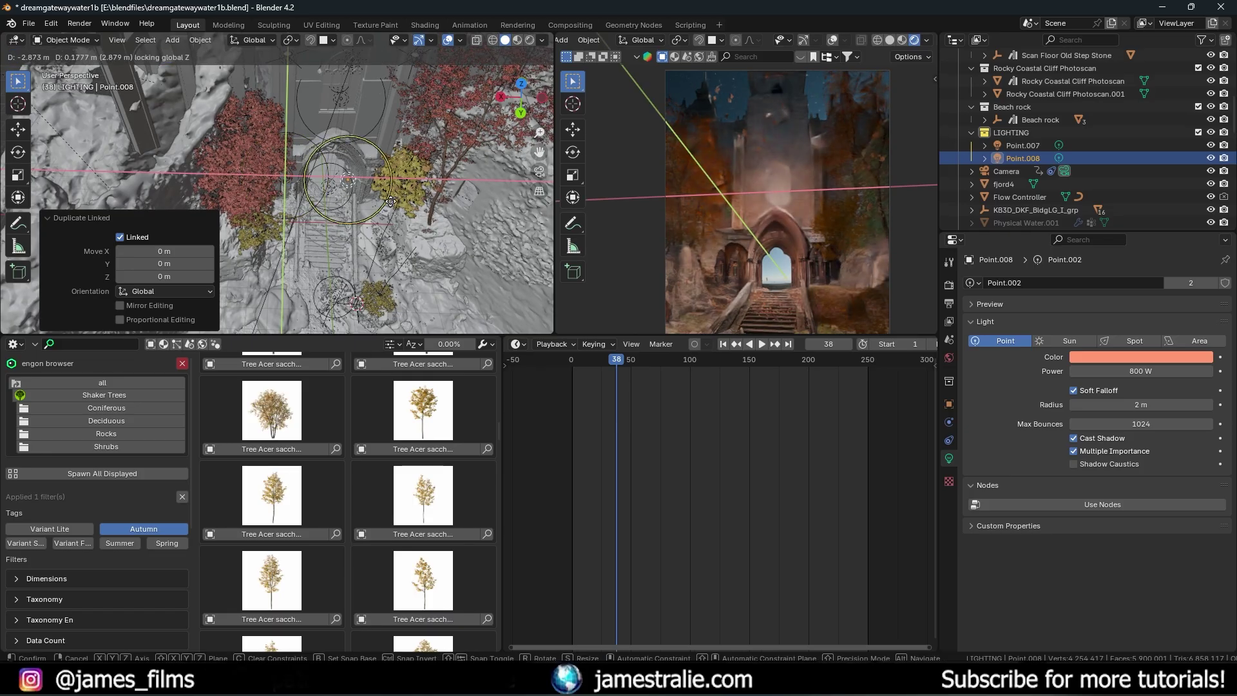
pyautogui.click(440, 200)
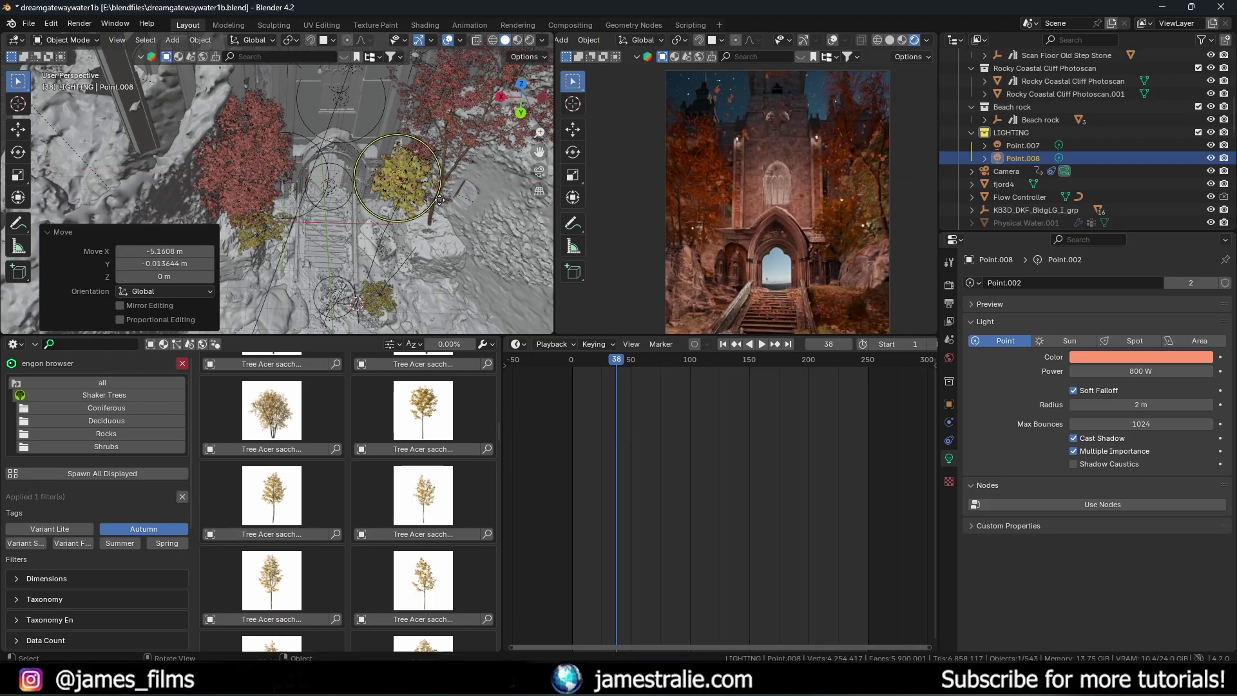
# Step: Bring Point.007's shared power down to 1000 W, then select Point.008
pyautogui.click(308, 211)
pyautogui.click(1148, 370)
pyautogui.write('23')
pyautogui.write('00')
pyautogui.press('Return')
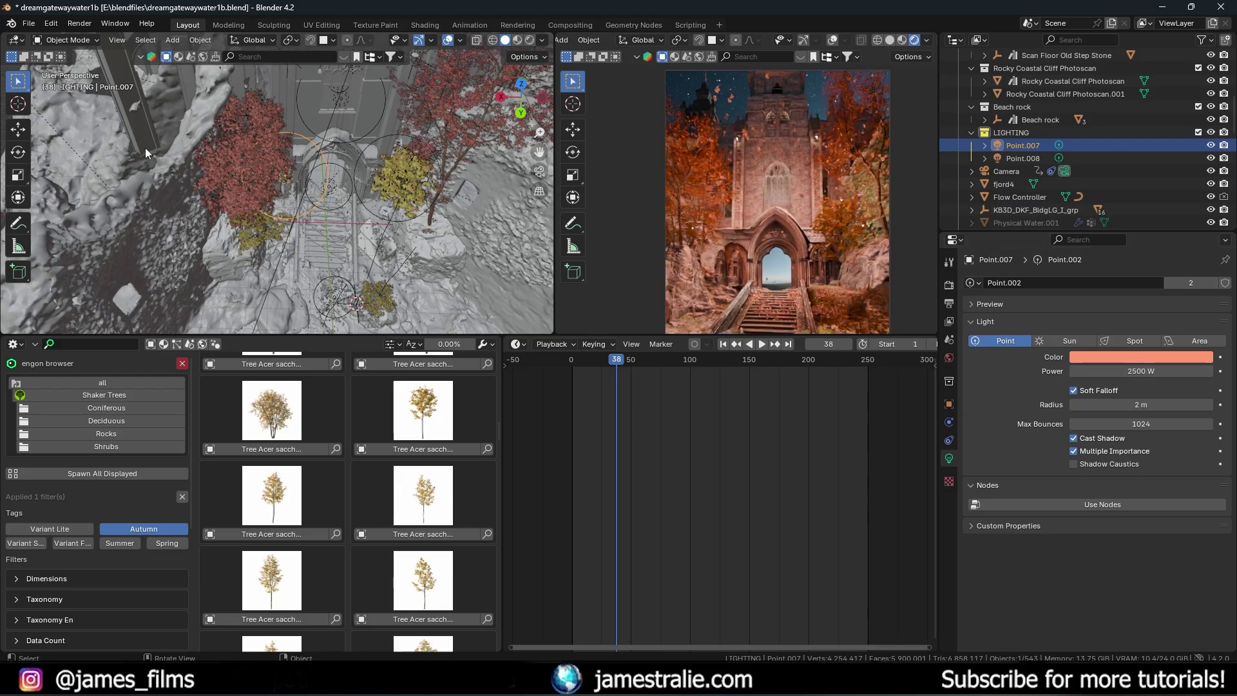
pyautogui.click(1173, 372)
pyautogui.write('3')
pyautogui.press('Return')
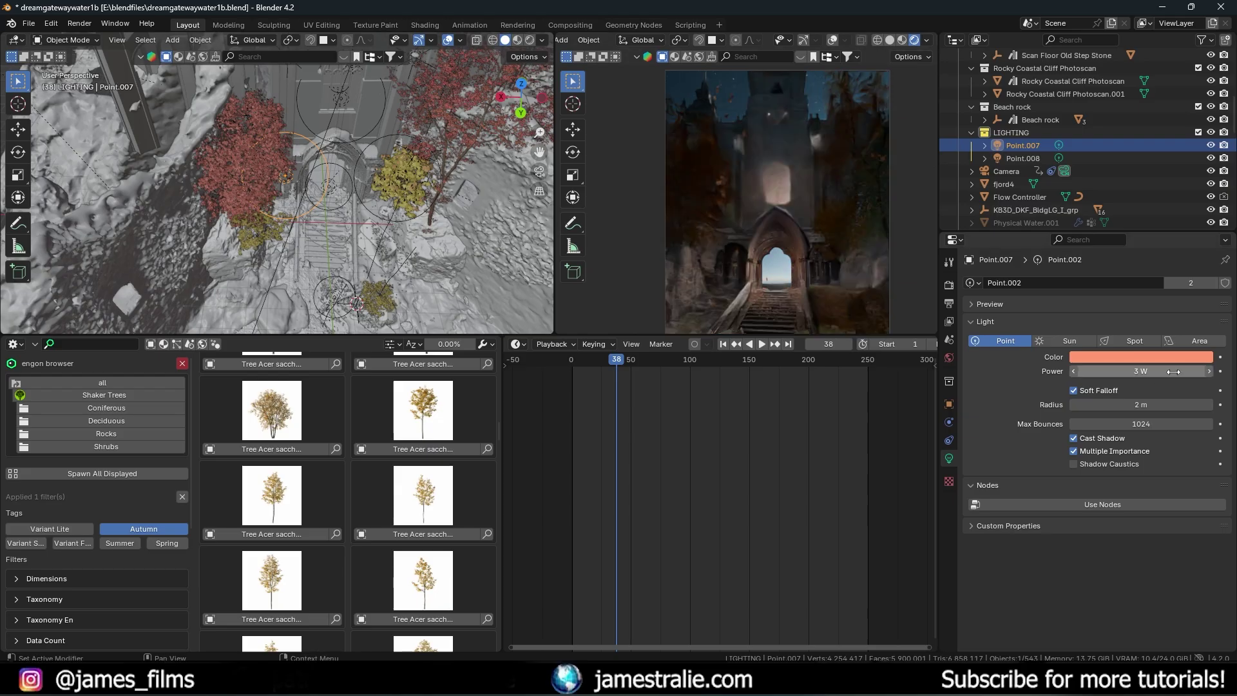
pyautogui.click(1172, 372)
pyautogui.write('2000')
pyautogui.press('Return')
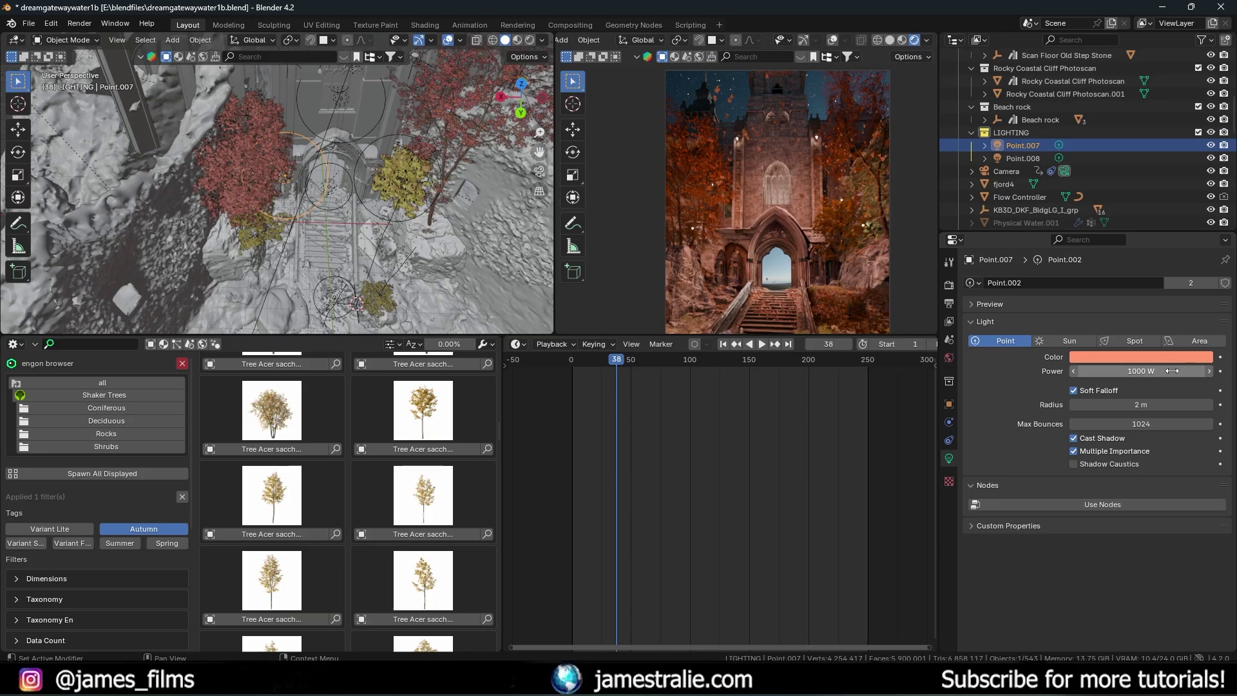
pyautogui.click(376, 213)
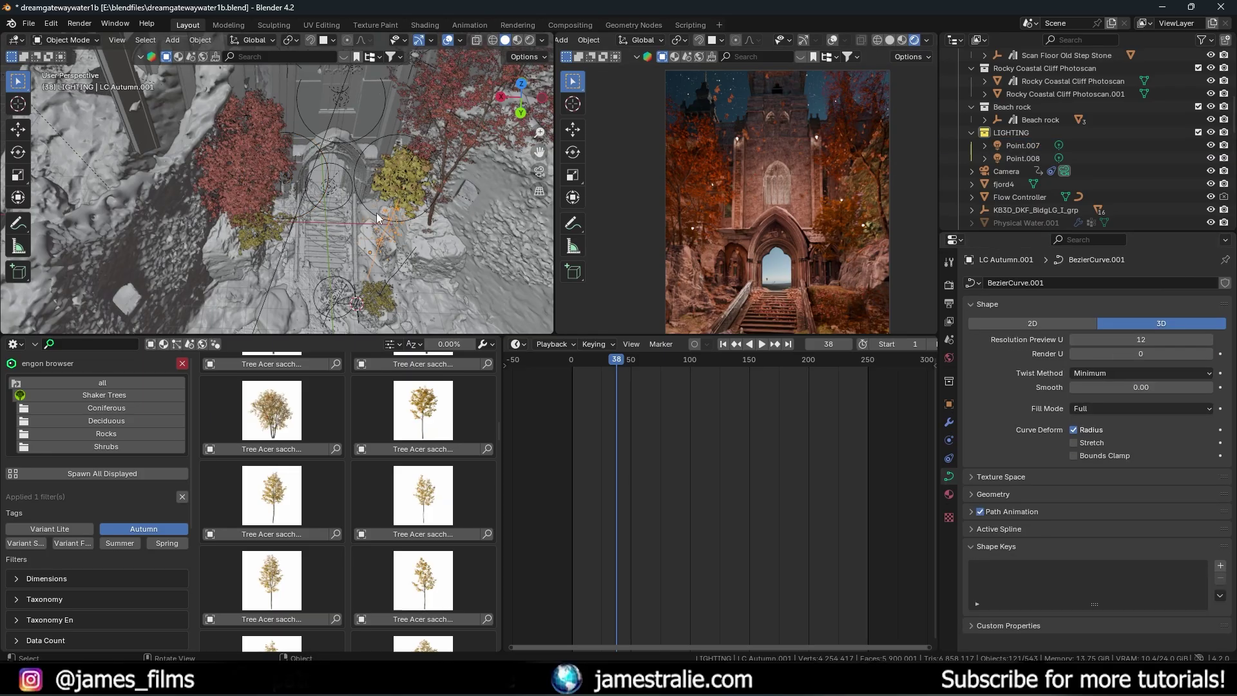
pyautogui.click(369, 206)
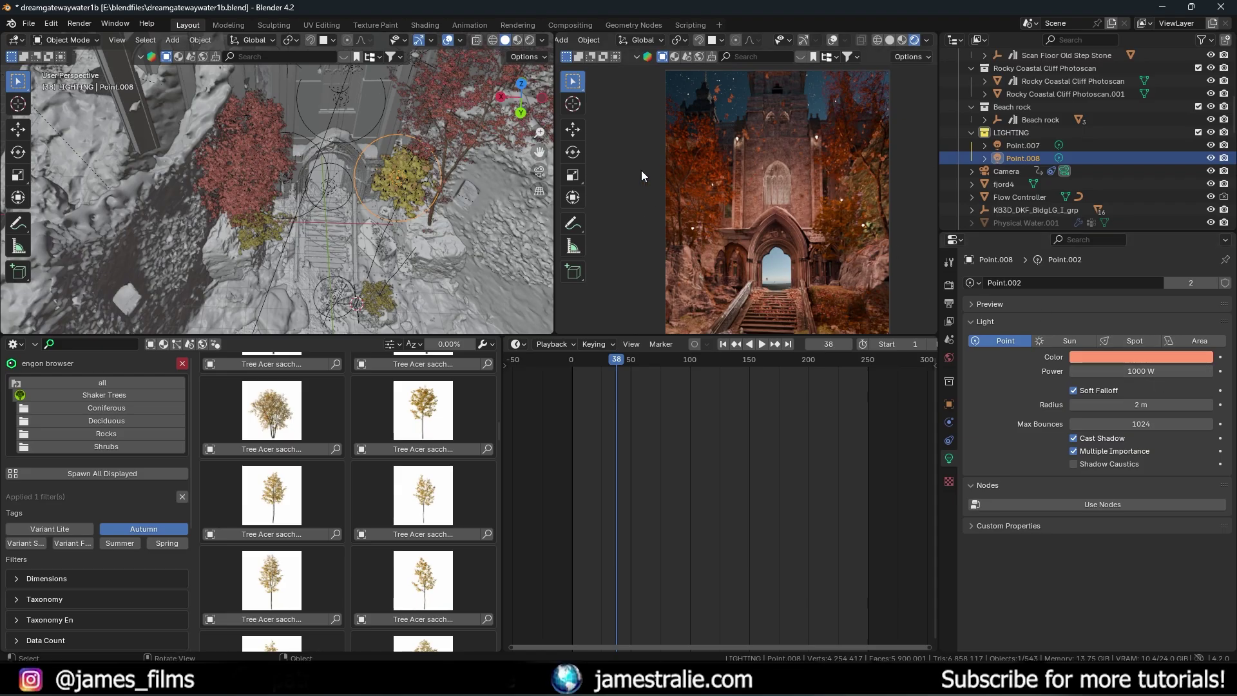
# Step: Delete Point.008, duplicate Point.007 sideways beside it, and set the copy to 250 W
pyautogui.press('x')
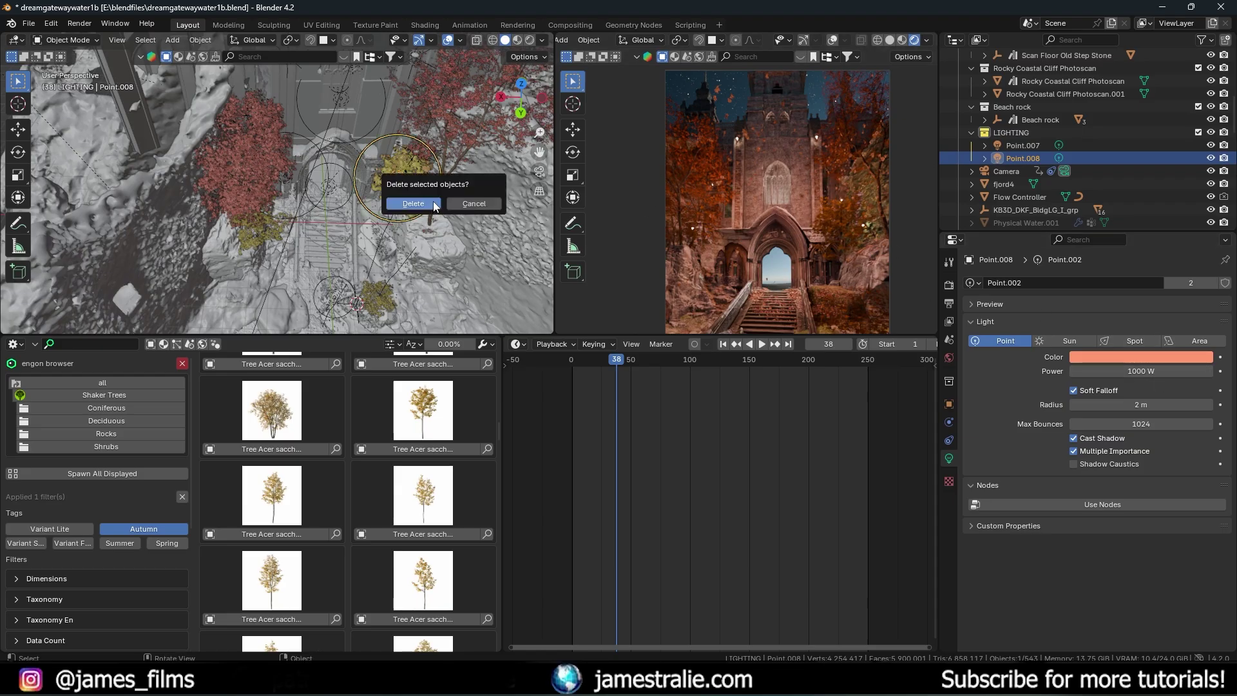
pyautogui.click(389, 210)
pyautogui.click(315, 219)
pyautogui.hotkey('shift', 'd')
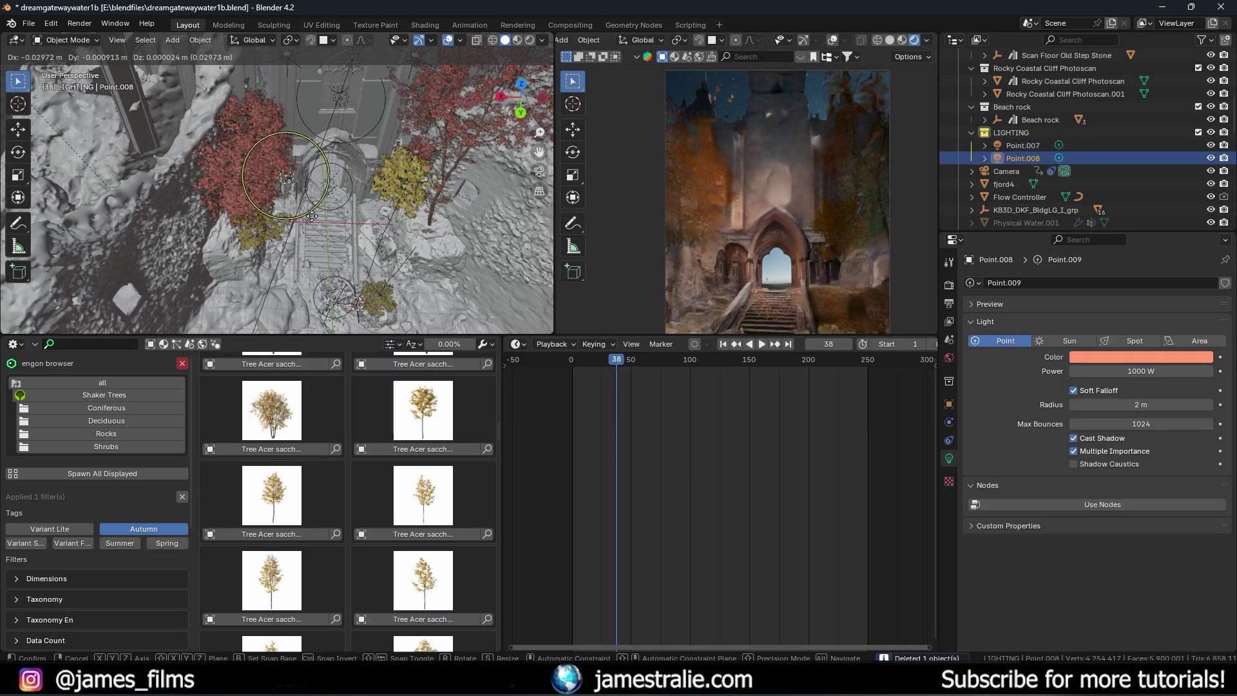
pyautogui.hotkey('shift', 'z')
pyautogui.click(439, 203)
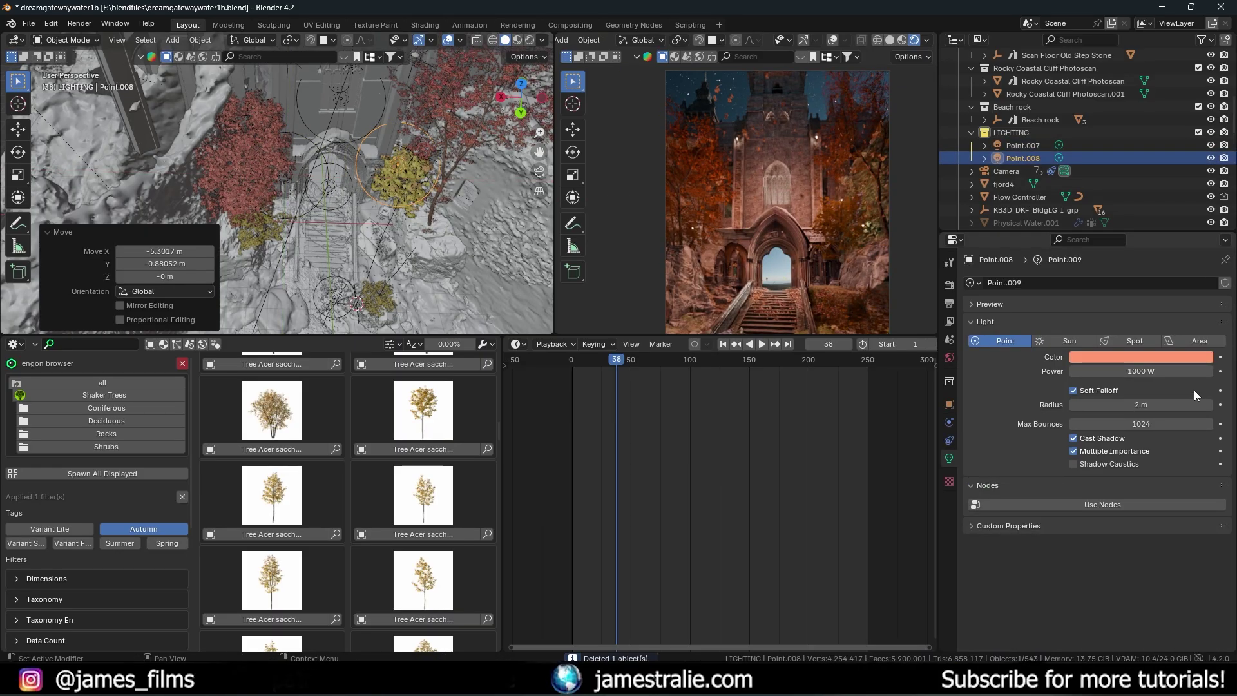
pyautogui.doubleClick(1154, 378)
pyautogui.write('250')
pyautogui.press('Return')
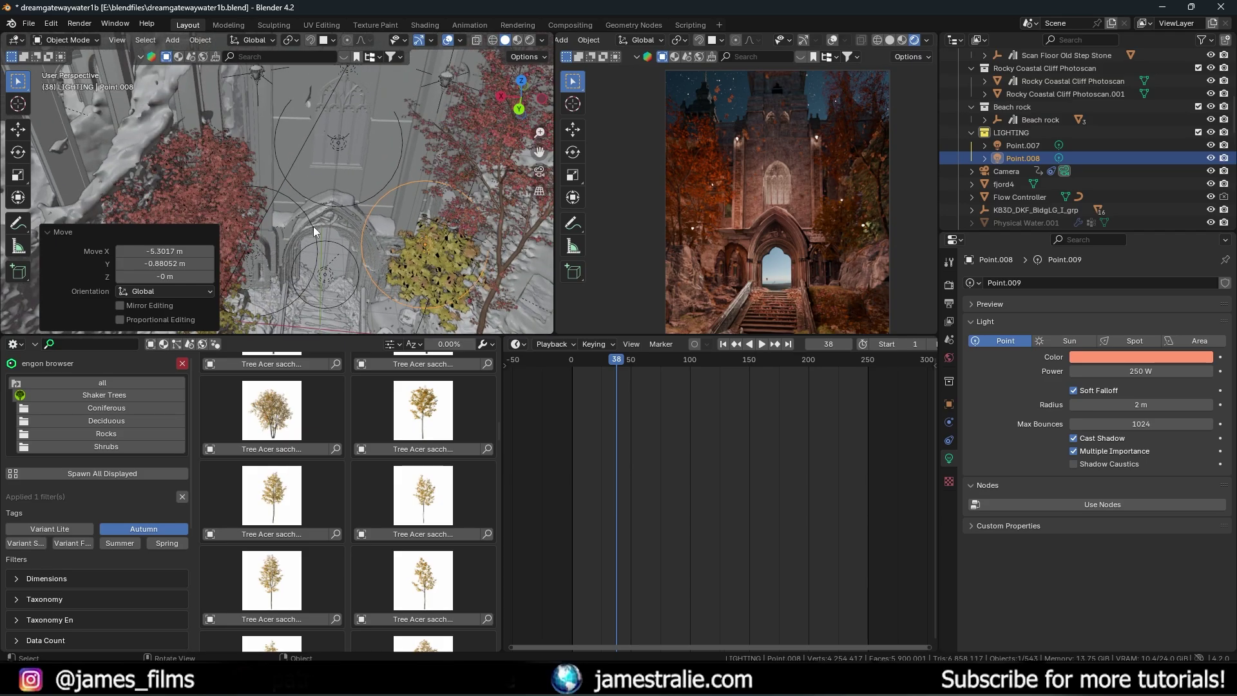
# Step: Move Point.007 around the arch in four successive shifts, ending about −0.29 m X, 1.51 m Y
pyautogui.click(313, 226)
pyautogui.press('g')
pyautogui.press('z')
pyautogui.click(320, 131)
pyautogui.press('g')
pyautogui.press('z')
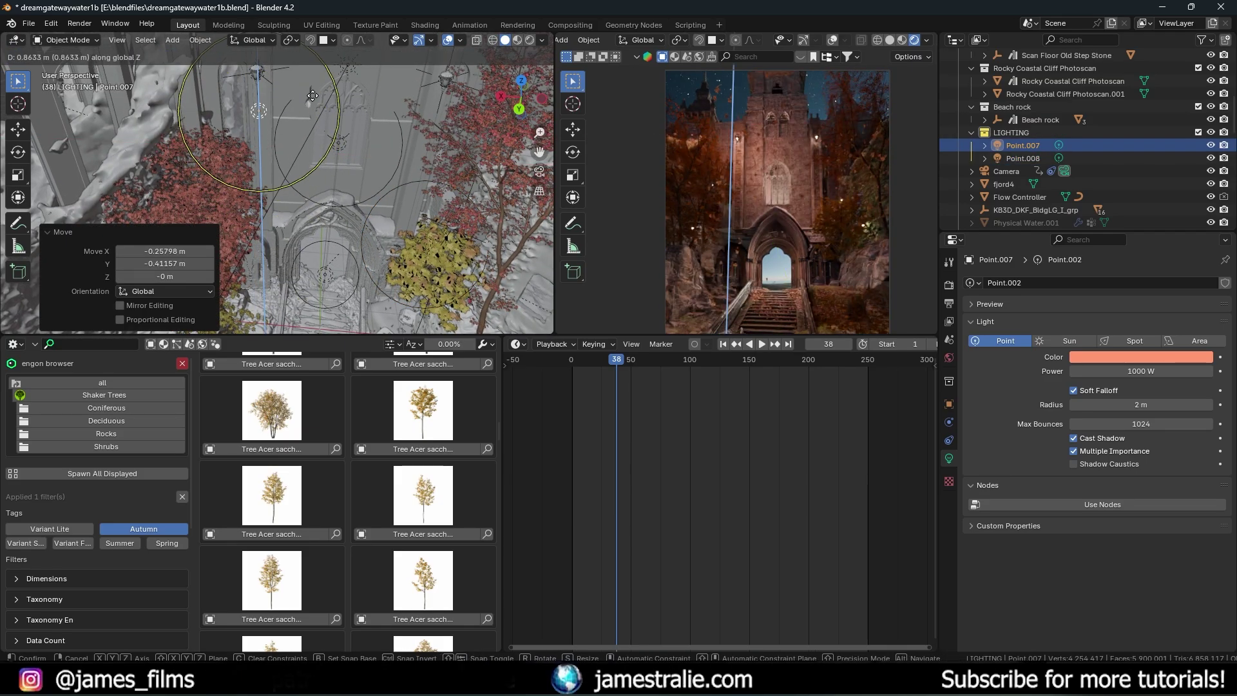
pyautogui.click(302, 103)
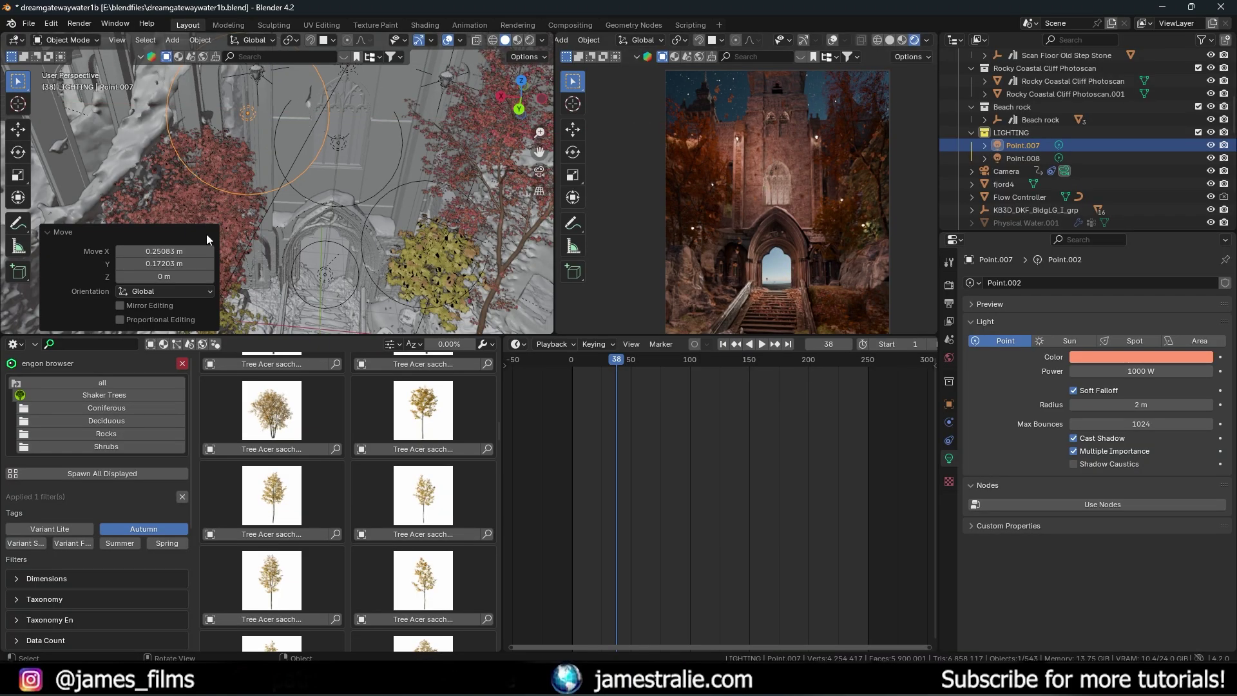
pyautogui.press('g')
pyautogui.press('z')
pyautogui.click(329, 238)
pyautogui.press('g')
pyautogui.press('z')
pyautogui.click(329, 246)
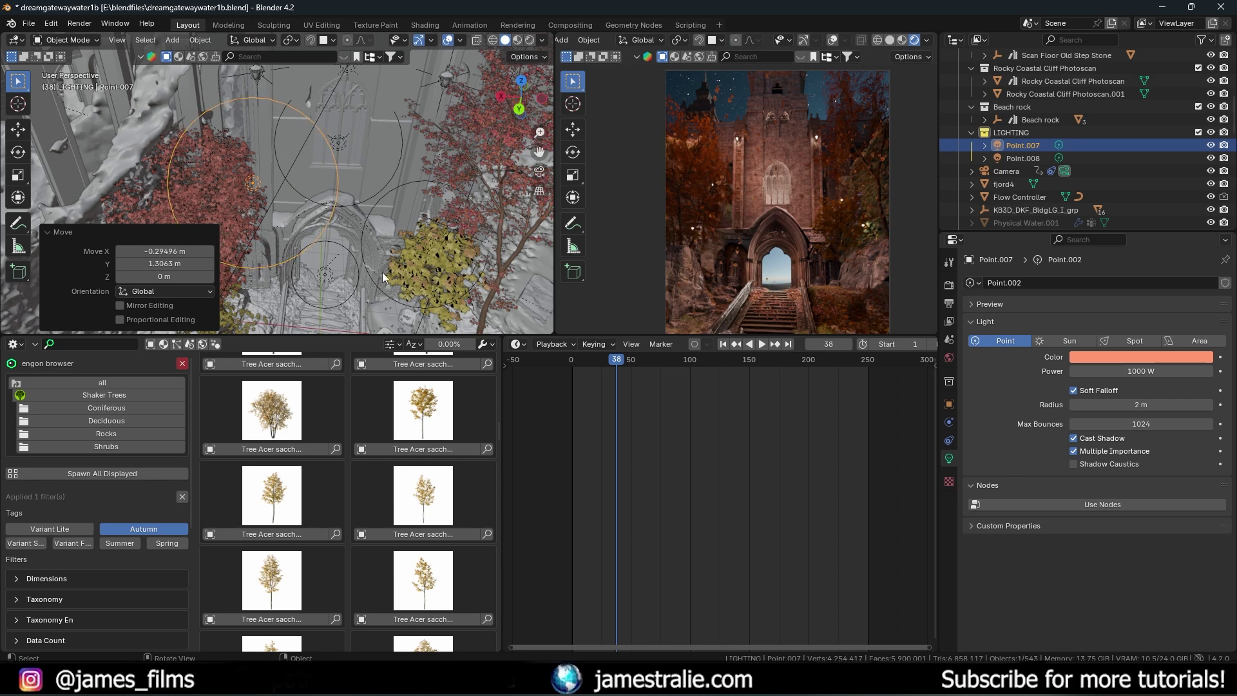
pyautogui.scroll(-3, 763, 270)
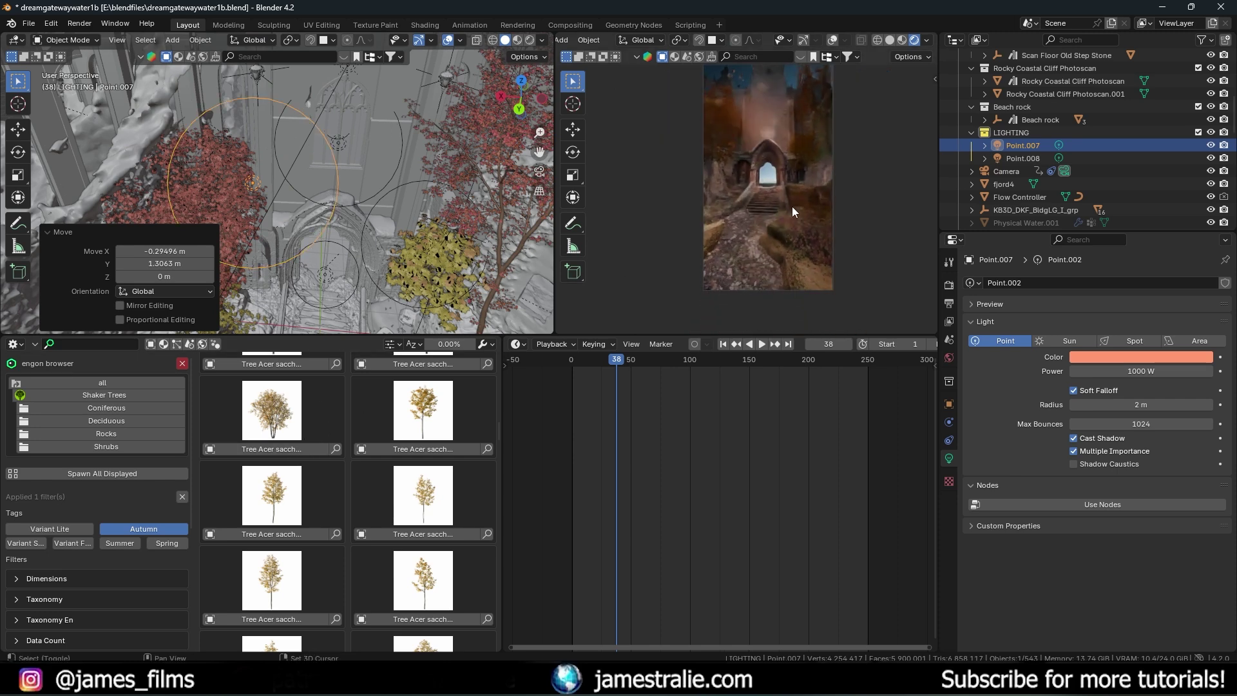
pyautogui.scroll(2, 771, 251)
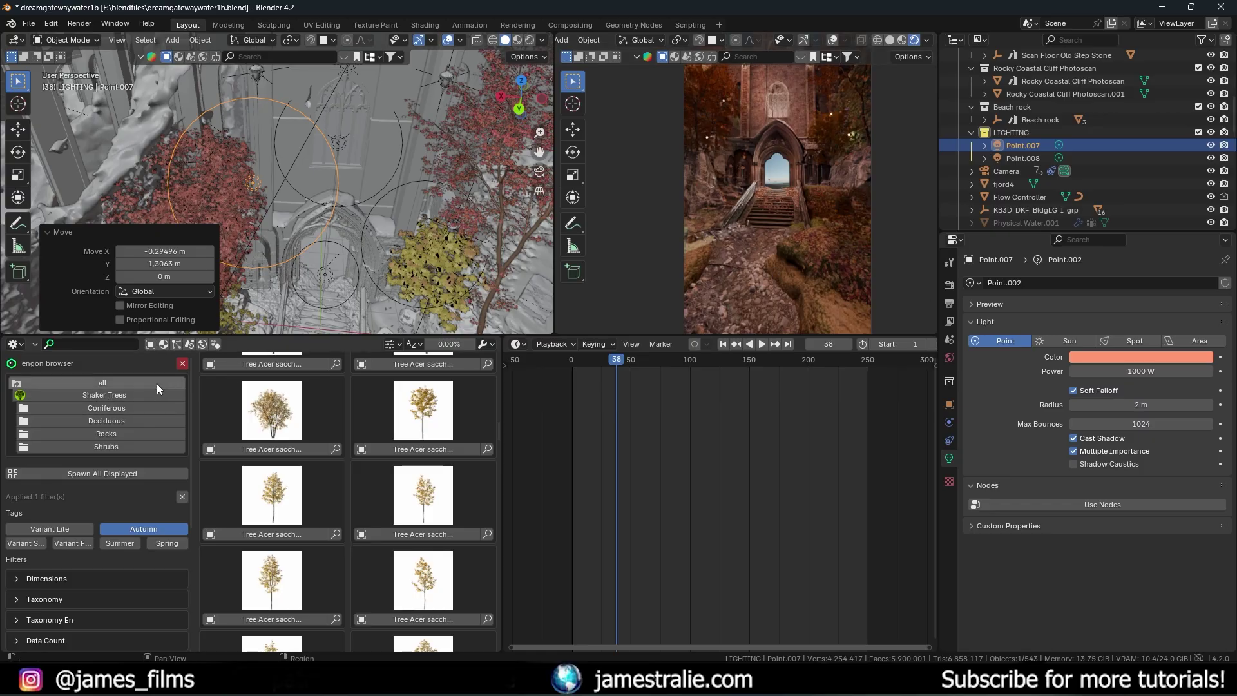
# Step: Remove the Autumn tag filter and show the engon Rocks category
pyautogui.click(182, 496)
pyautogui.click(117, 432)
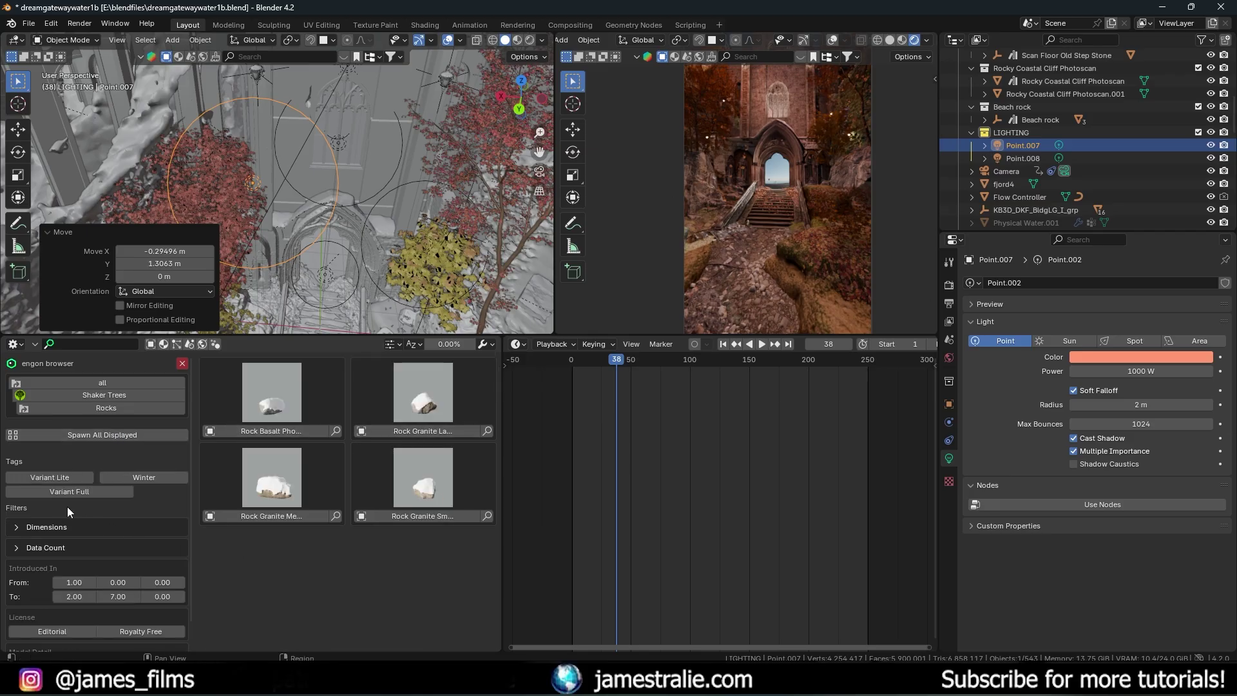
# Step: Filter the engon browser to Shaker Trees Shrubs, browse its thumbnails, and close the Media Player
pyautogui.click(111, 396)
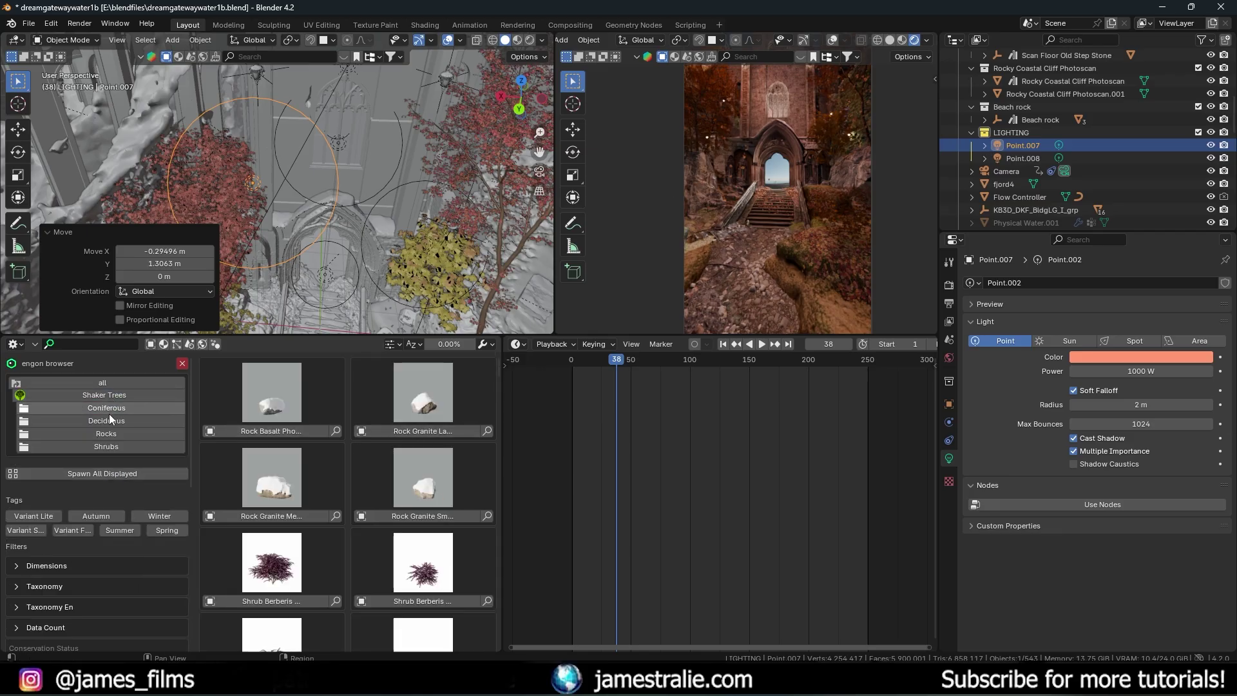
pyautogui.click(124, 447)
pyautogui.scroll(-5, 426, 502)
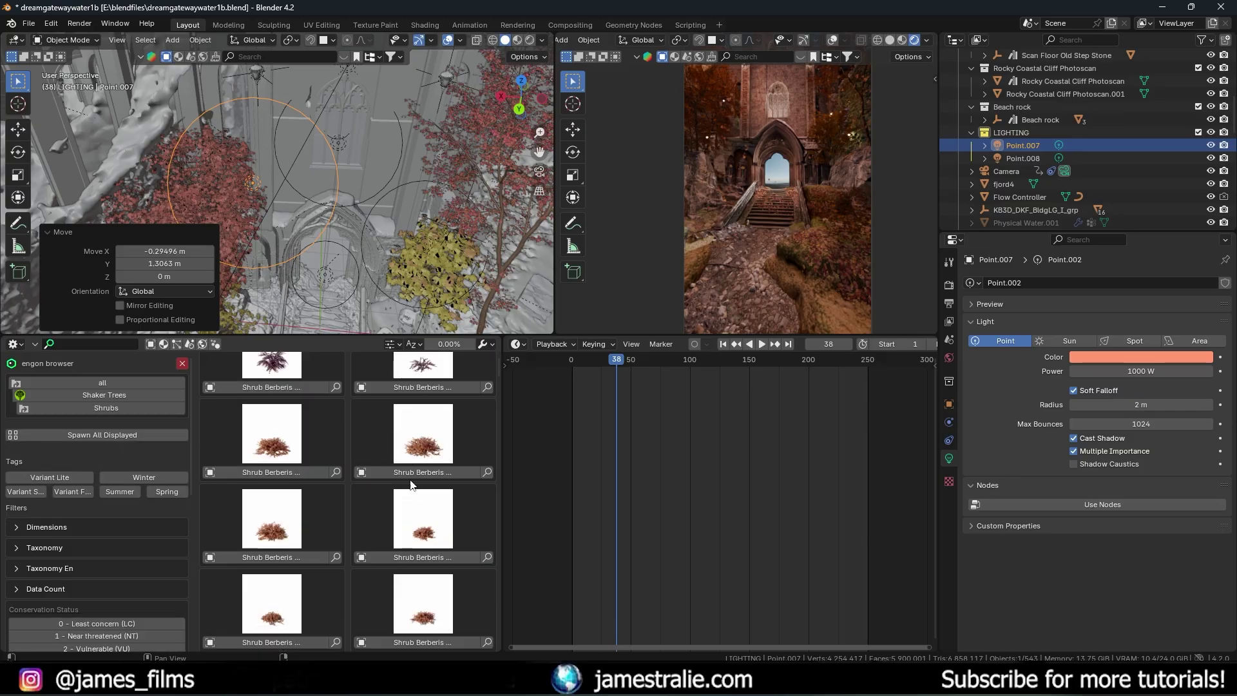
pyautogui.scroll(-10, 433, 508)
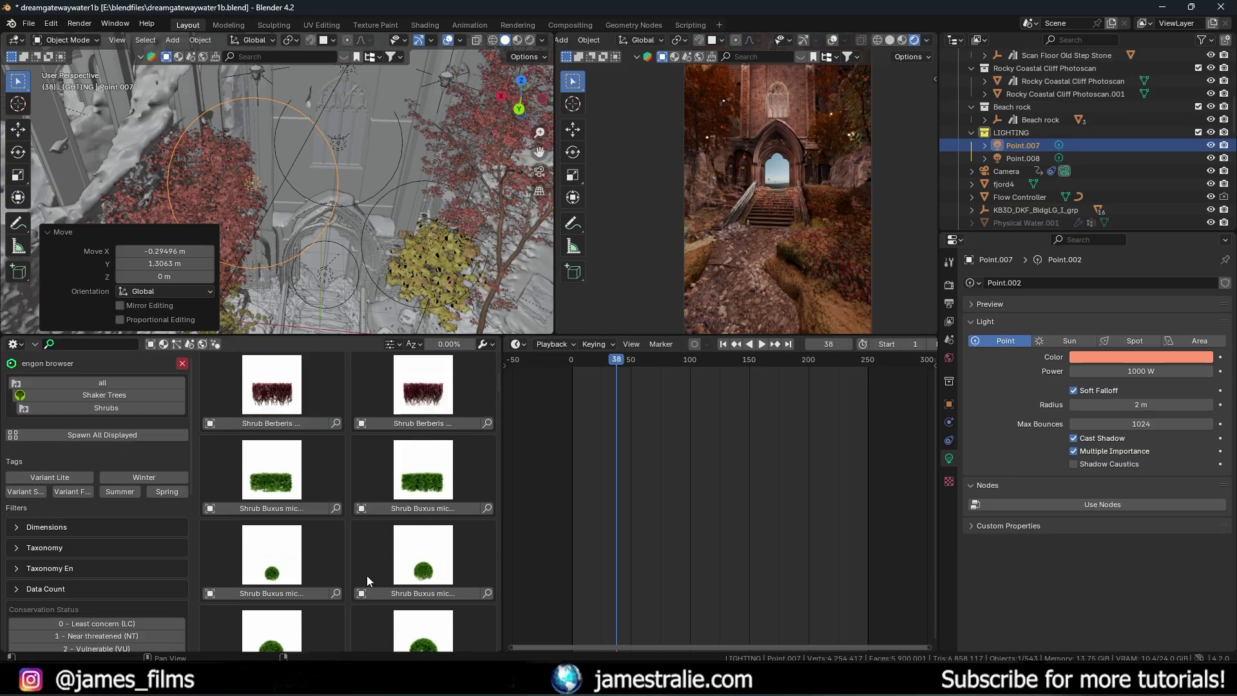
pyautogui.scroll(-5, 373, 551)
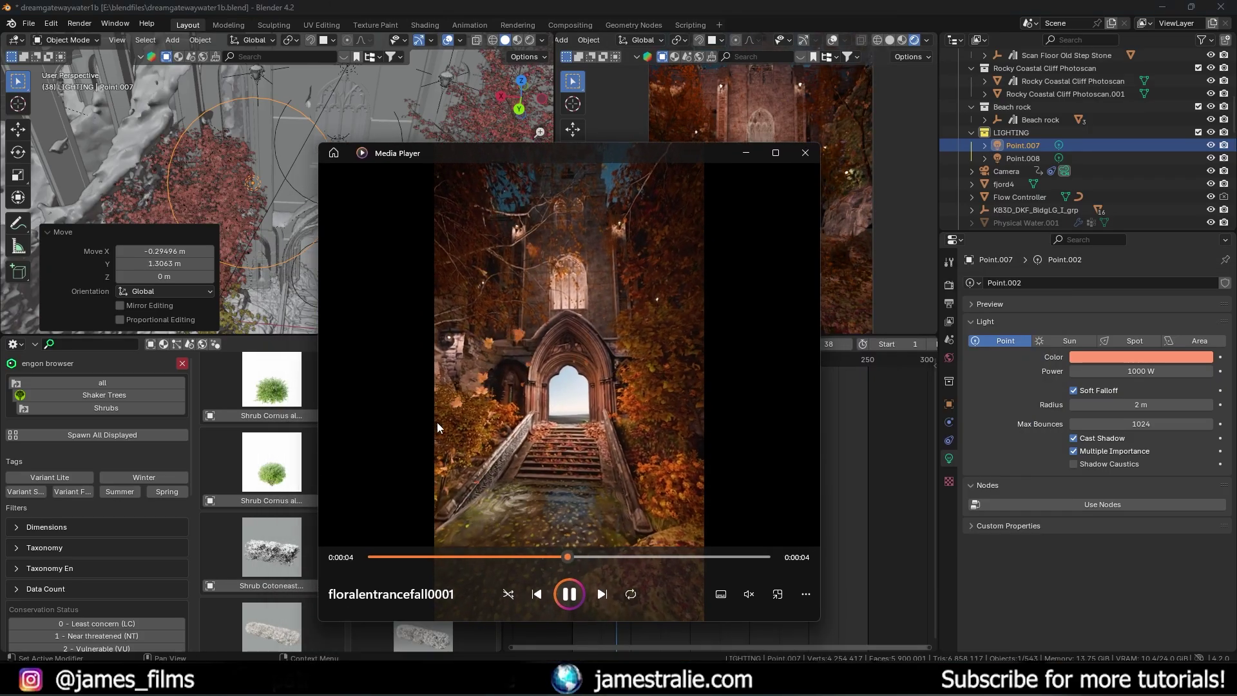
pyautogui.click(804, 153)
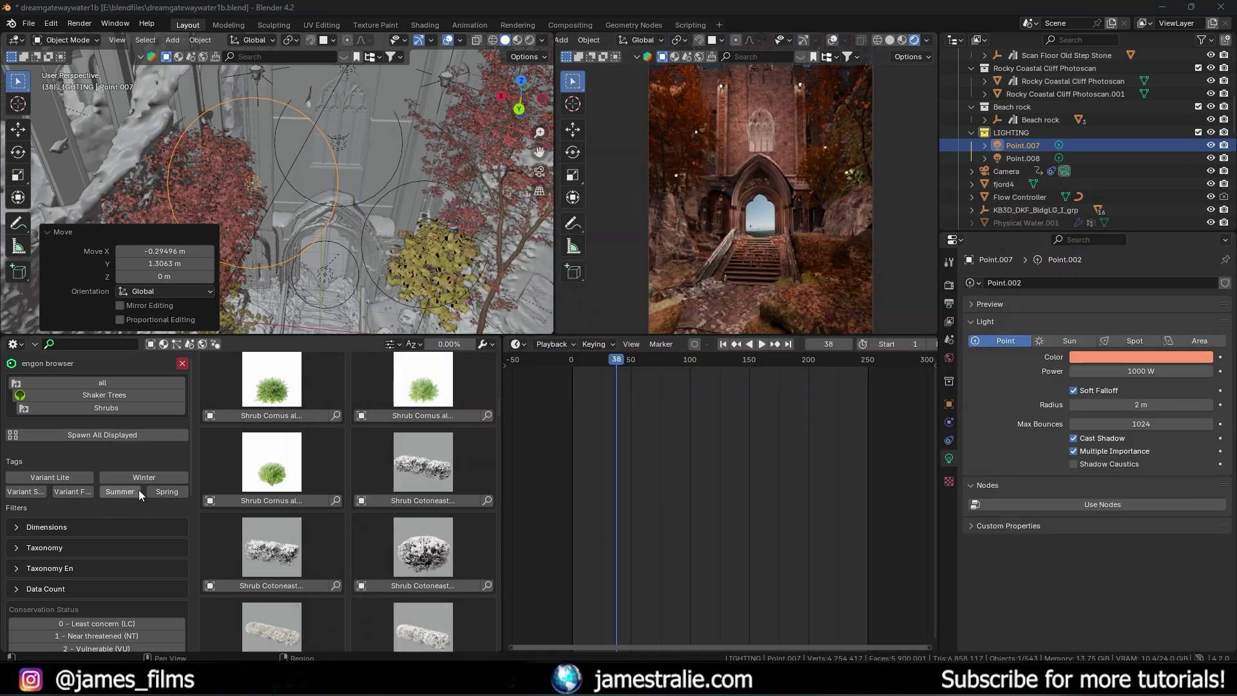
# Step: Scroll the shrub list, then widen the asset browser panel toward the timeline
pyautogui.scroll(-10, 396, 475)
pyautogui.scroll(-8, 435, 532)
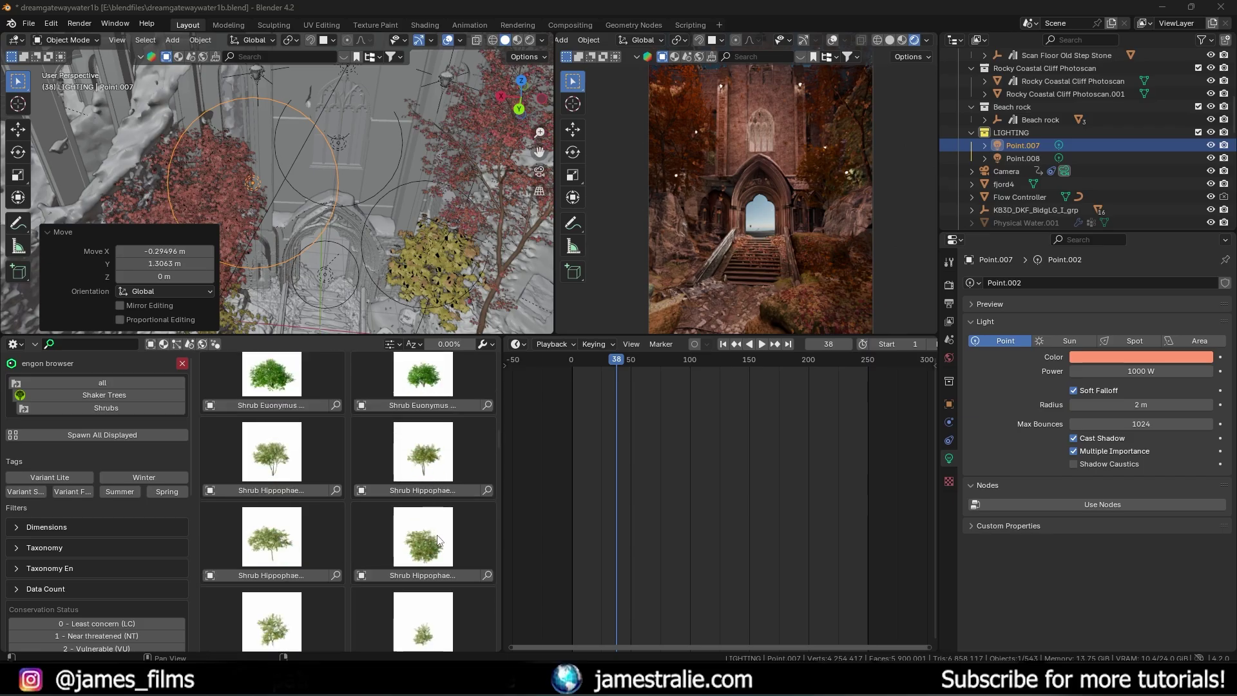
pyautogui.scroll(-3, 437, 538)
pyautogui.scroll(6, 425, 528)
pyautogui.scroll(1, 331, 507)
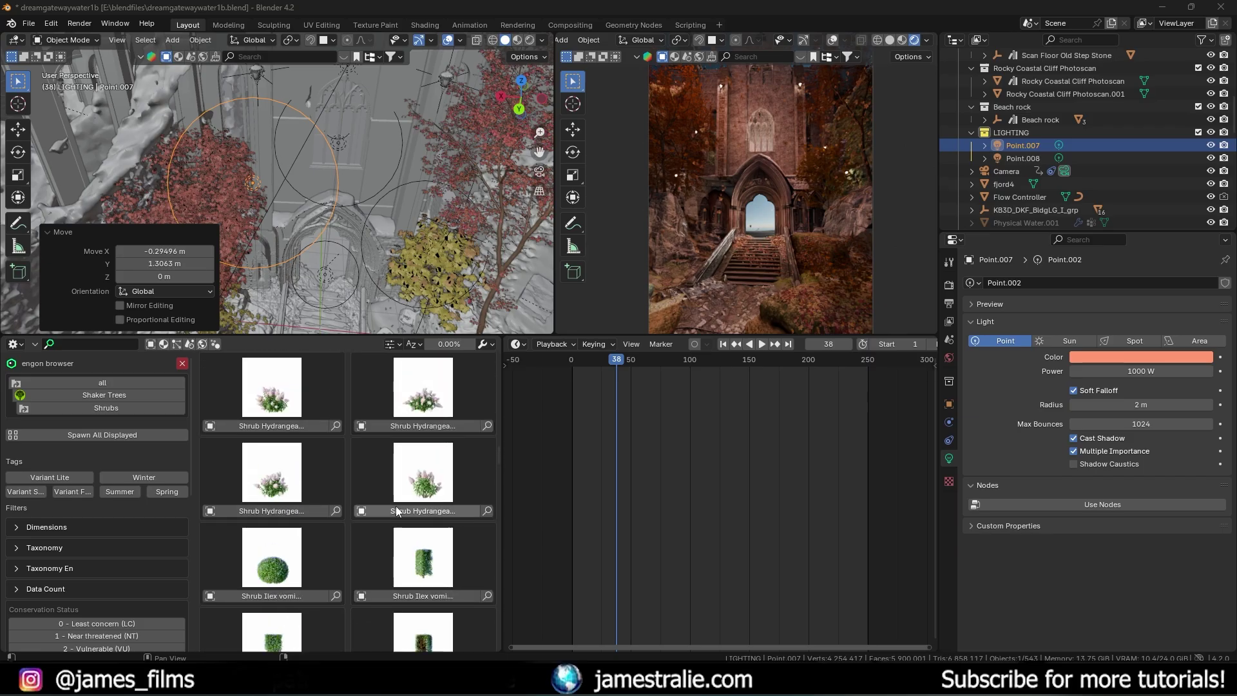
pyautogui.moveTo(500, 453); pyautogui.dragTo(630, 456)
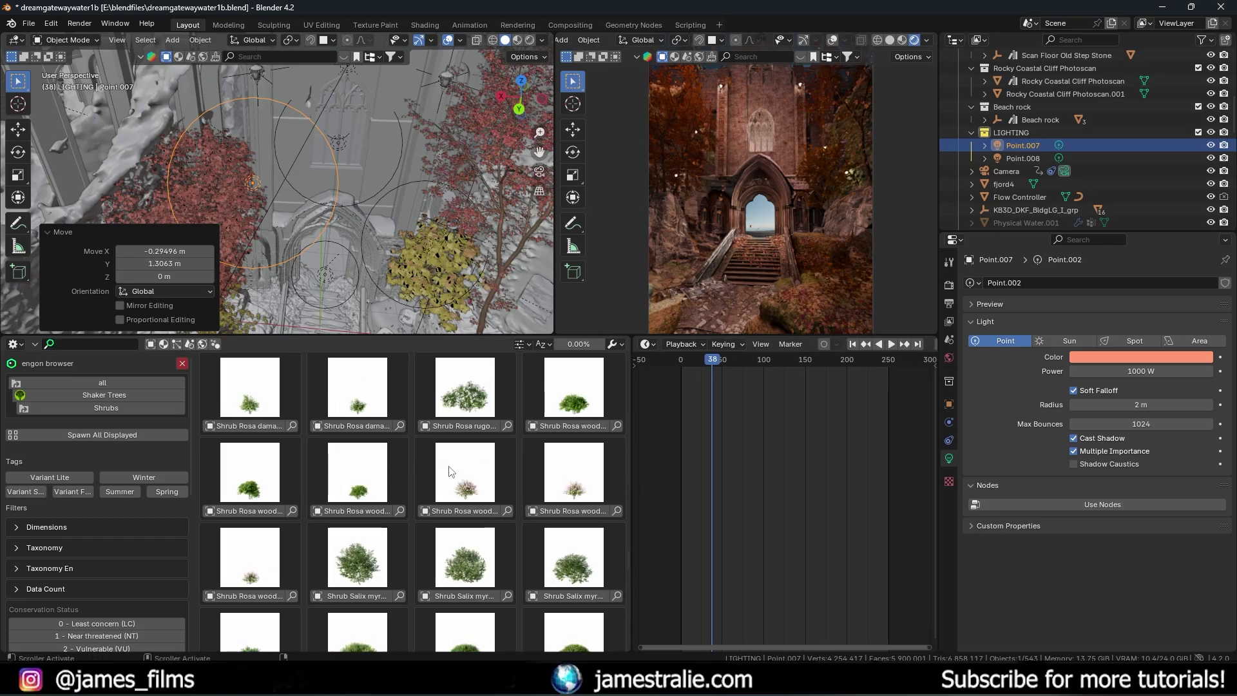
# Step: Browse the four-column shrub thumbnails up to the top and back down
pyautogui.scroll(4, 451, 471)
pyautogui.scroll(5, 447, 471)
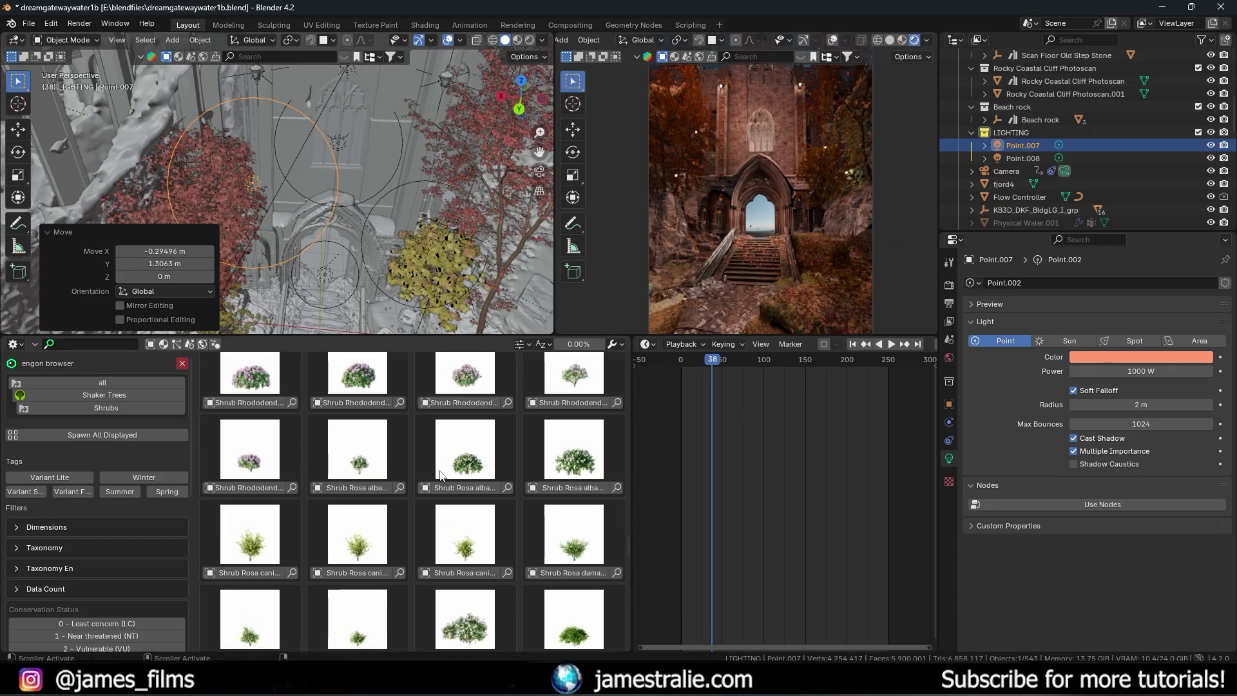
pyautogui.scroll(8, 394, 478)
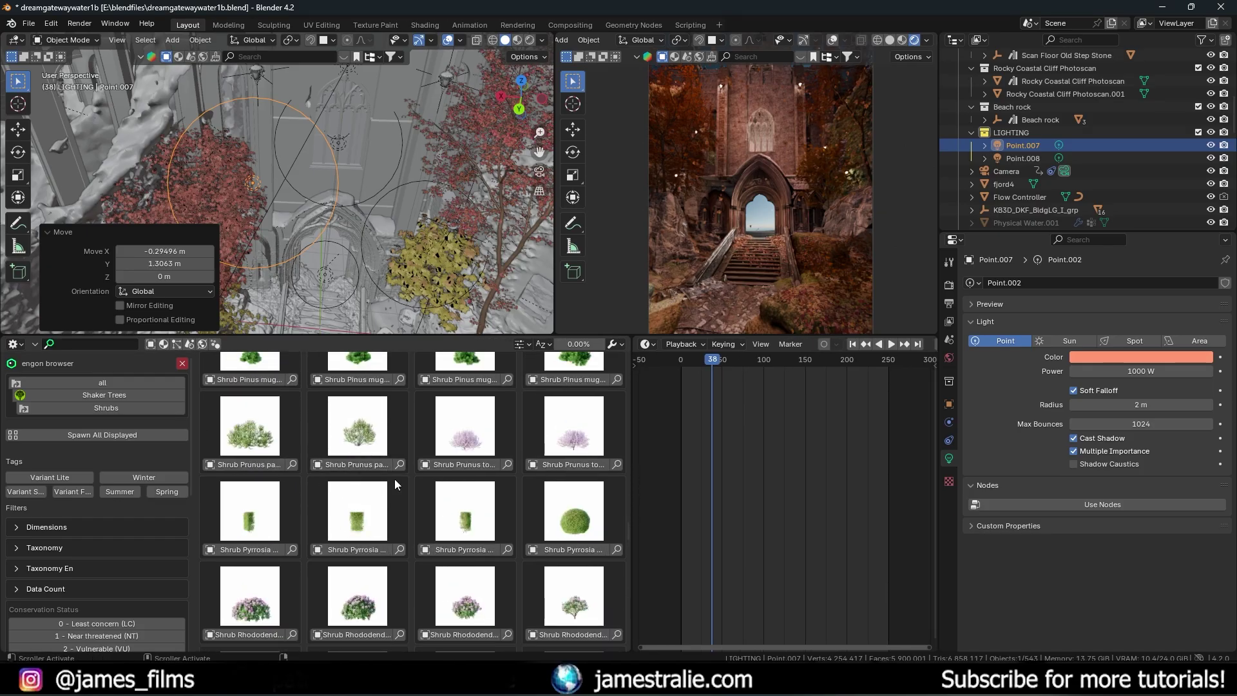
pyautogui.scroll(5, 396, 480)
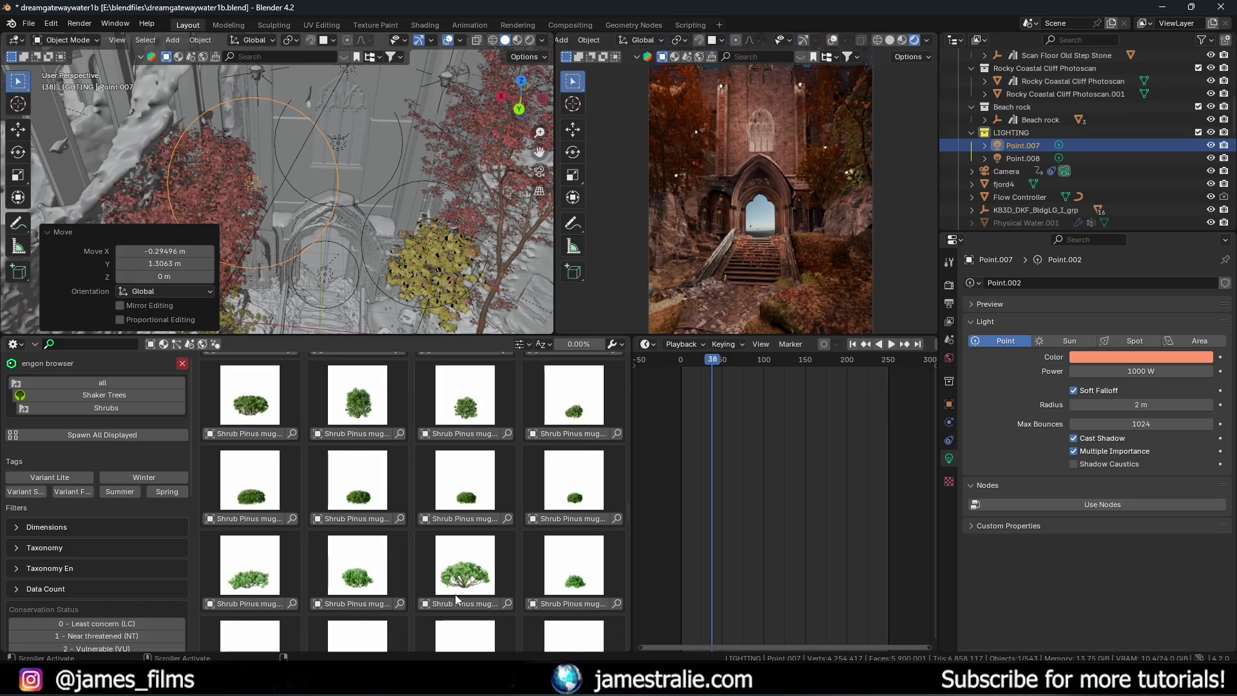
pyautogui.scroll(-3, 386, 554)
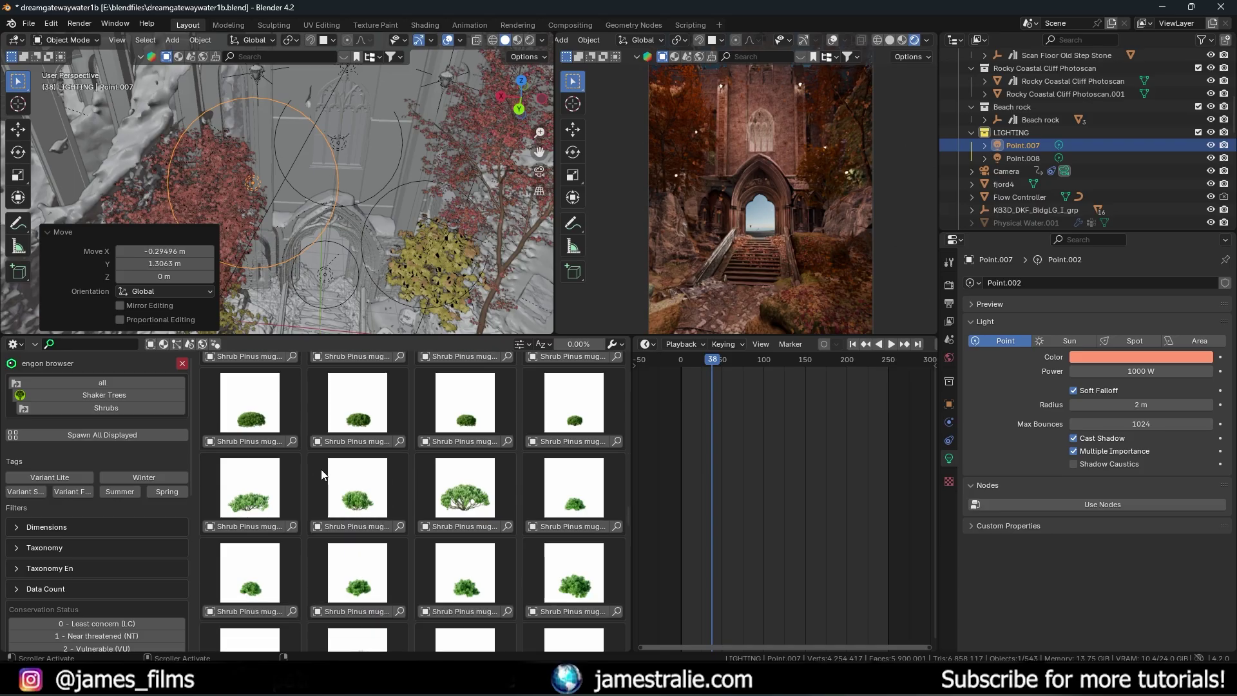
pyautogui.scroll(-5, 322, 477)
pyautogui.scroll(-10, 365, 483)
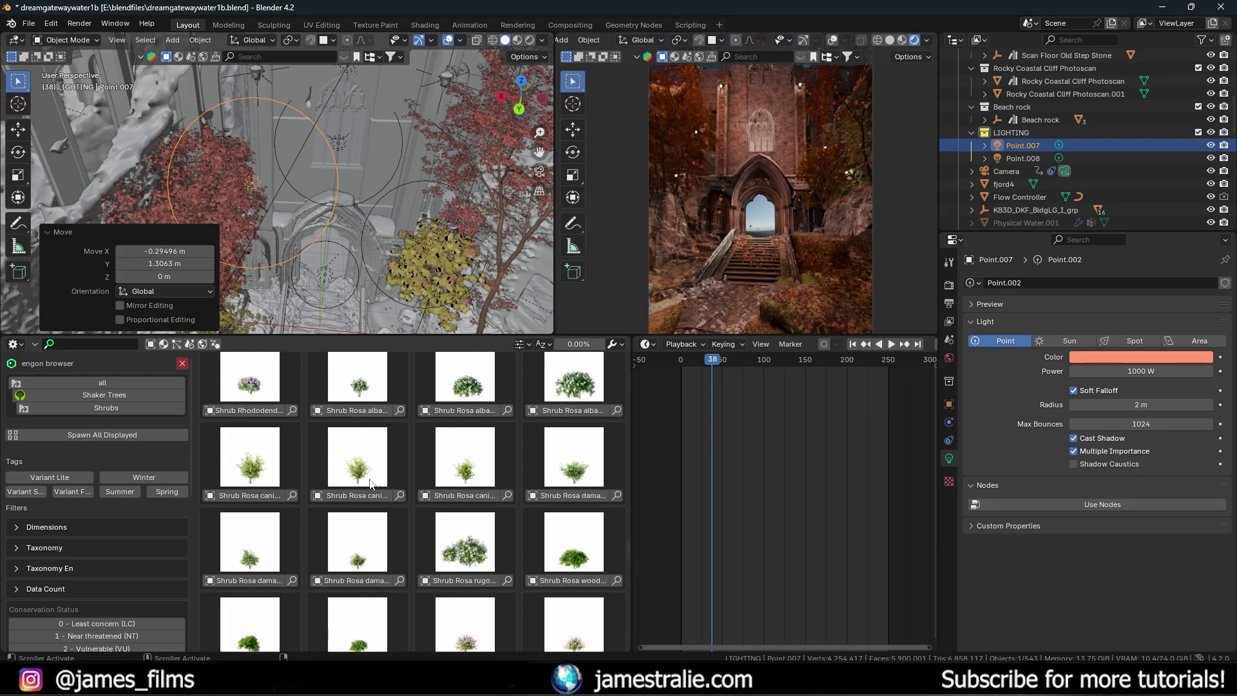
pyautogui.scroll(-8, 363, 478)
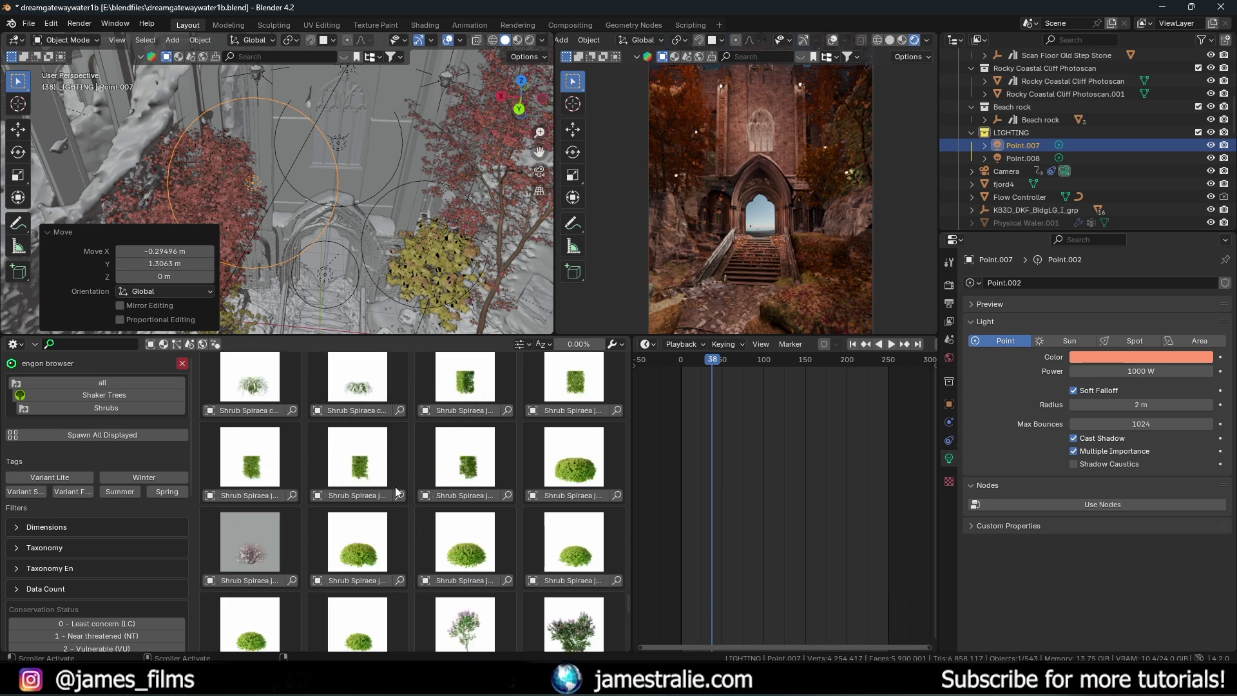
pyautogui.scroll(-5, 405, 477)
pyautogui.scroll(-1, 509, 499)
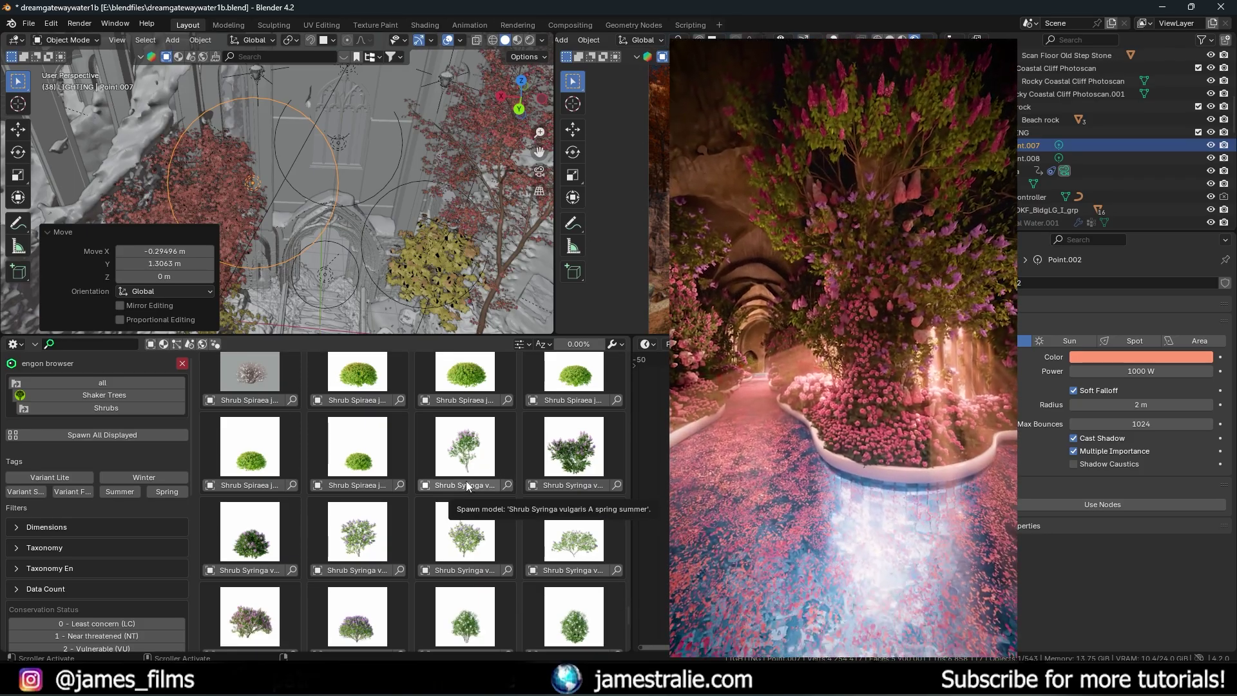
# Step: Change the engon category from Shrubs to Deciduous to list the Tree Malus domestica variants
pyautogui.scroll(-6, 451, 489)
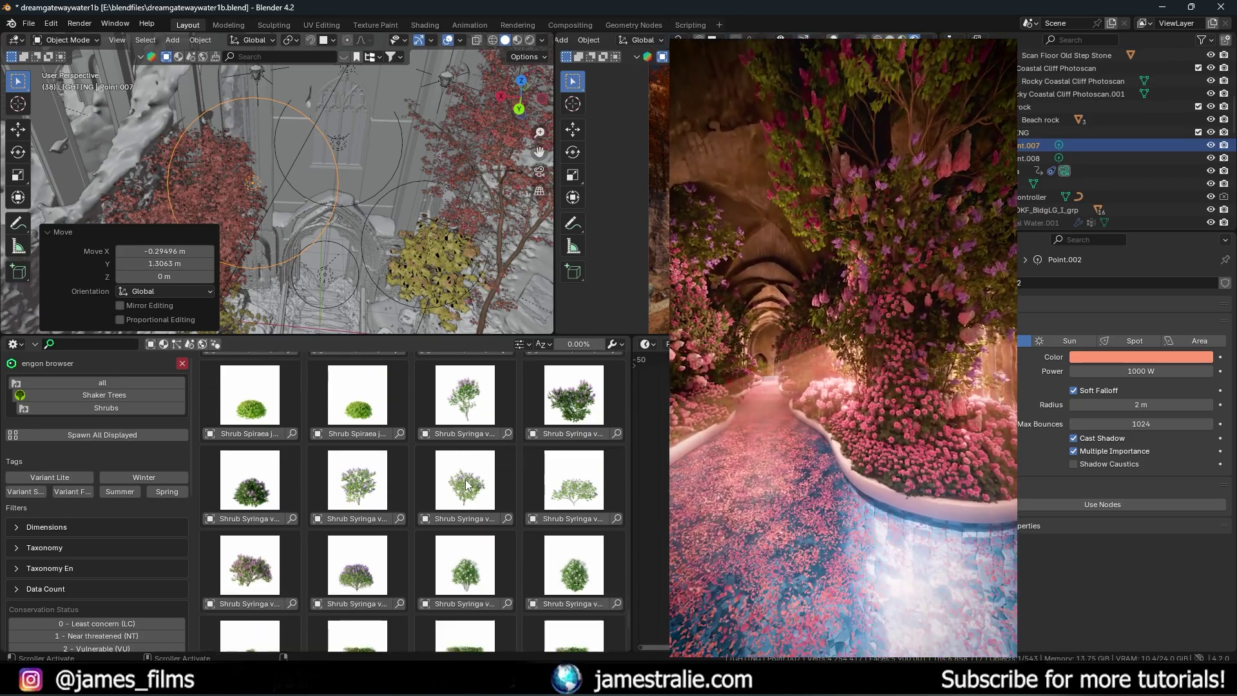
pyautogui.scroll(-6, 412, 483)
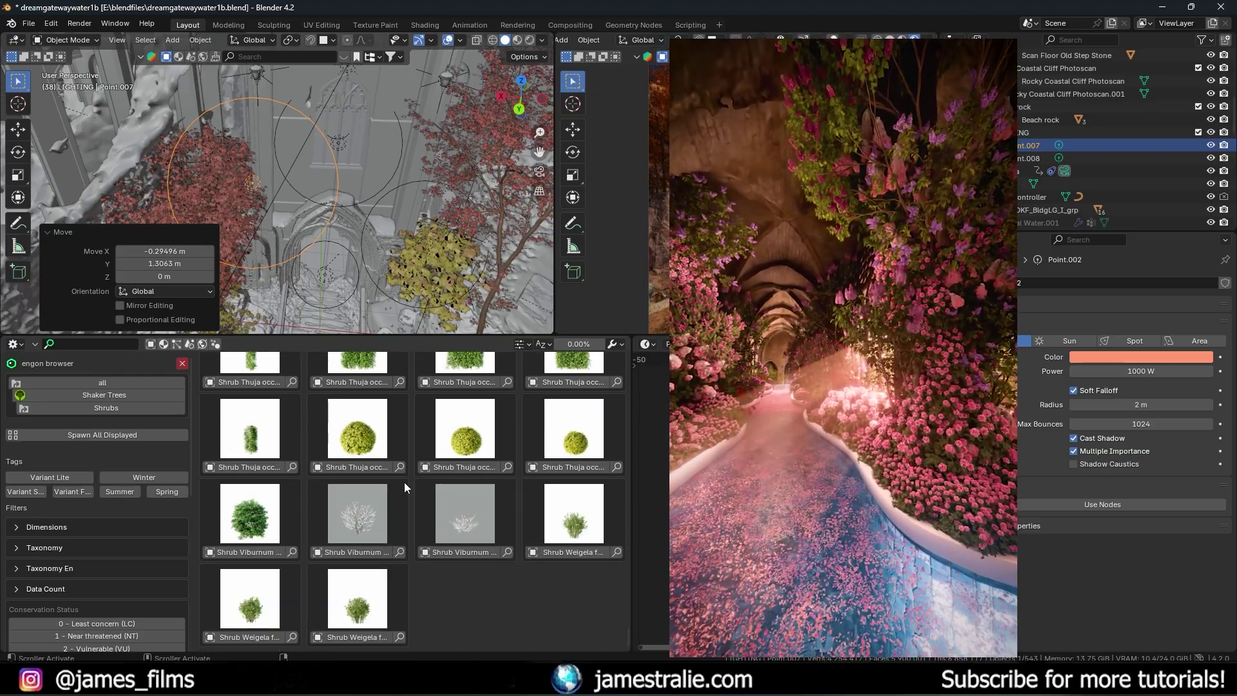
pyautogui.click(126, 397)
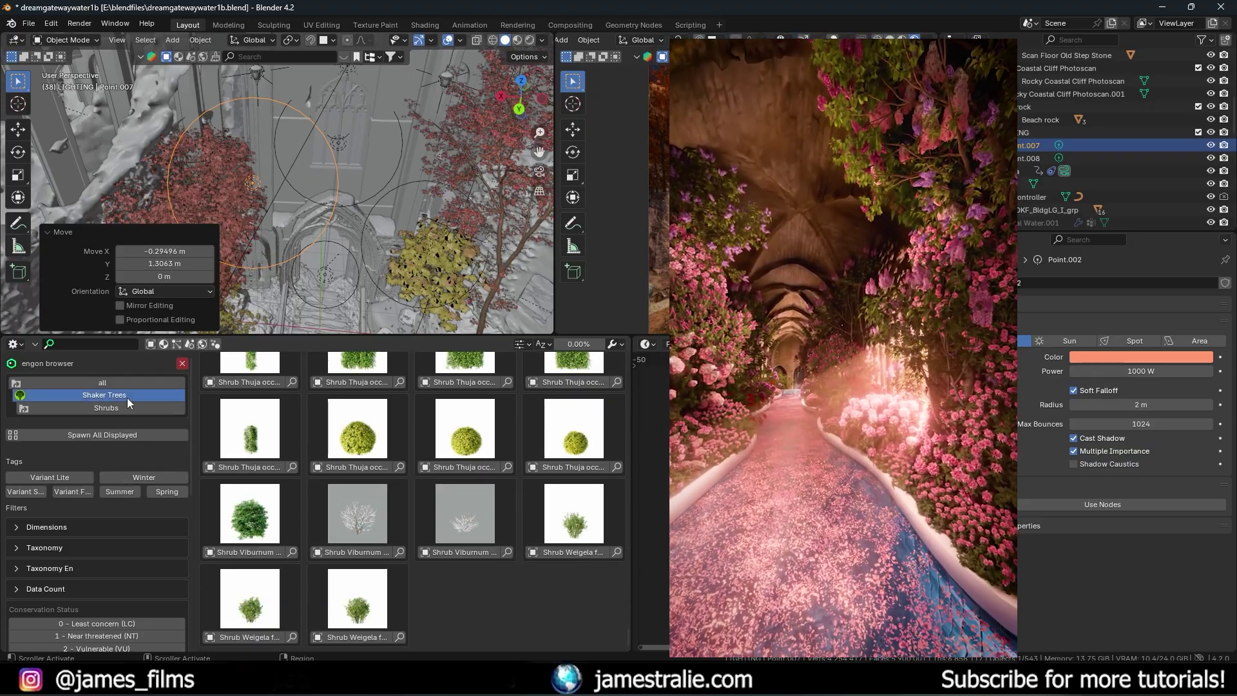
pyautogui.click(121, 407)
pyautogui.scroll(-2, 444, 470)
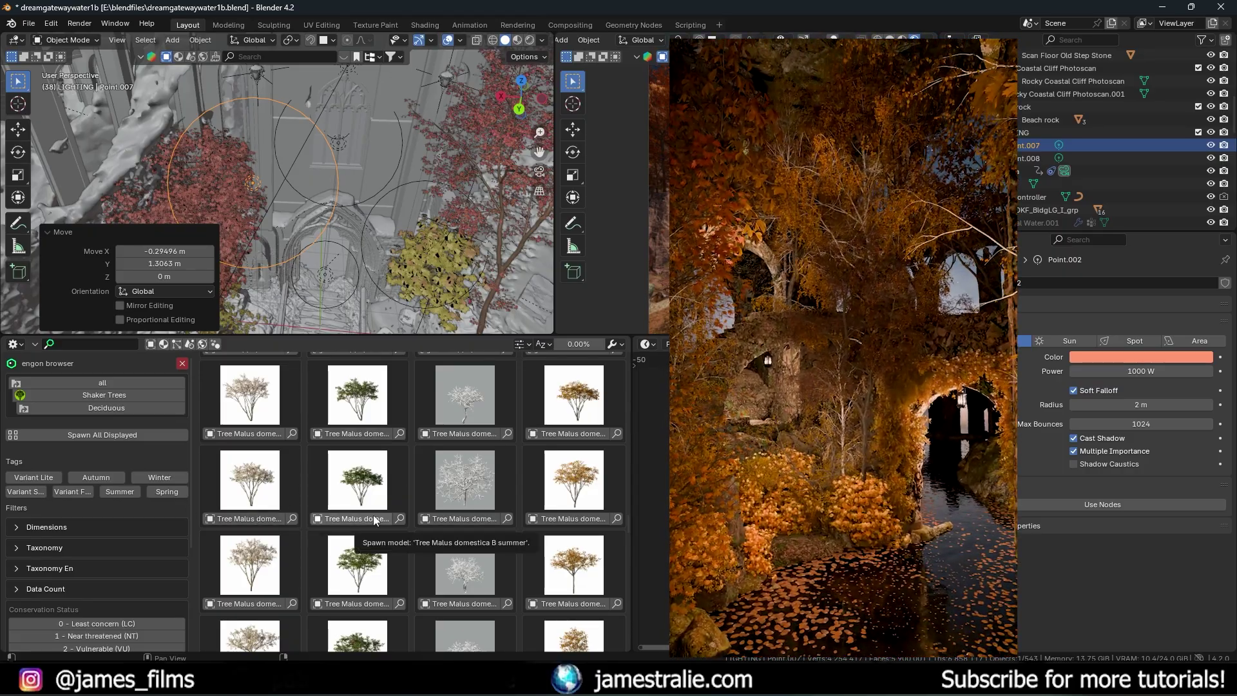
# Step: Try a bare winter Malus tree in the scene, then delete it
pyautogui.scroll(-1, 389, 480)
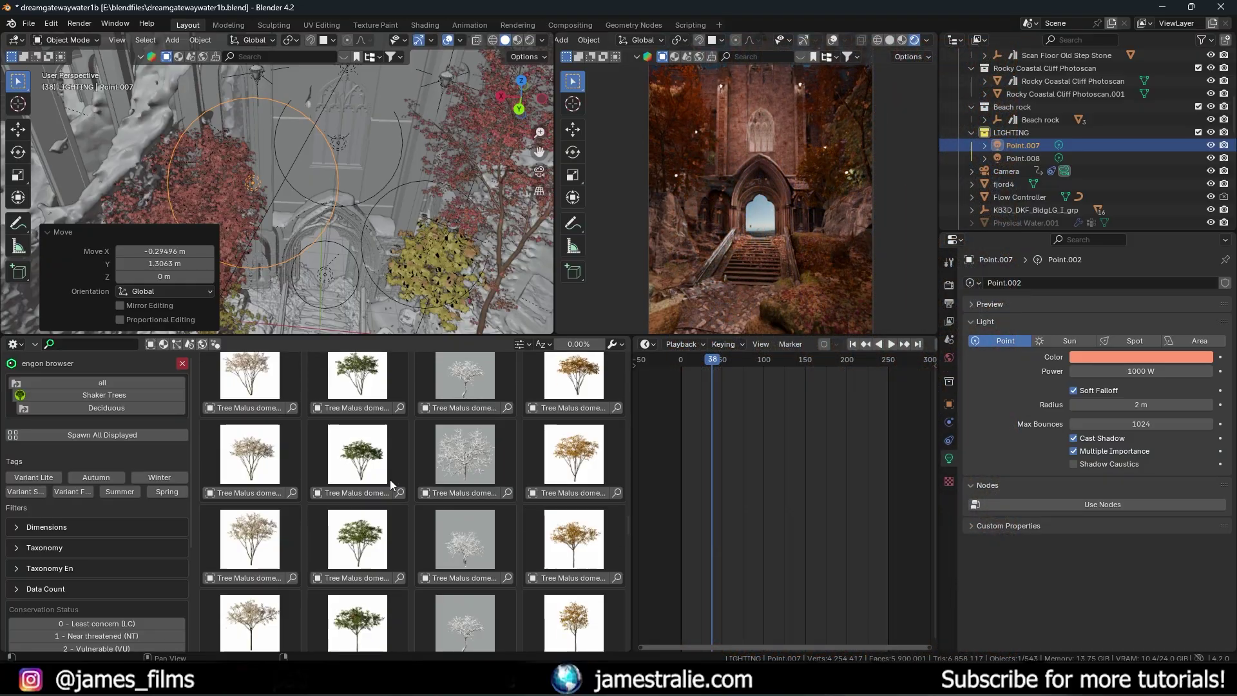
pyautogui.scroll(-2, 392, 484)
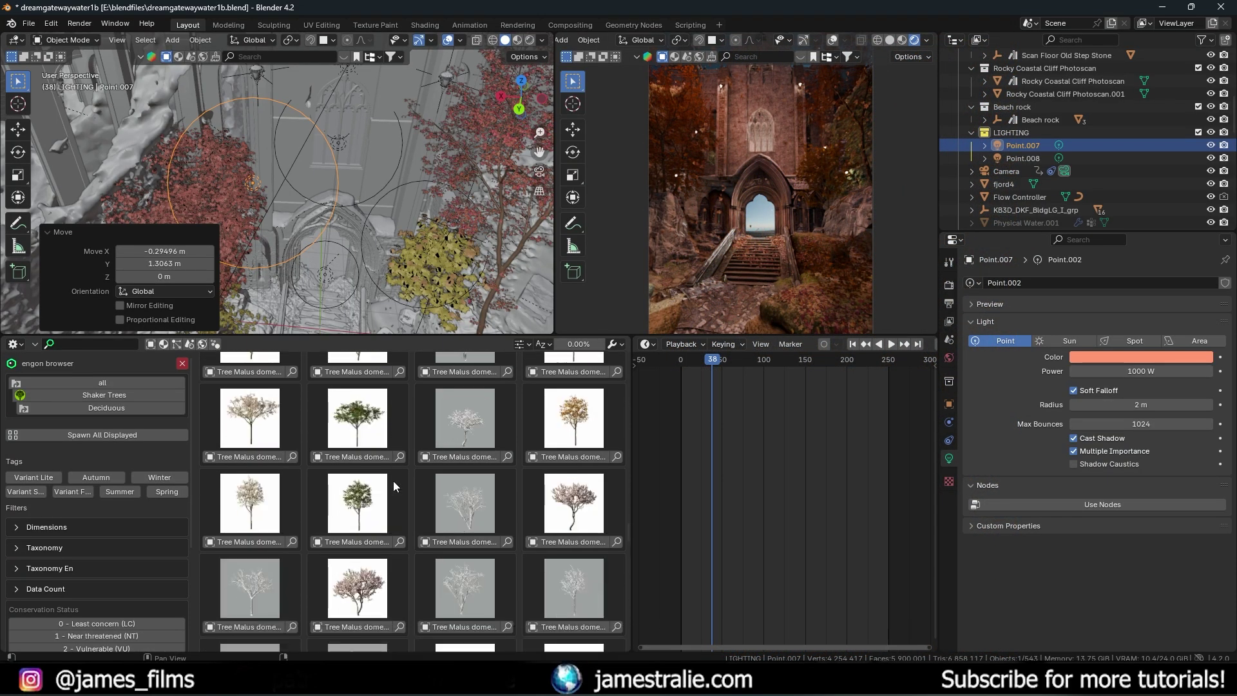
pyautogui.moveTo(464, 544); pyautogui.dragTo(313, 315)
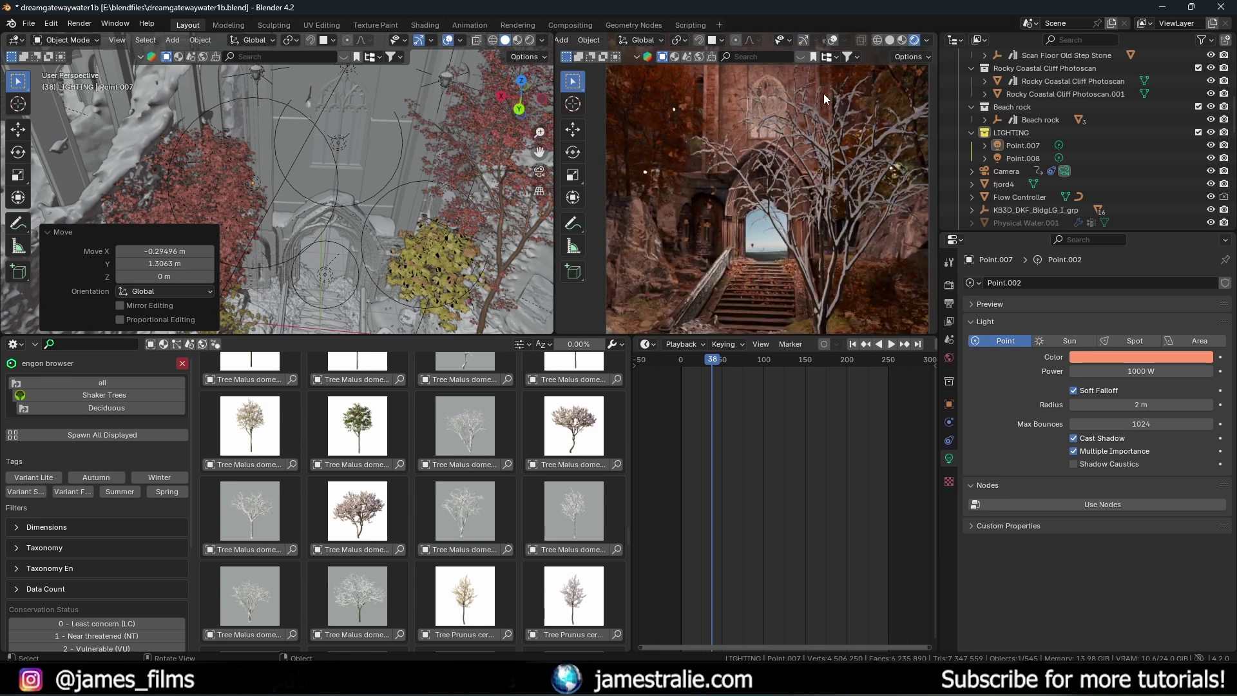
pyautogui.click(314, 247)
pyautogui.moveTo(313, 247); pyautogui.dragTo(317, 213, button='middle')
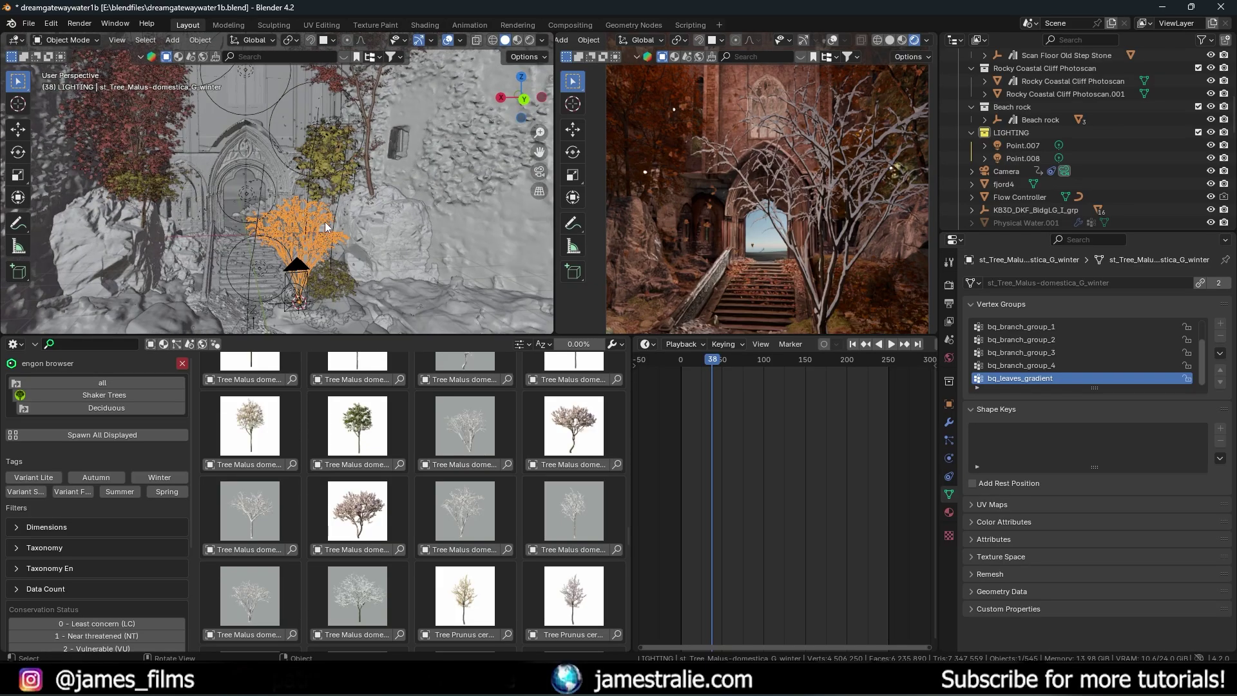
pyautogui.press('x')
pyautogui.click(320, 219)
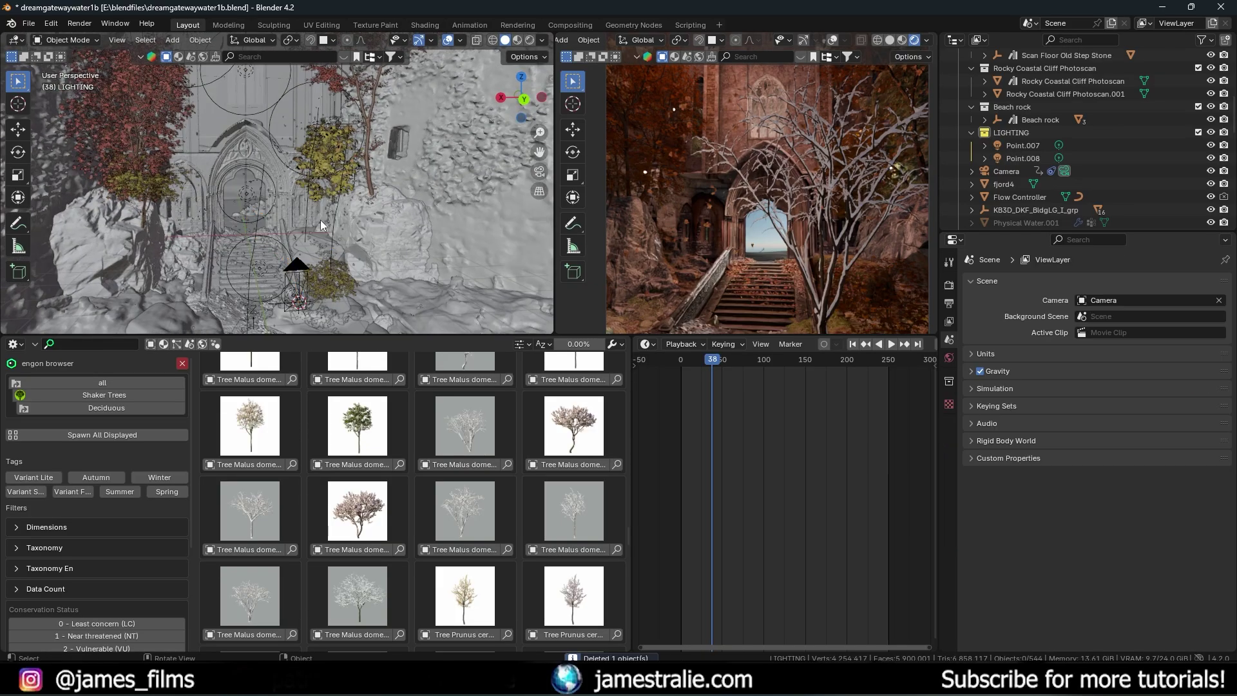
# Step: Place an autumn Prunus cerasifera tree beside the castle entrance steps
pyautogui.scroll(-5, 446, 473)
pyautogui.scroll(-6, 449, 494)
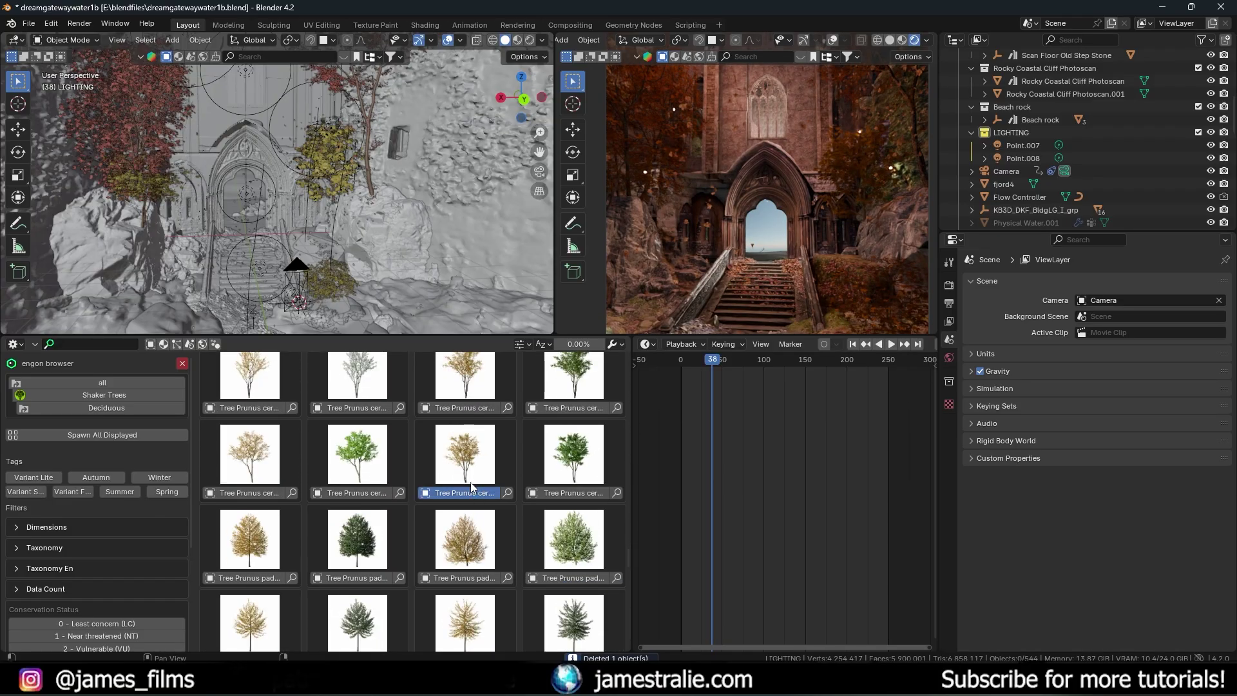
pyautogui.moveTo(473, 489); pyautogui.dragTo(301, 265)
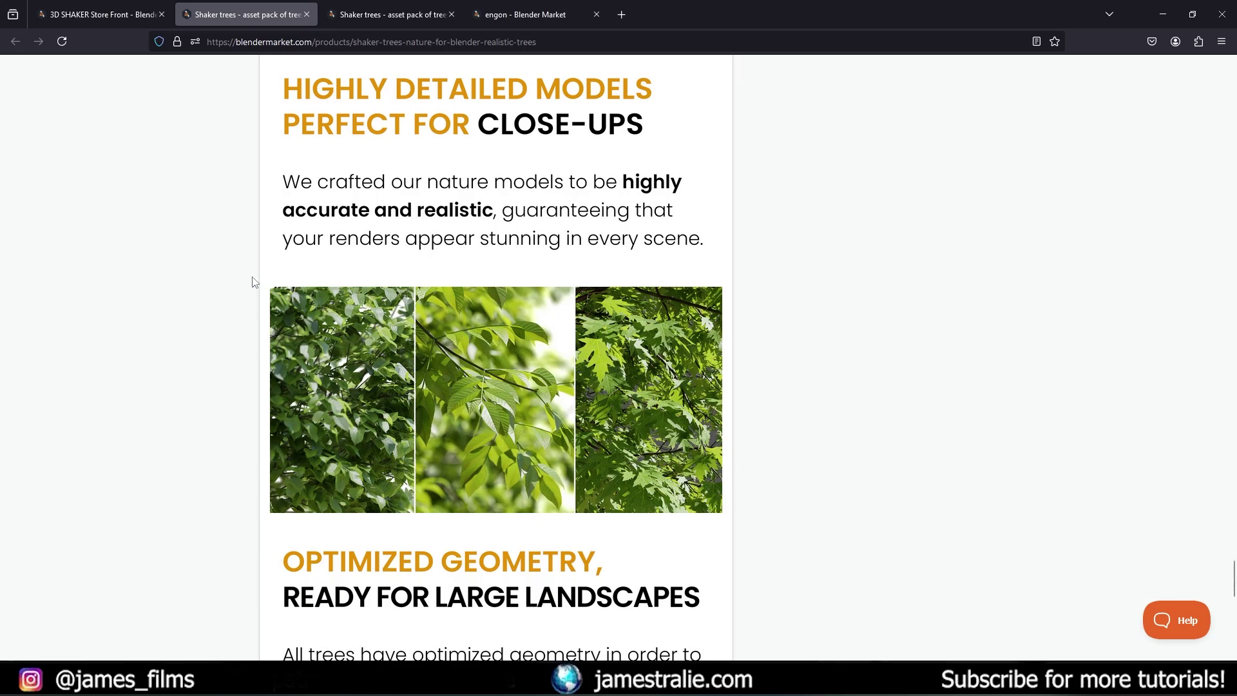
# Step: Scroll the Shaker Trees product page back up to the top
pyautogui.scroll(20, 246, 250)
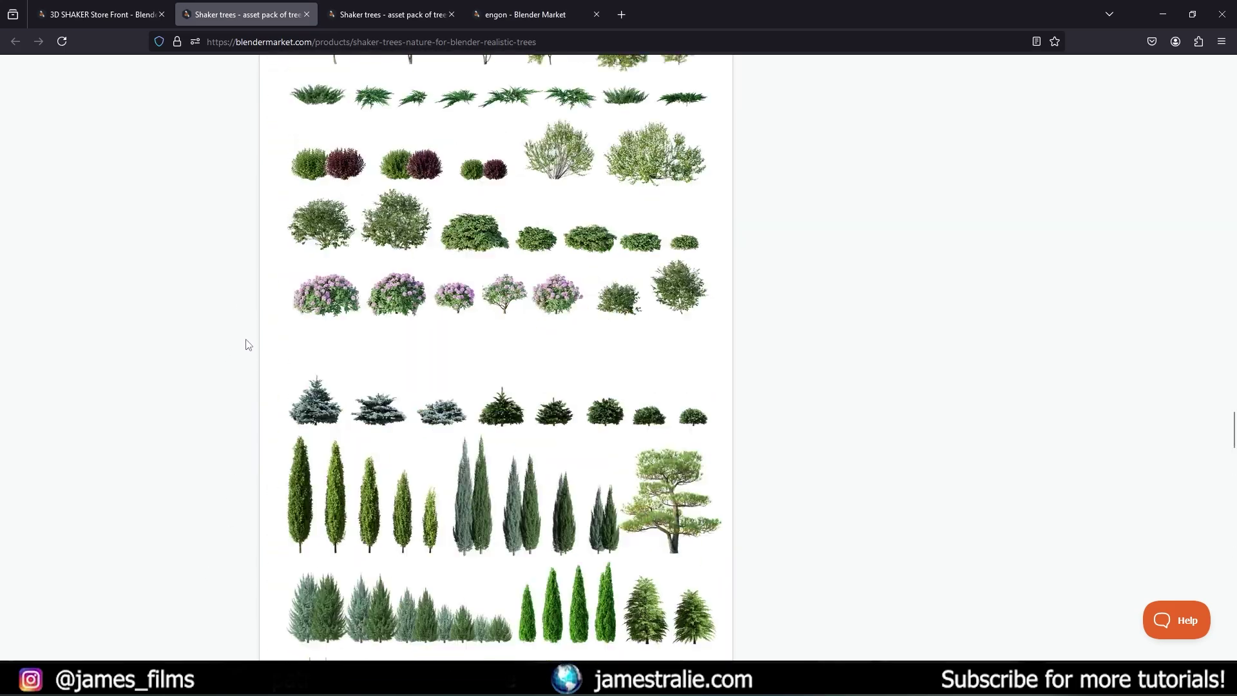
pyautogui.scroll(-15, 226, 342)
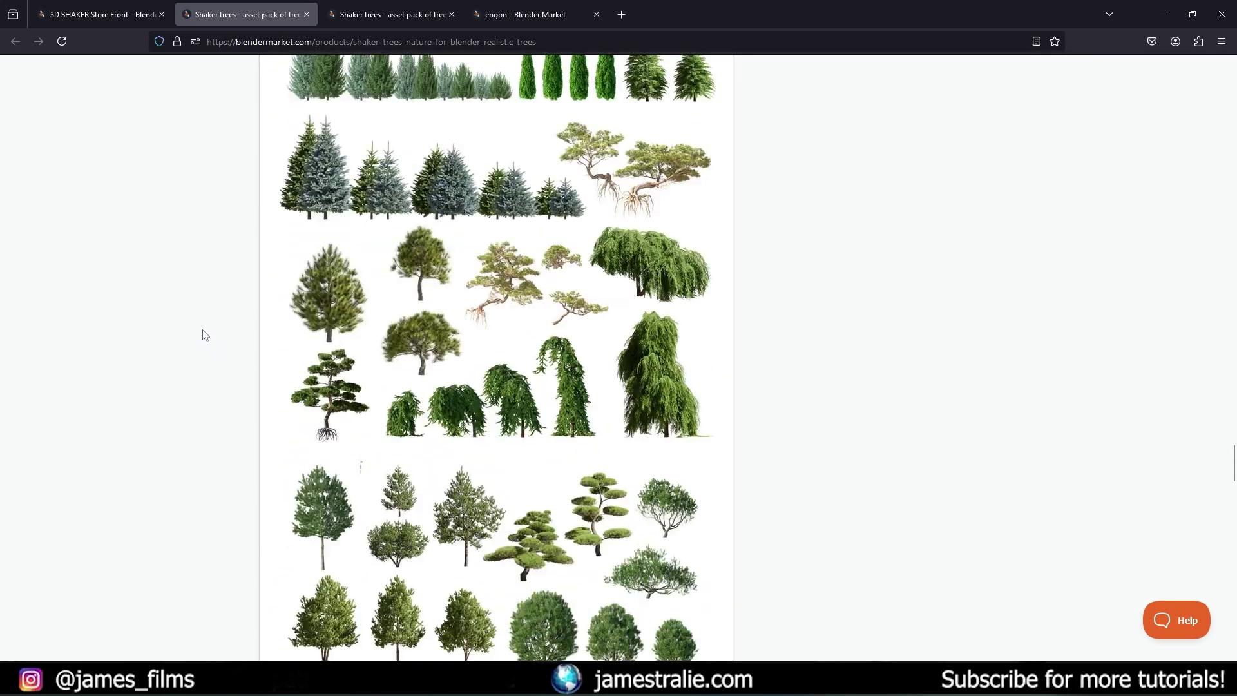
pyautogui.scroll(1, 310, 372)
pyautogui.moveTo(1231, 483); pyautogui.dragTo(1221, 58)
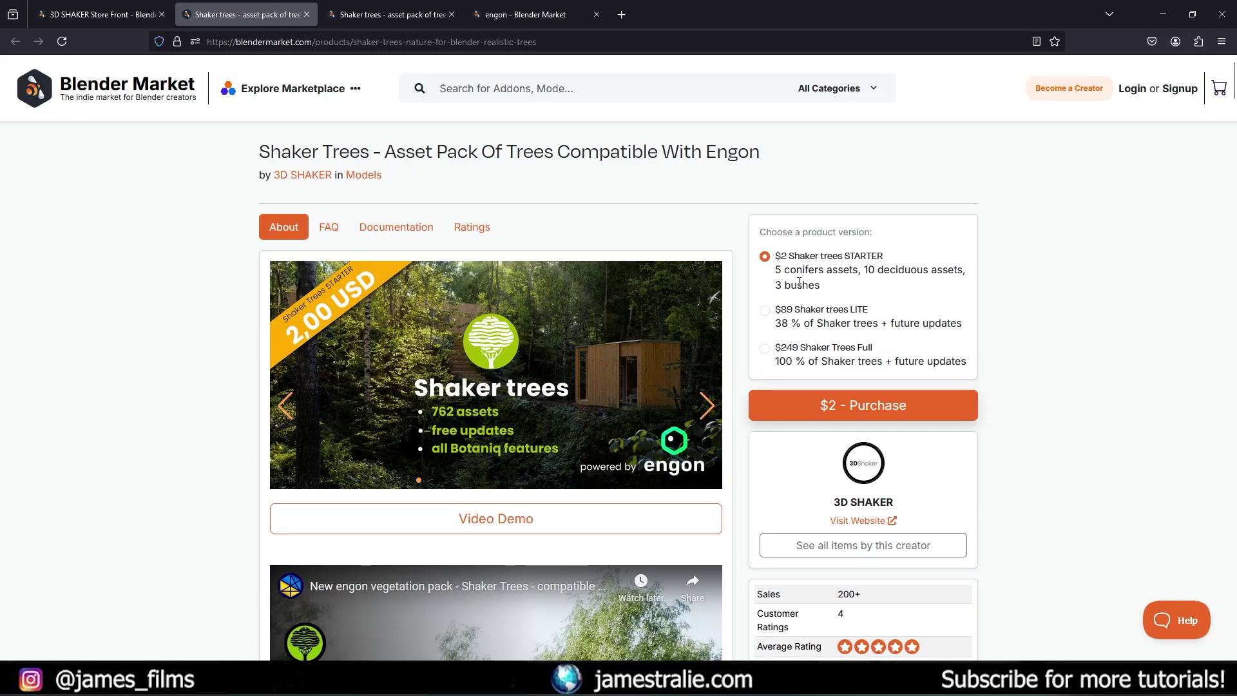
# Step: Highlight the STARTER and LITE version names on the Shaker Trees page
pyautogui.moveTo(794, 259); pyautogui.dragTo(885, 258)
pyautogui.click(867, 265)
pyautogui.moveTo(827, 312); pyautogui.dragTo(879, 316)
pyautogui.click(854, 315)
# Step: Switch to the 3D SHAKER store front and scroll through its first product page
pyautogui.click(97, 14)
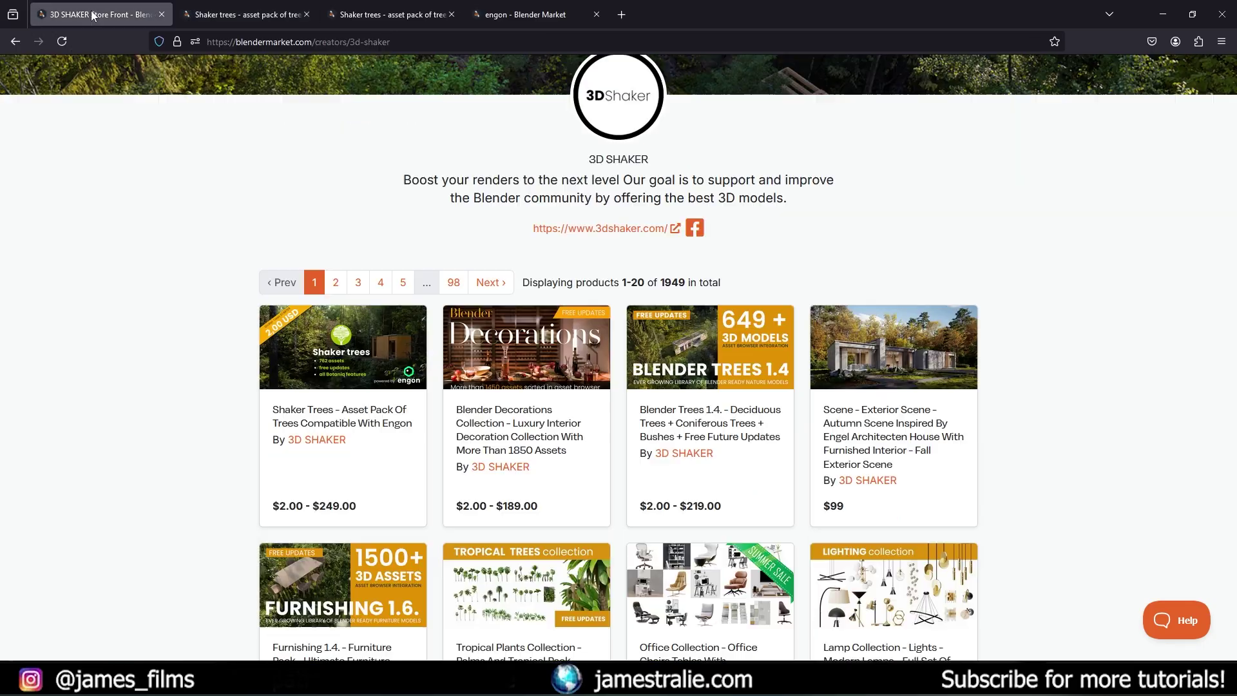
pyautogui.scroll(-10, 392, 183)
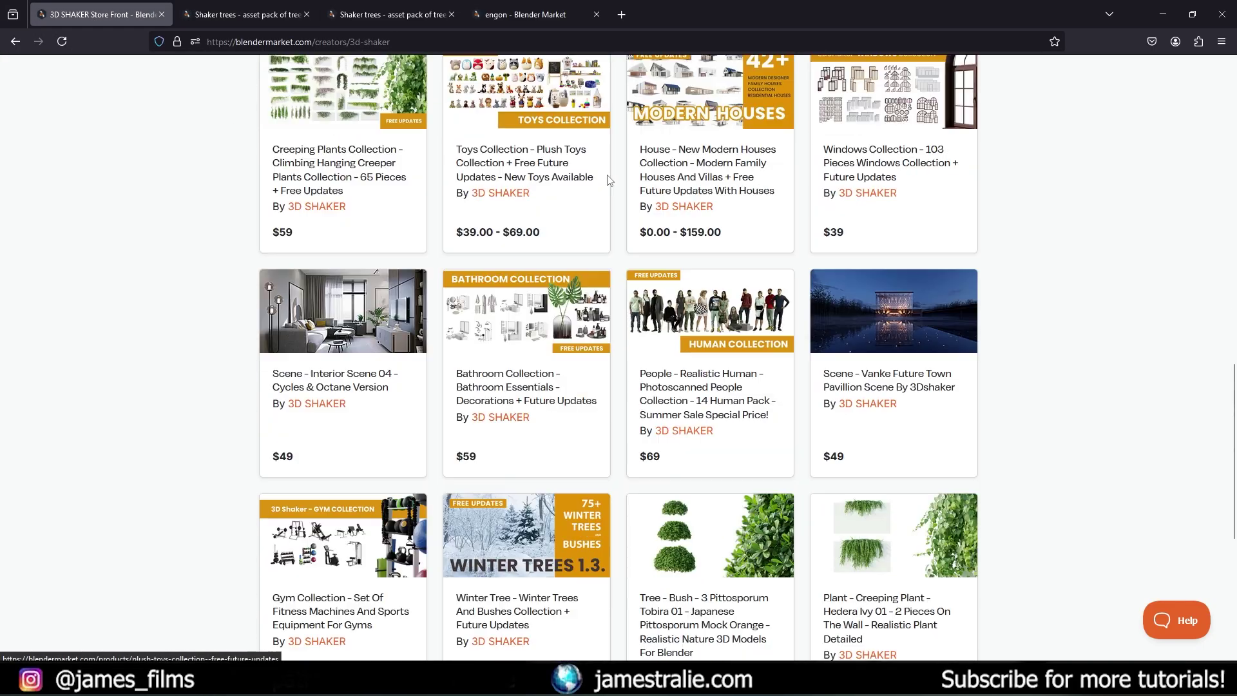
pyautogui.scroll(10, 387, 219)
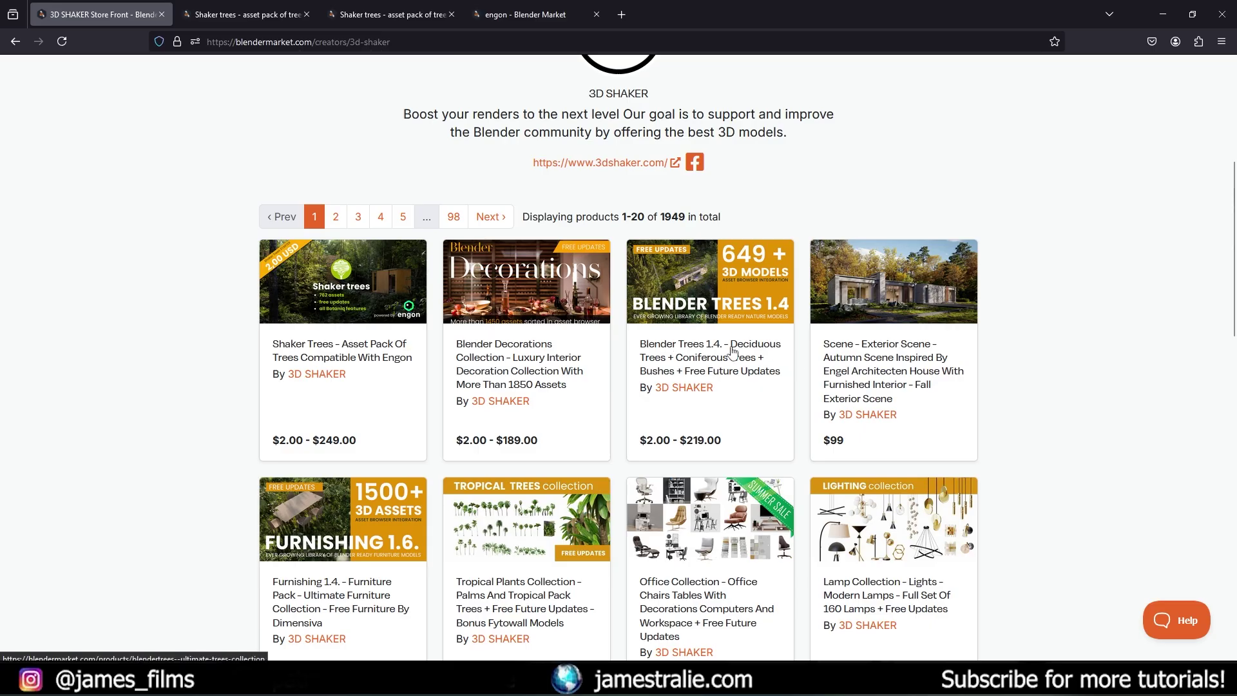
pyautogui.scroll(-7, 445, 297)
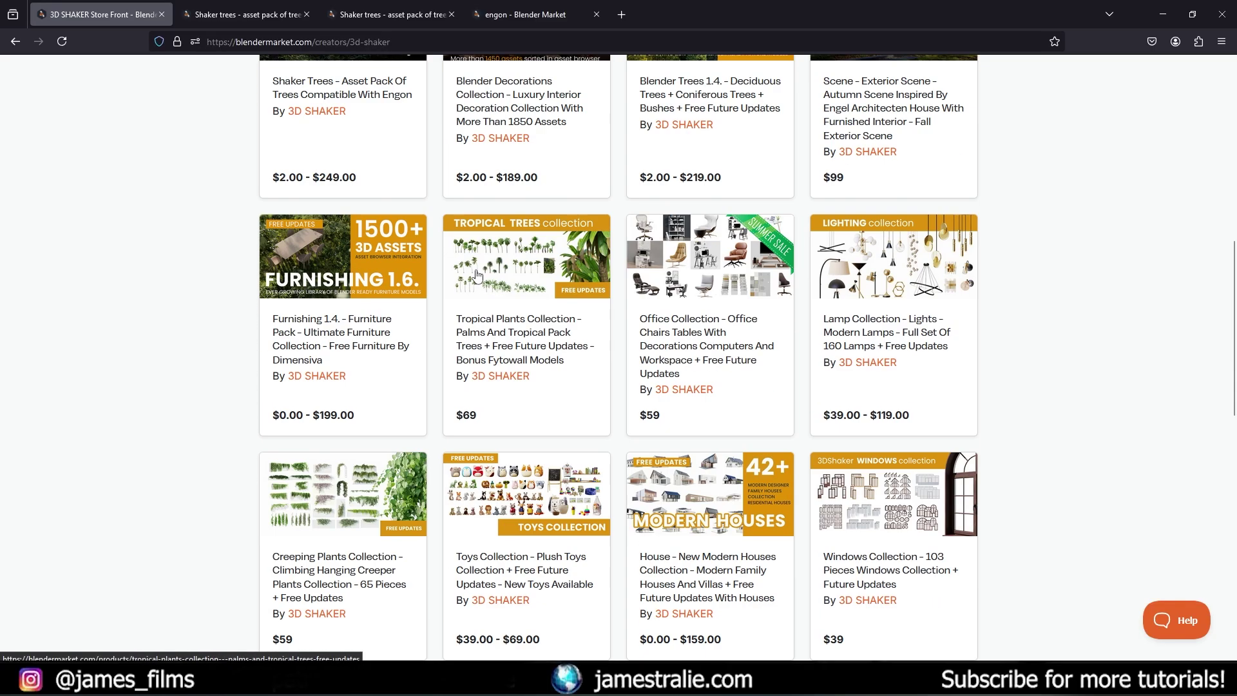
pyautogui.scroll(-6, 447, 257)
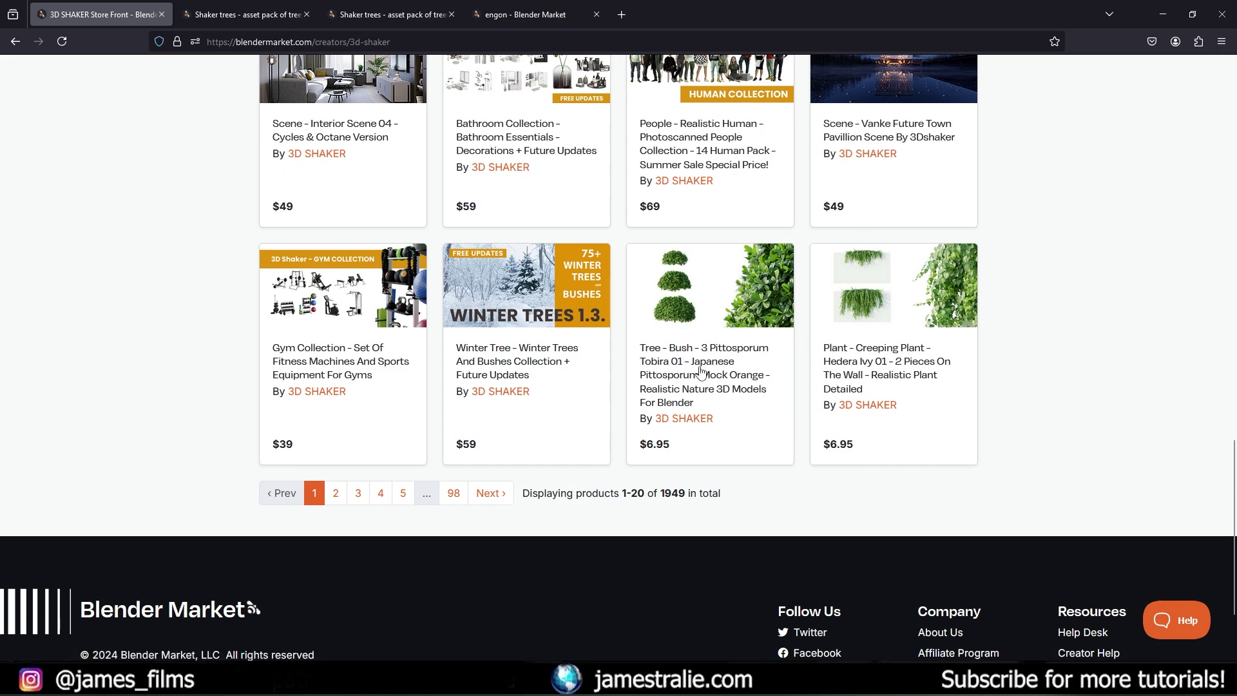
# Step: Browse pages 2 and 3 of the 3D SHAKER store's products
pyautogui.click(335, 493)
pyautogui.scroll(-1, 517, 392)
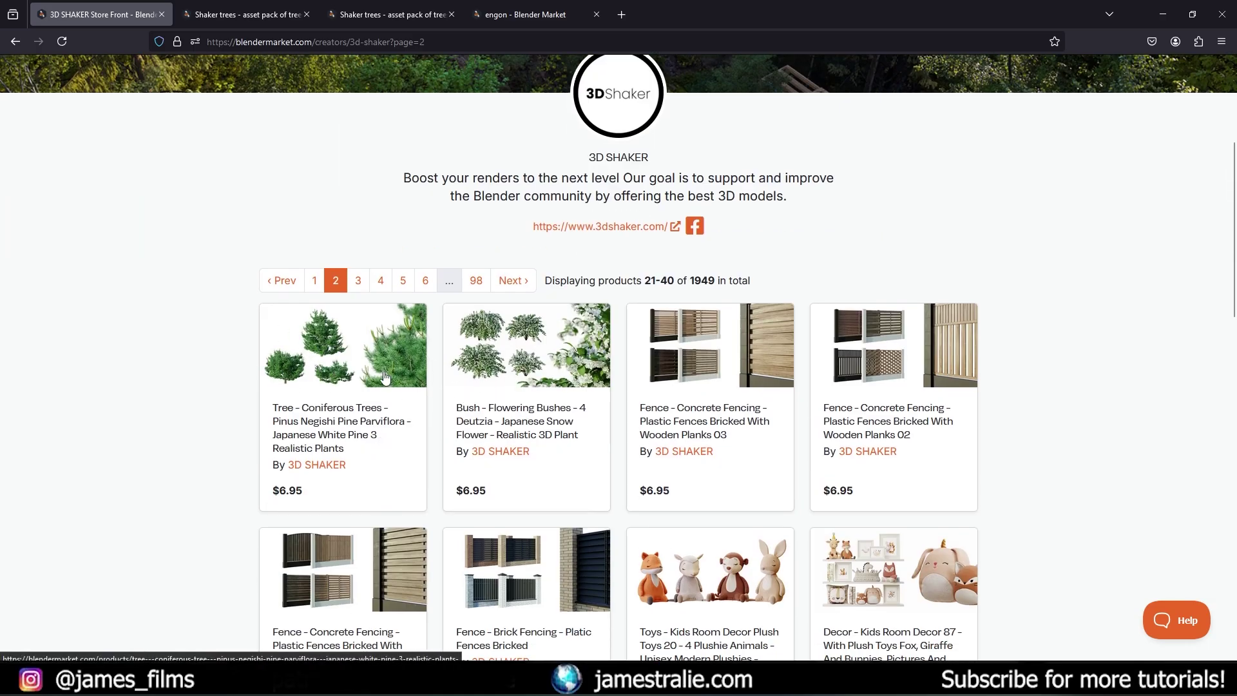
pyautogui.scroll(-1, 343, 364)
pyautogui.scroll(-12, 348, 390)
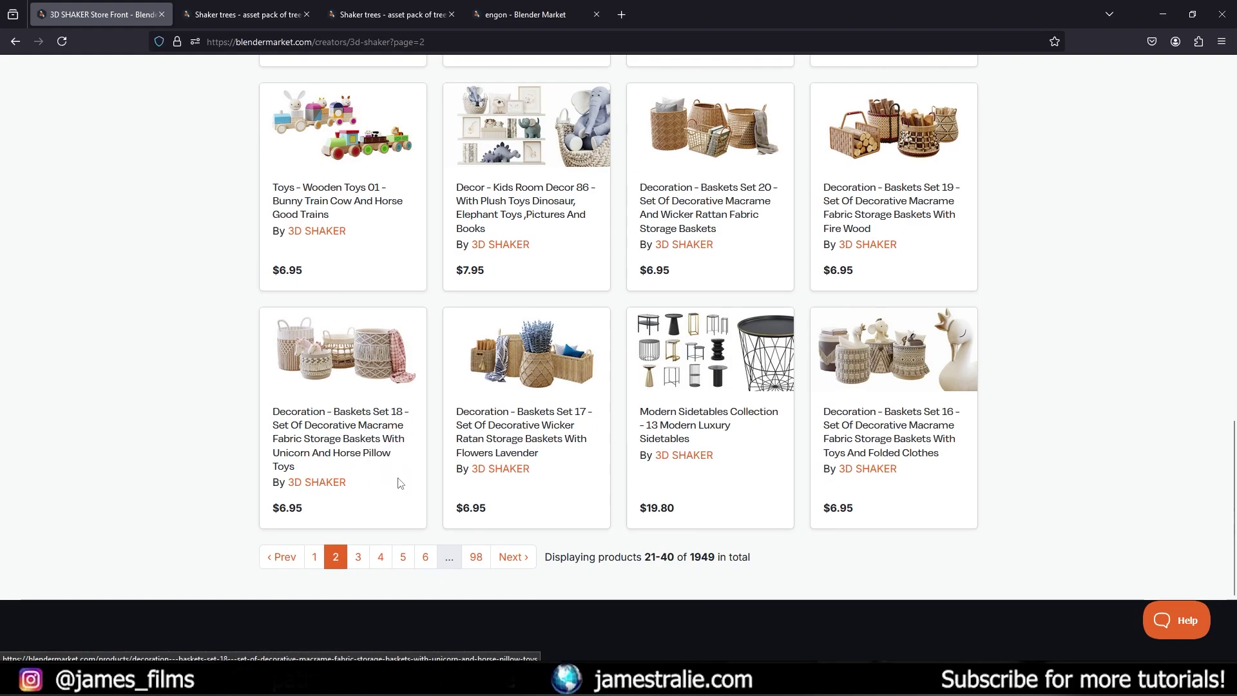
pyautogui.click(358, 557)
pyautogui.scroll(-9, 392, 534)
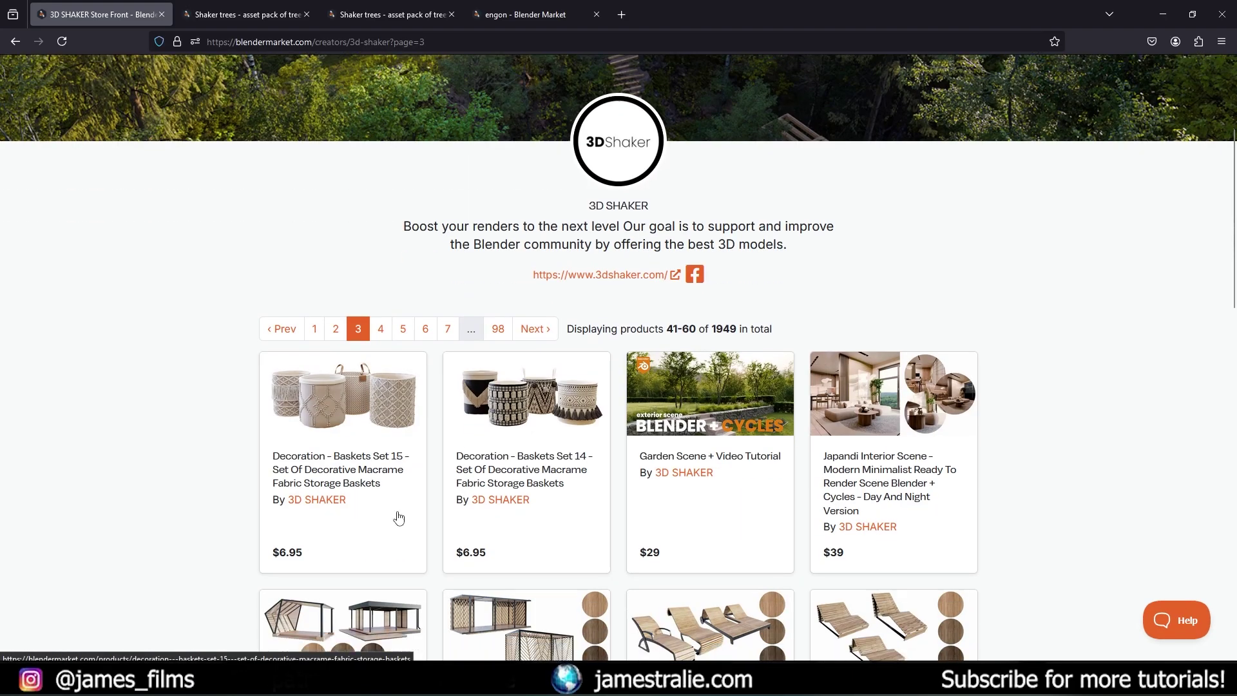
pyautogui.scroll(-11, 457, 451)
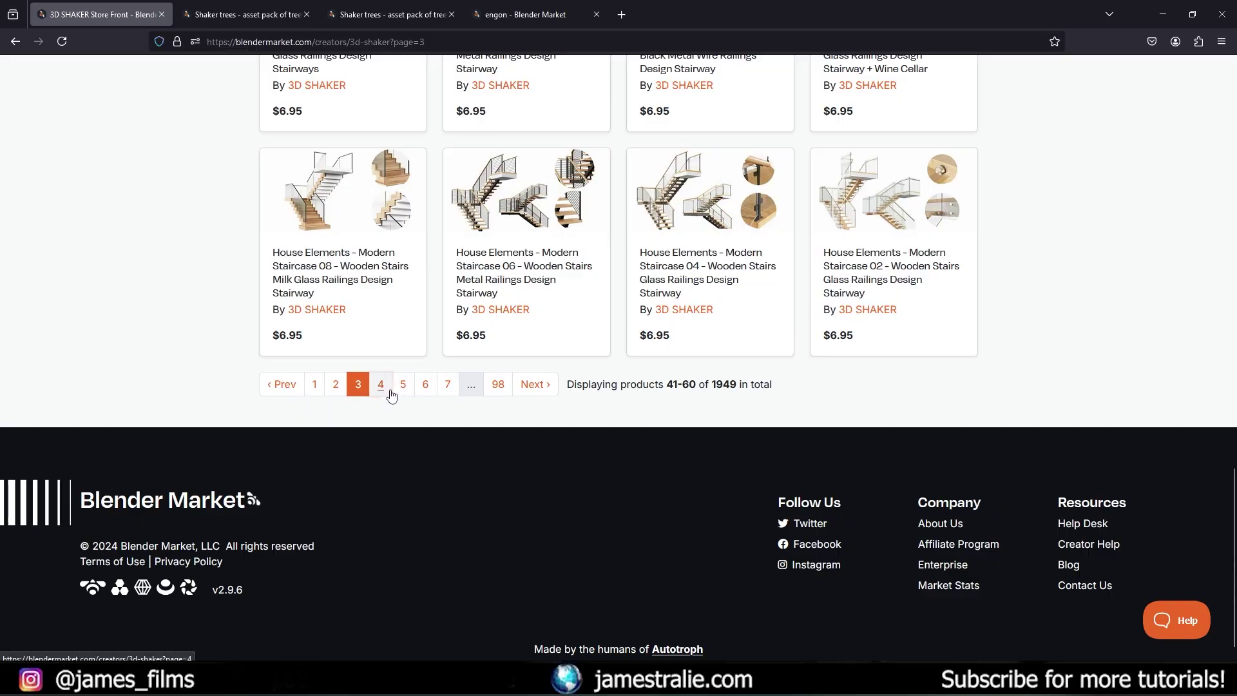
# Step: Browse pages 4 and 5 of the 3D SHAKER store's products
pyautogui.click(389, 390)
pyautogui.scroll(-3, 406, 387)
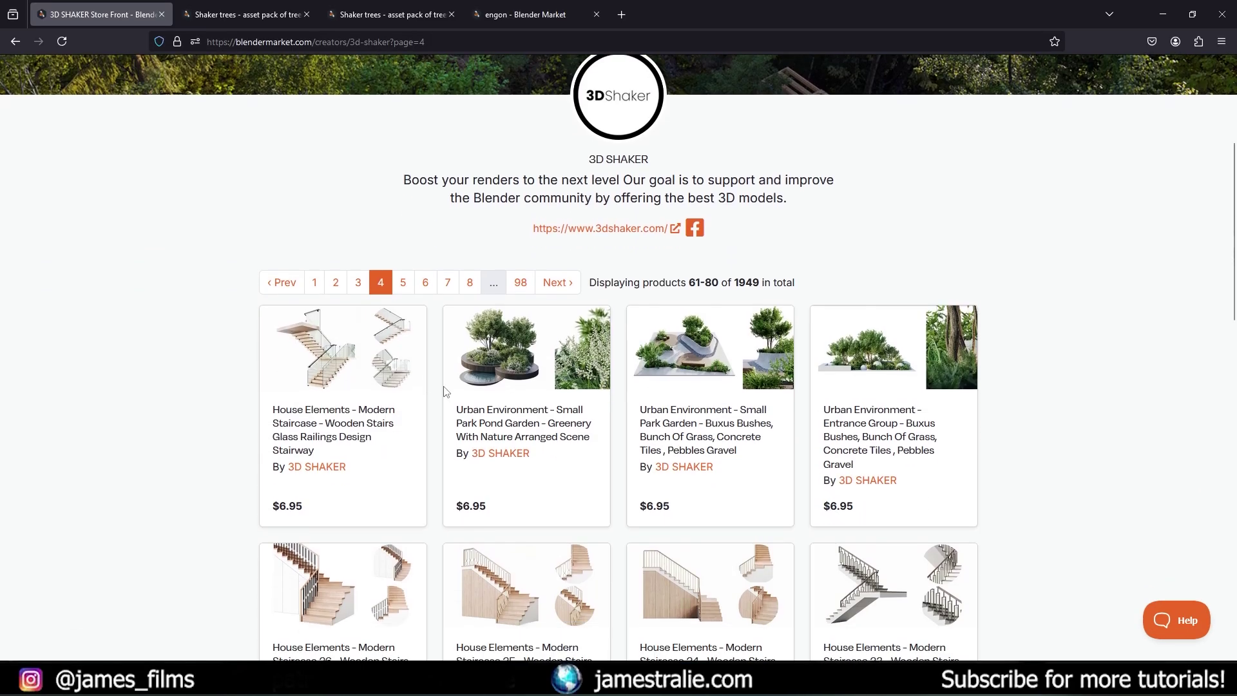
pyautogui.scroll(-1, 675, 338)
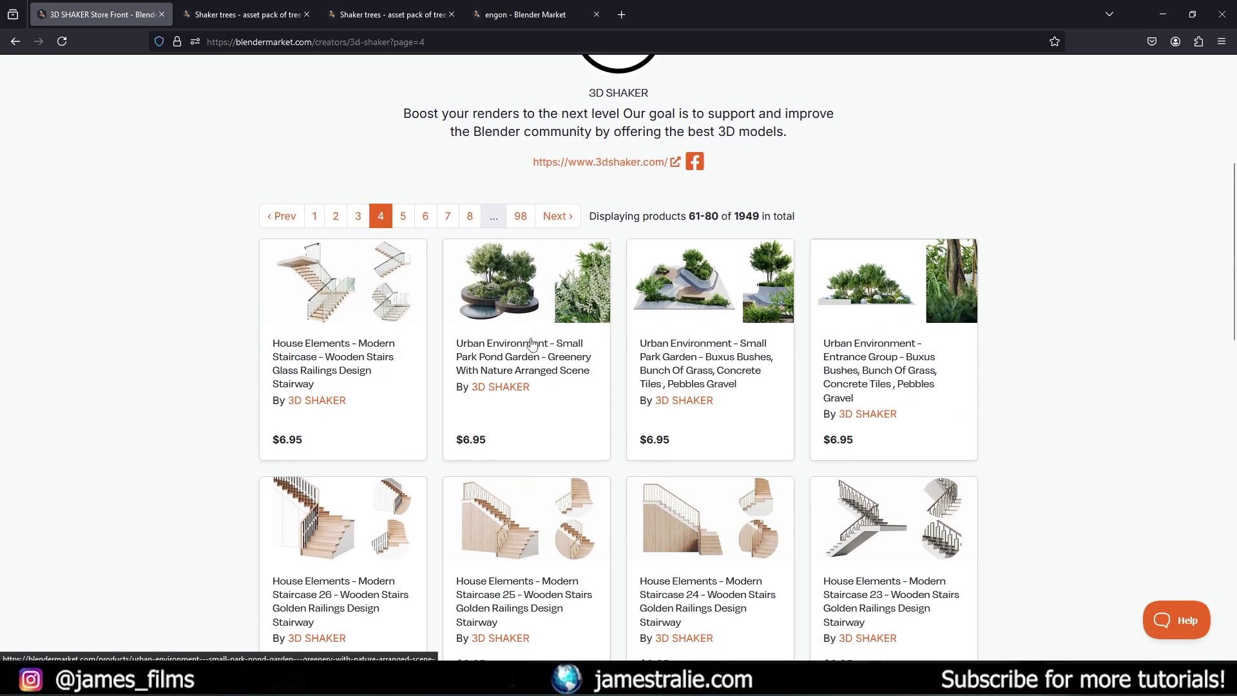
pyautogui.scroll(-2, 573, 315)
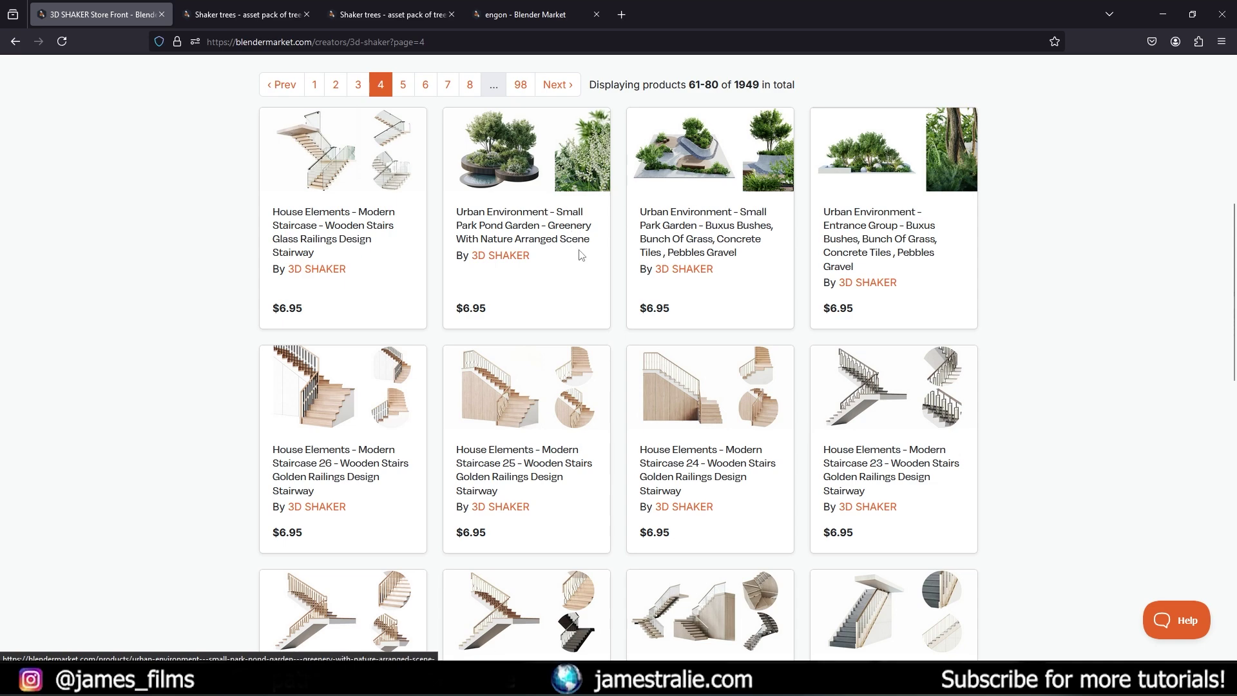
pyautogui.scroll(-12, 547, 255)
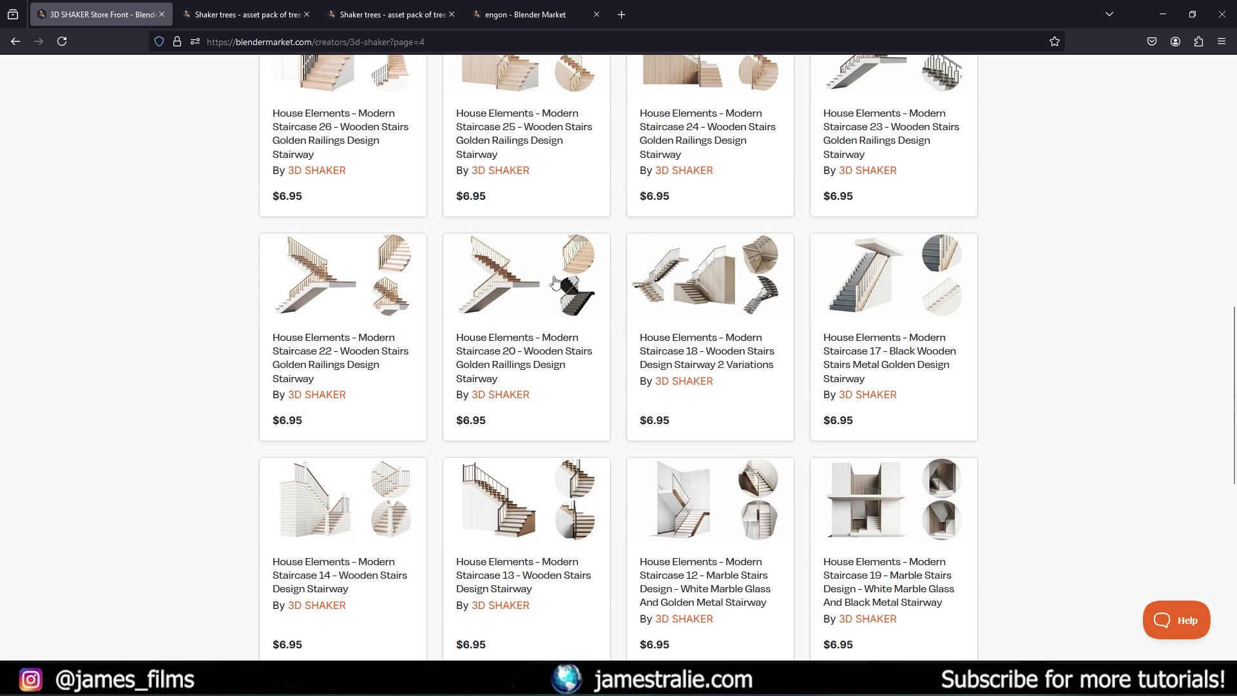
pyautogui.click(404, 531)
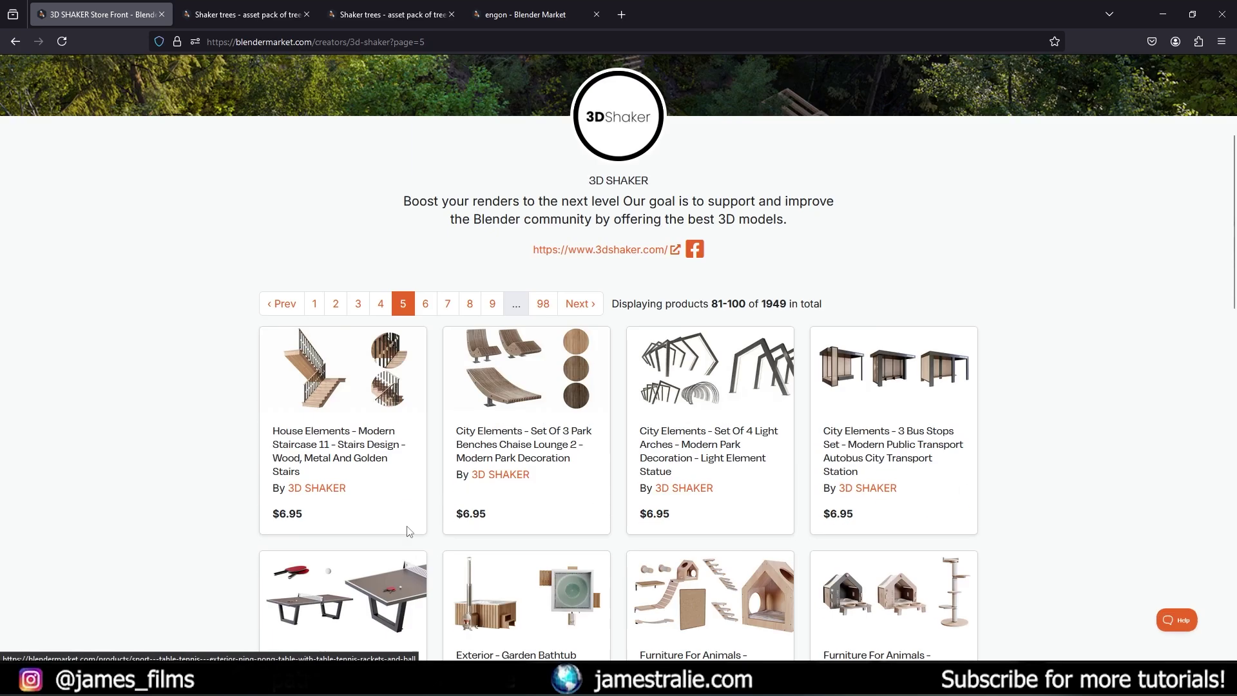
pyautogui.scroll(-10, 636, 449)
pyautogui.scroll(-7, 636, 449)
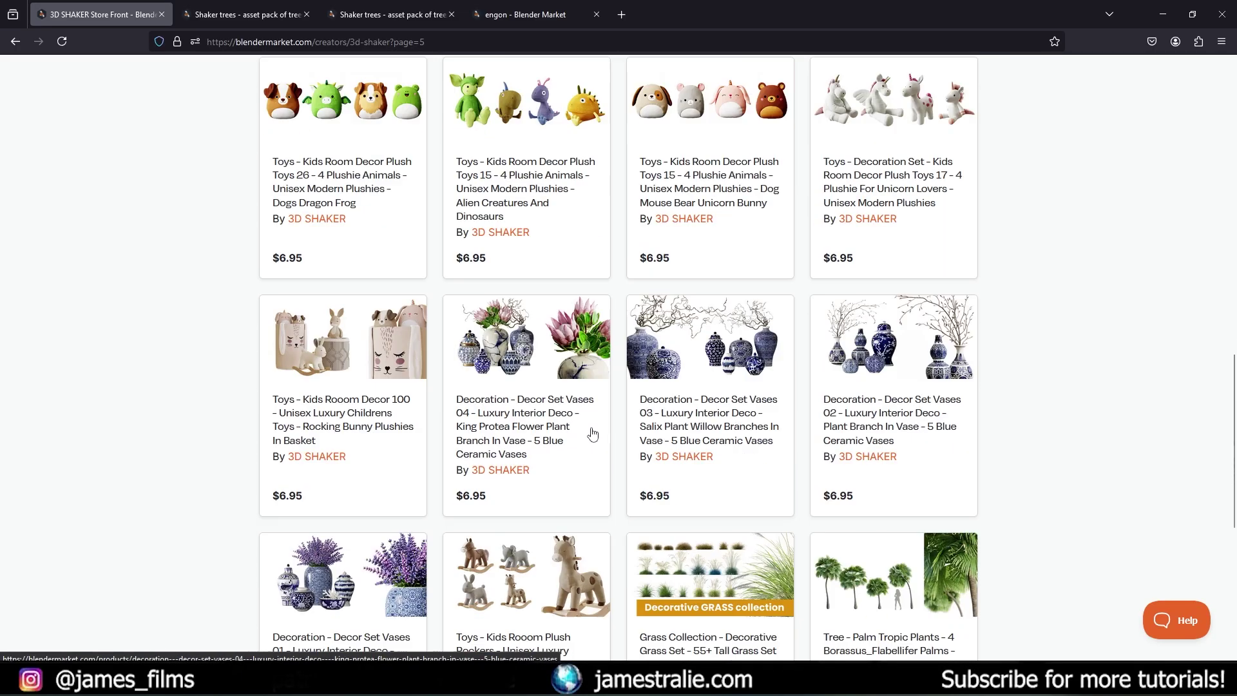